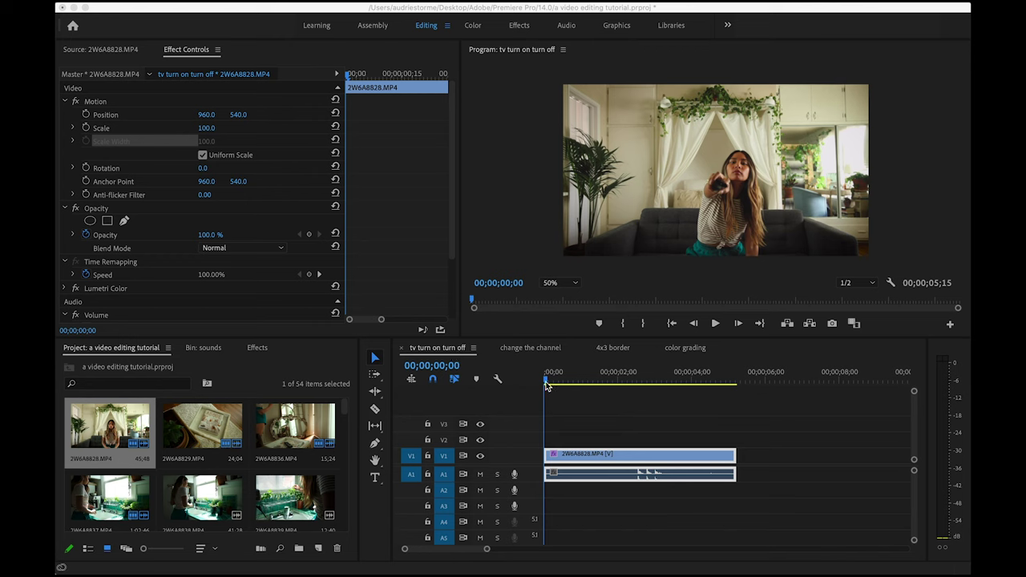
# Scrub through the clip to preview it, starting from its first frame
pyautogui.moveTo(546, 386)
pyautogui.mouseDown()
pyautogui.moveTo(733, 383)
pyautogui.moveTo(540, 385)
pyautogui.mouseUp()
pyautogui.click(193, 53)
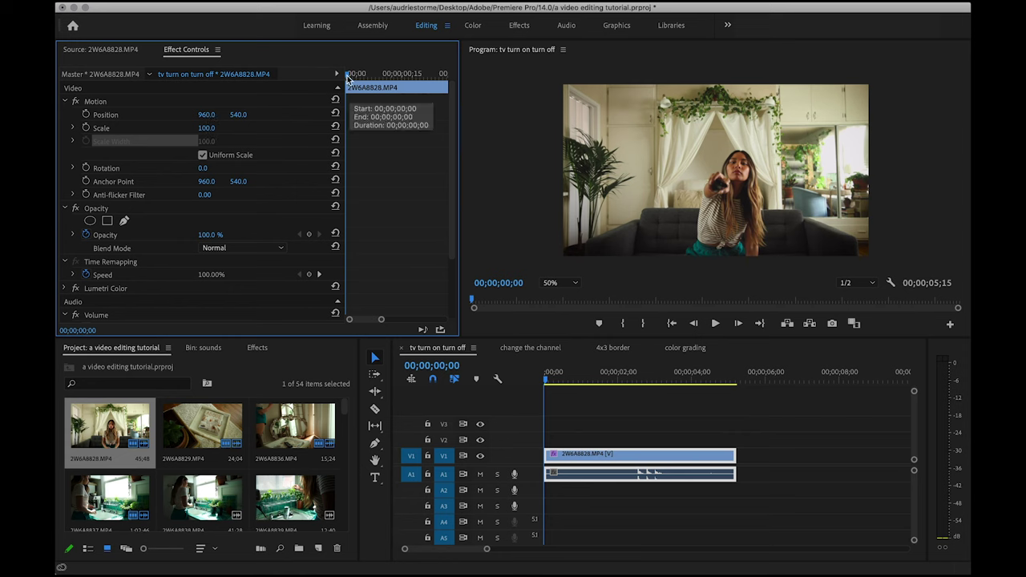
pyautogui.moveTo(347, 78); pyautogui.dragTo(340, 100)
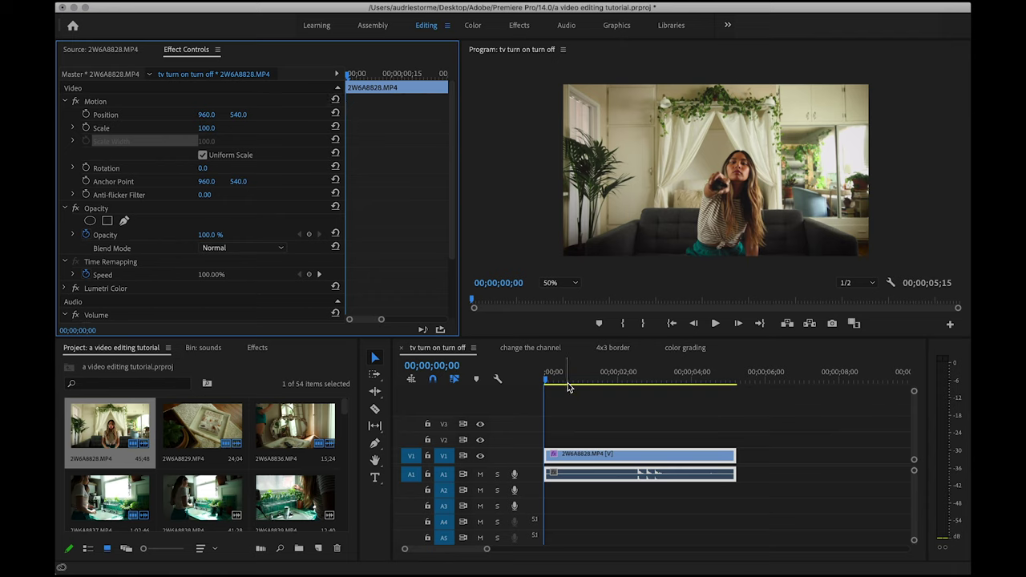
# Turn off Uniform Scale under Motion to show separate Scale Height and Scale Width
pyautogui.click(262, 102)
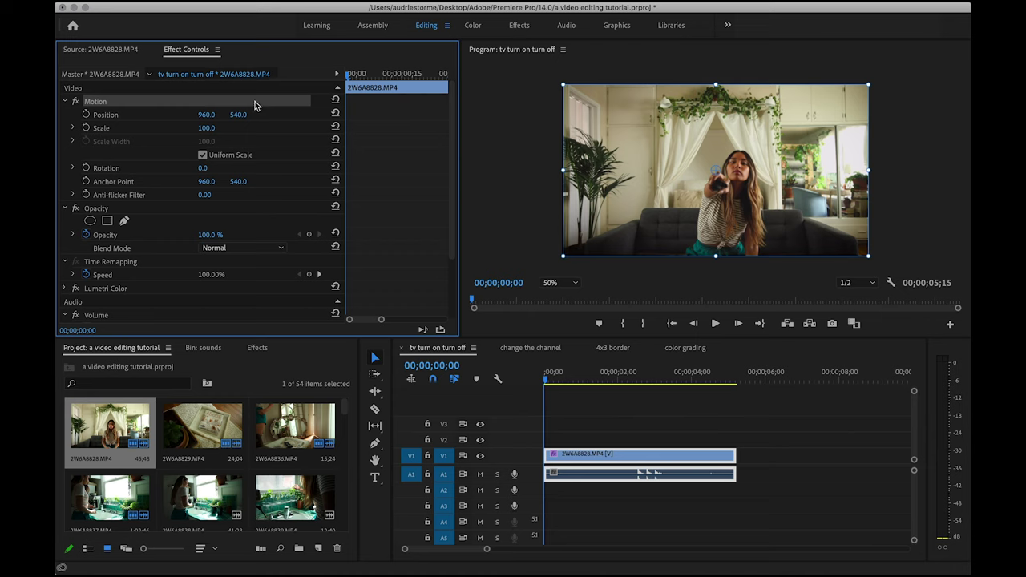
pyautogui.click(203, 155)
pyautogui.click(203, 156)
pyautogui.click(202, 157)
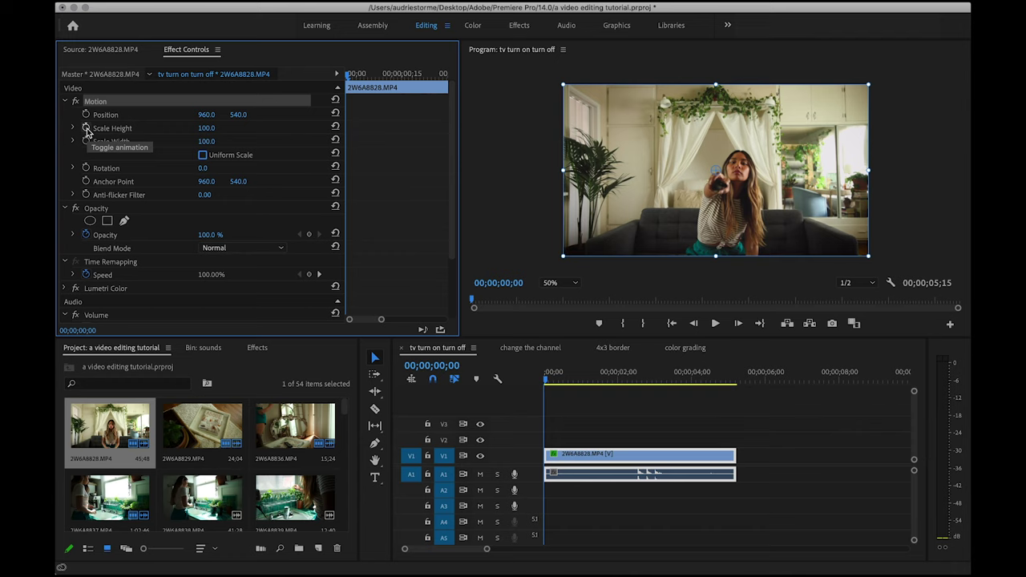
# Enable Scale Height and Width animation with keyframes at 00;00;00;00, then zoom the keyframe ruler
pyautogui.click(85, 129)
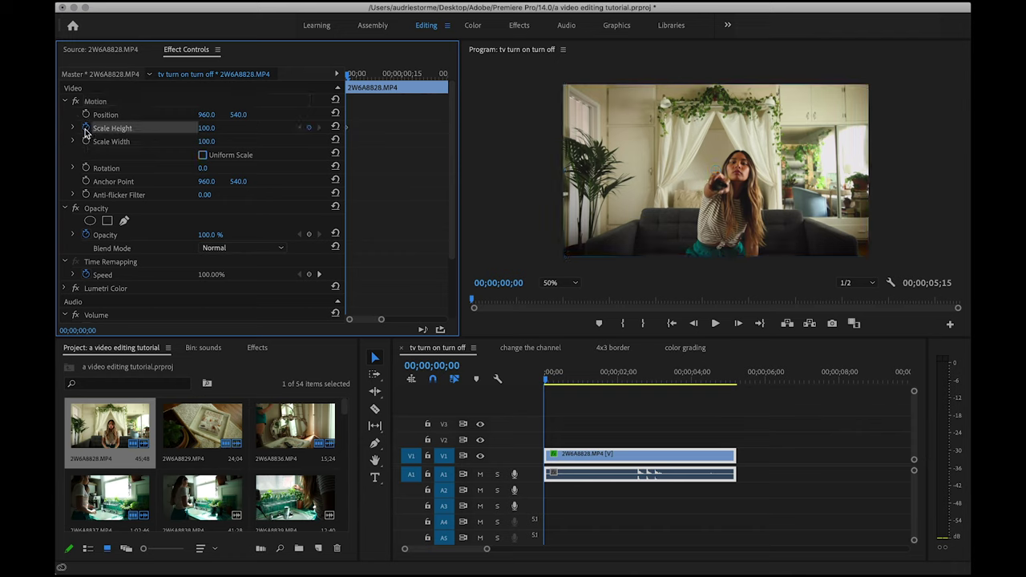
pyautogui.click(85, 141)
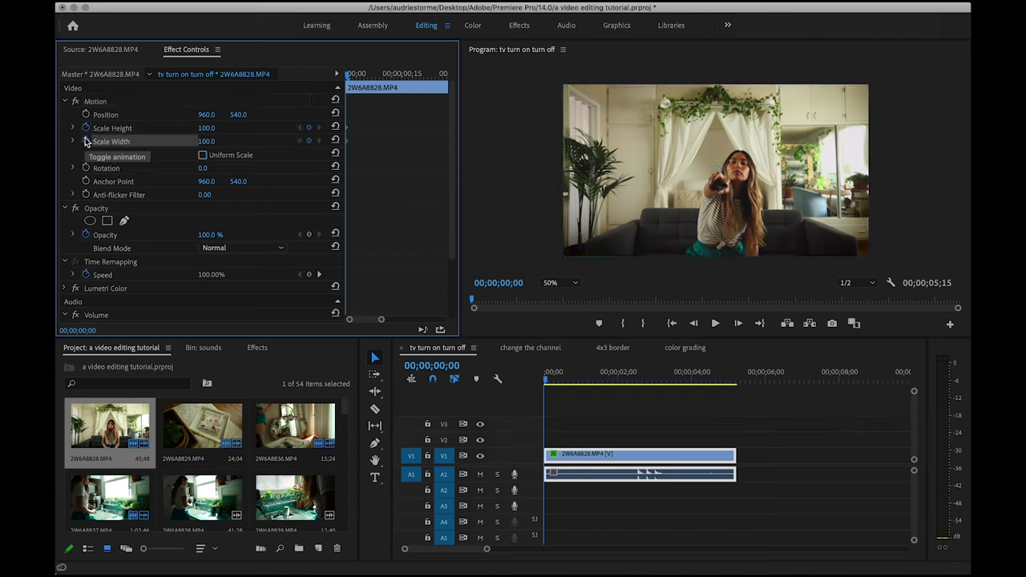
pyautogui.click(310, 130)
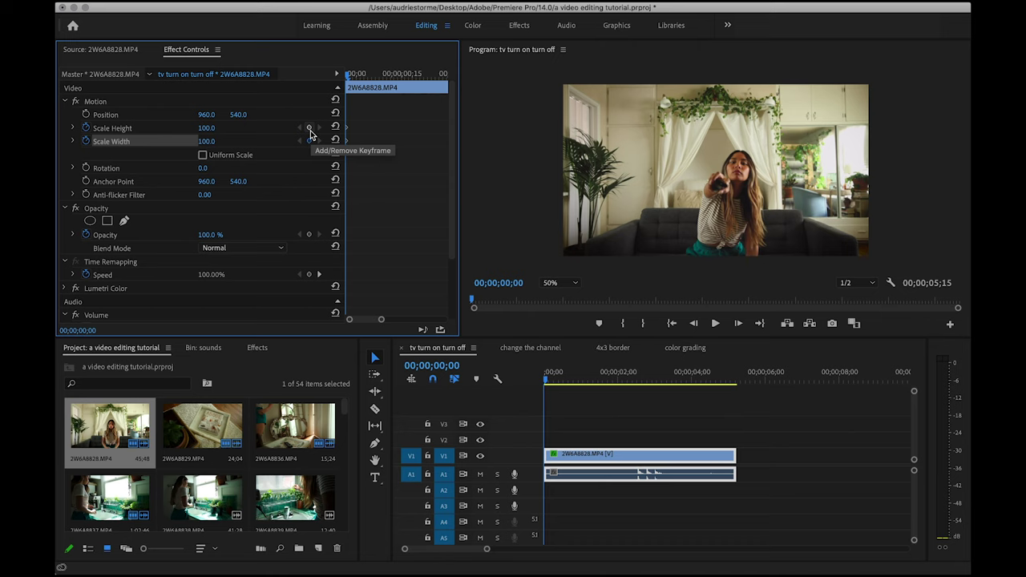
pyautogui.moveTo(381, 321); pyautogui.dragTo(366, 322)
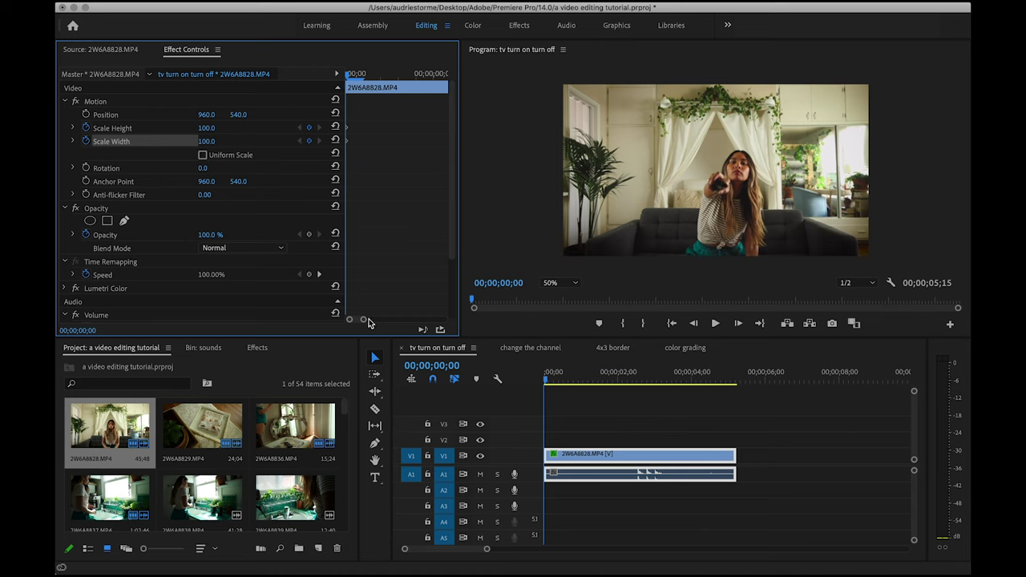
# Set Scale Height and Scale Width to 1 at frame 0
pyautogui.click(215, 128)
pyautogui.write('1')
pyautogui.click(215, 138)
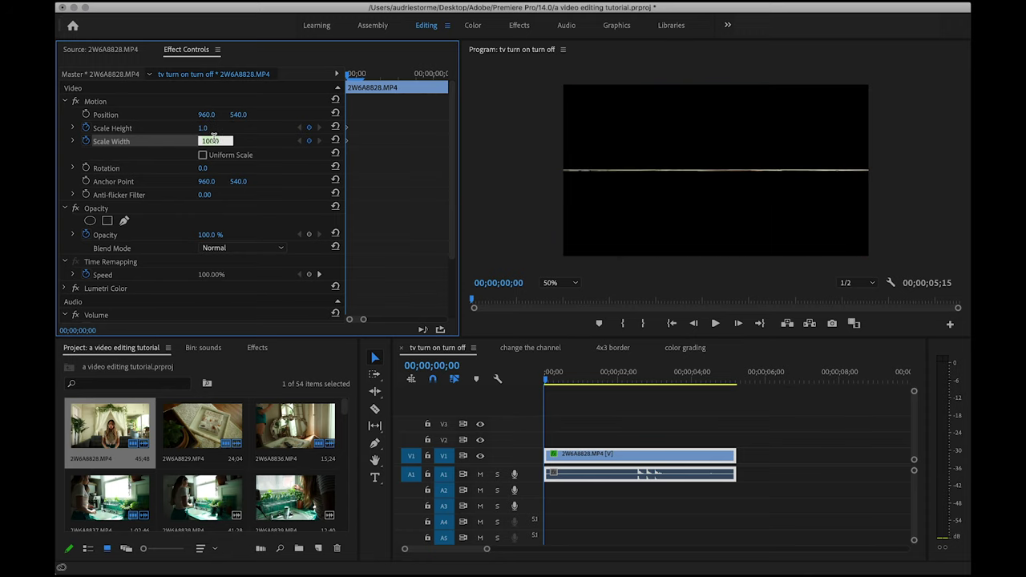
pyautogui.write('1')
pyautogui.press('Return')
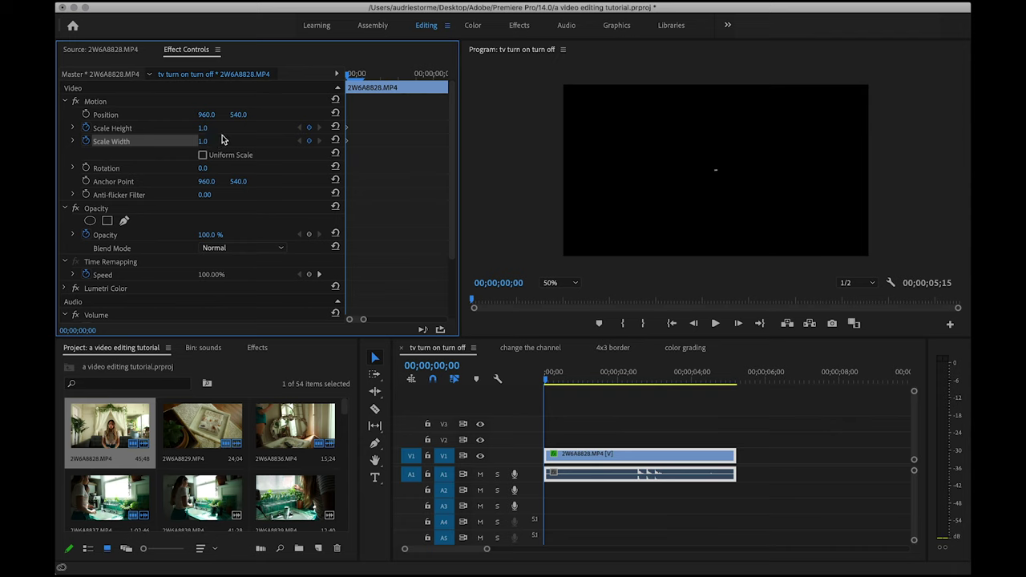
pyautogui.click(171, 128)
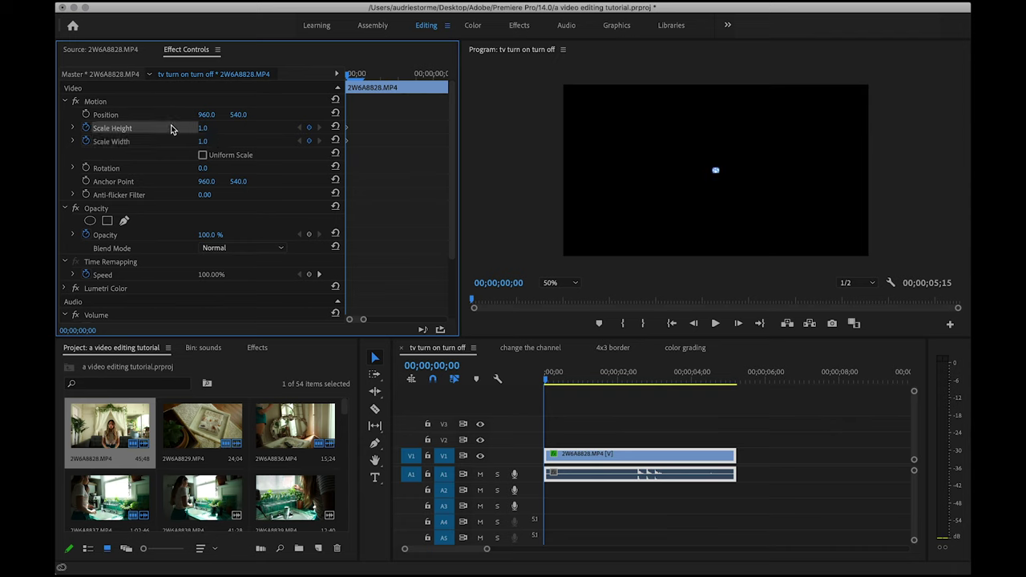
pyautogui.click(172, 141)
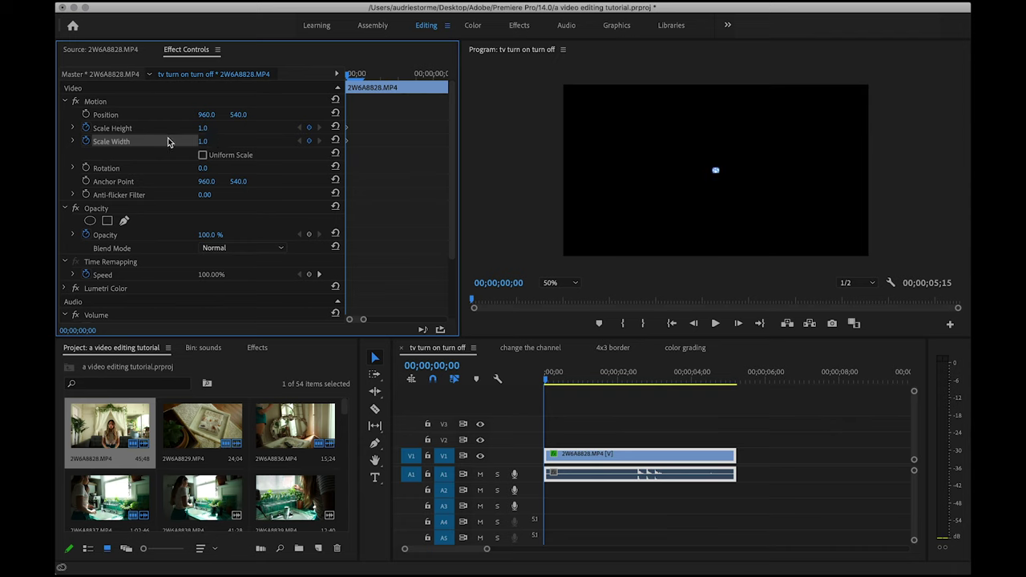
pyautogui.click(244, 146)
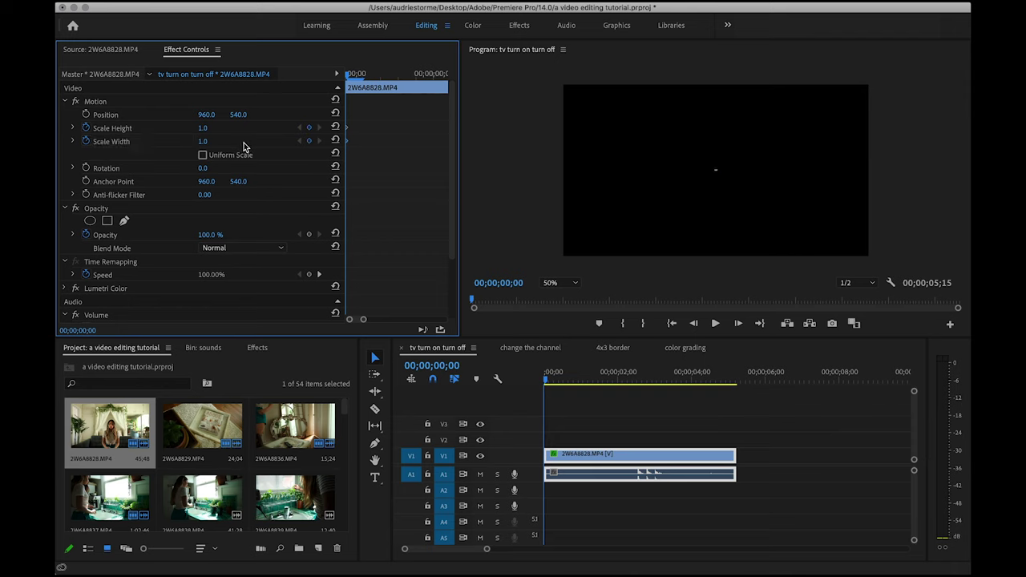
# At frame 5, keyframe Scale Height and set Scale Width back to 100
pyautogui.press('Right')
pyautogui.press('Right')
pyautogui.press('Right')
pyautogui.press('Right')
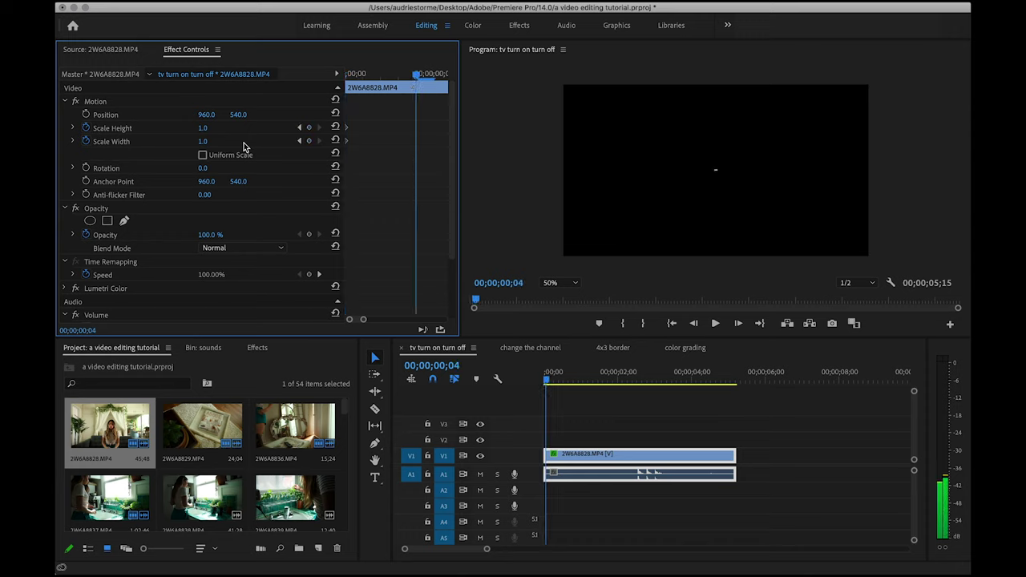
pyautogui.press('Right')
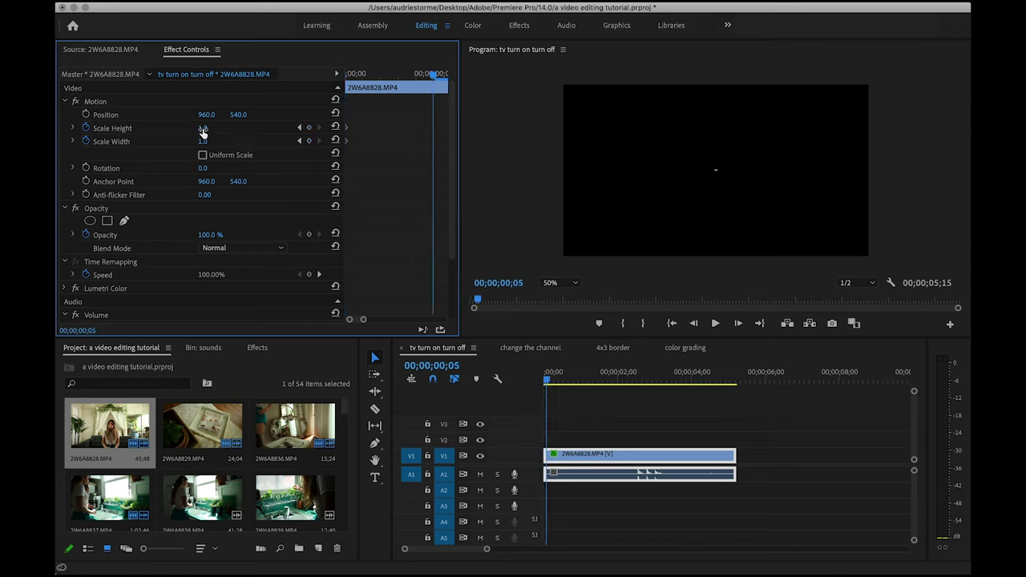
pyautogui.click(309, 128)
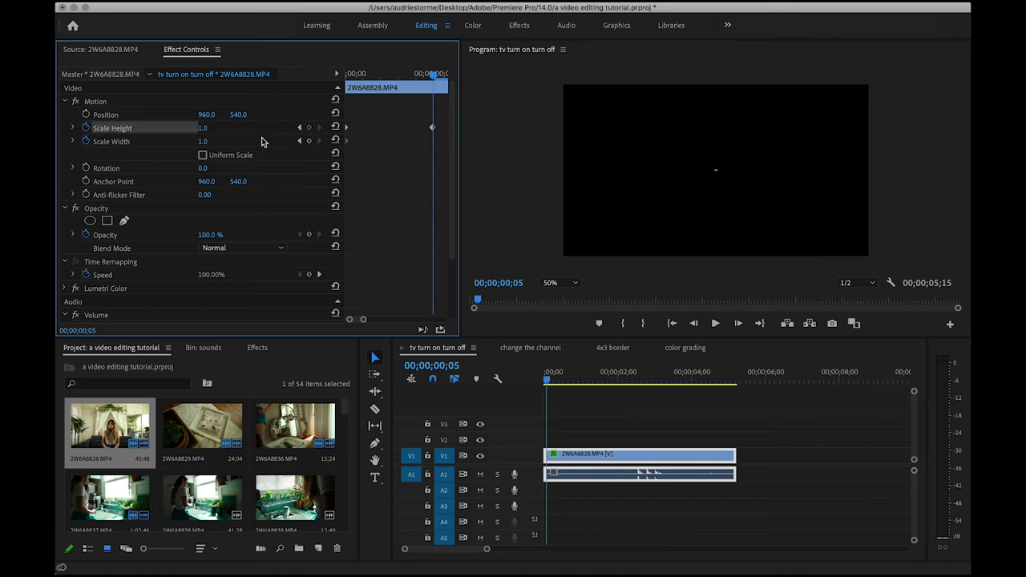
pyautogui.click(205, 143)
pyautogui.press('Return')
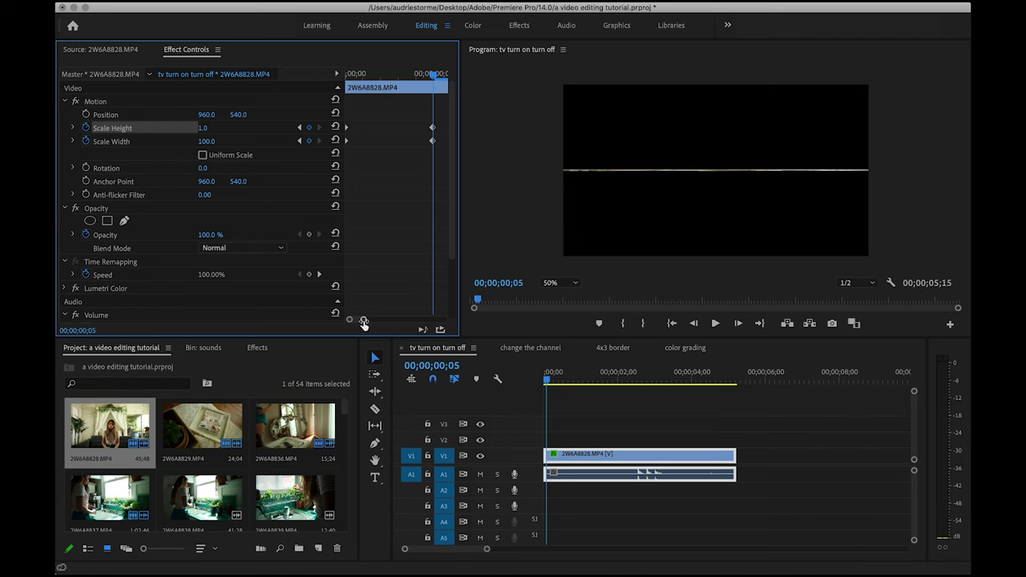
# At frame 10, set Scale Height to 100
pyautogui.moveTo(364, 320); pyautogui.dragTo(374, 322)
pyautogui.press('Right')
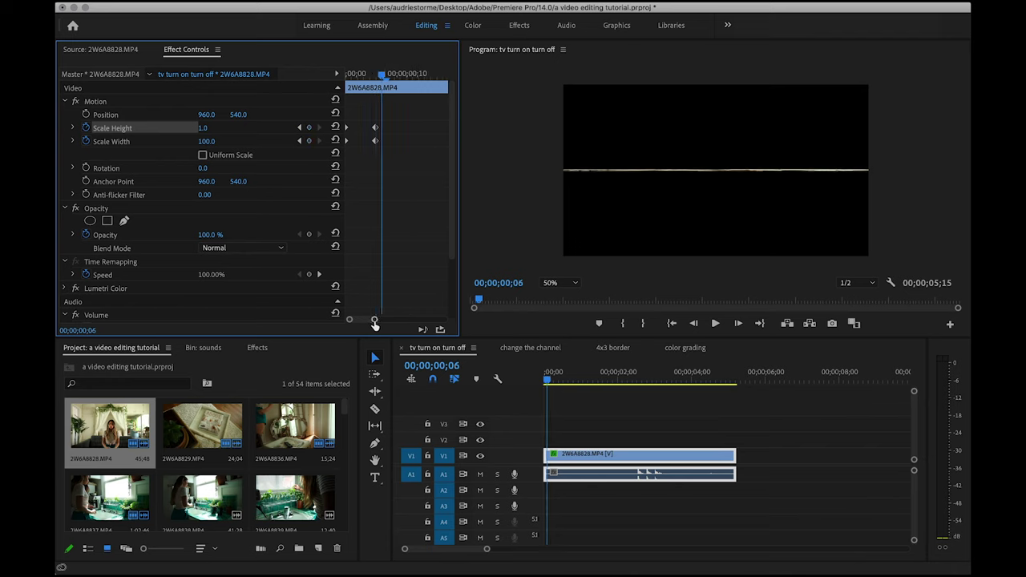
pyautogui.press('Right')
pyautogui.press('Right')
pyautogui.press('Right')
pyautogui.press('Right')
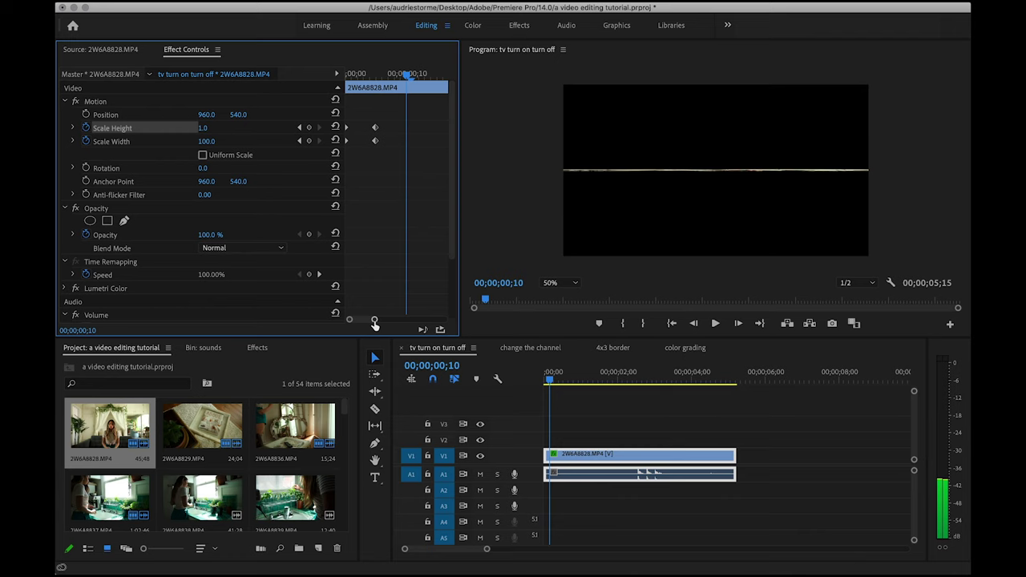
pyautogui.click(204, 129)
pyautogui.write('10')
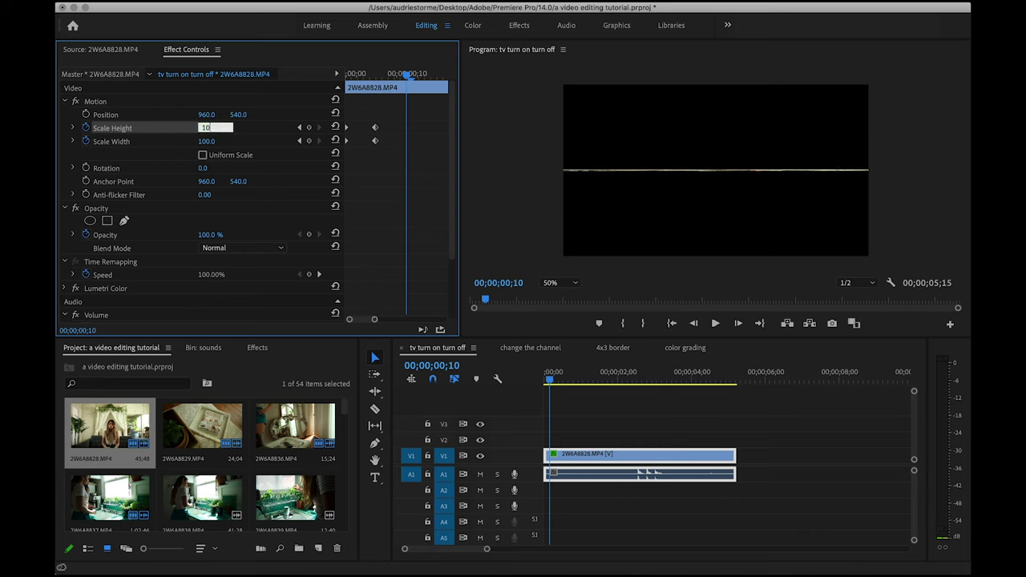
pyautogui.write('0')
pyautogui.press('Return')
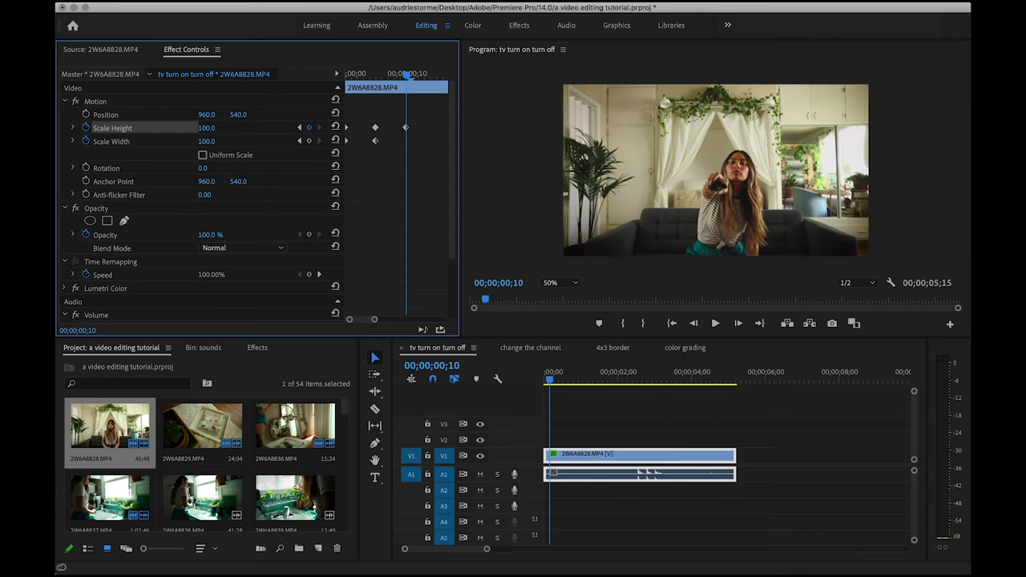
# Add a Scale Width keyframe at frame 10 and check the keyframes at frames 0, 5 and 10
pyautogui.click(309, 141)
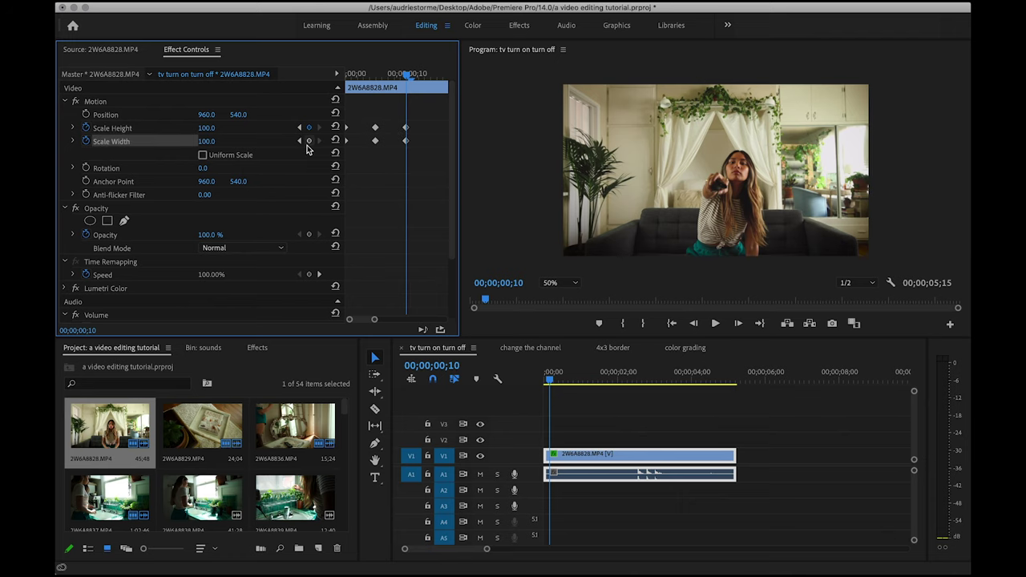
pyautogui.click(300, 128)
pyautogui.click(301, 128)
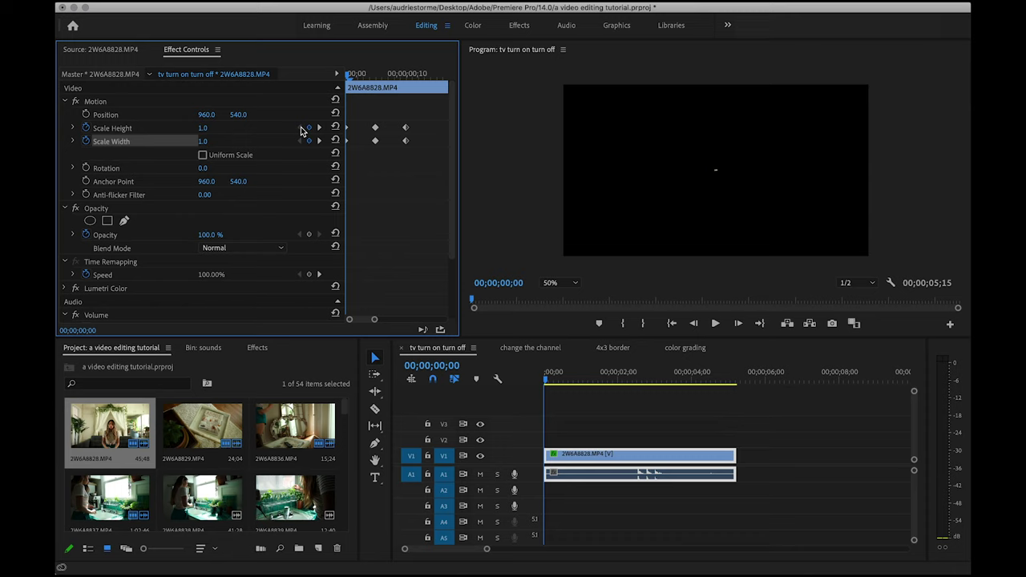
pyautogui.click(318, 127)
pyautogui.click(318, 130)
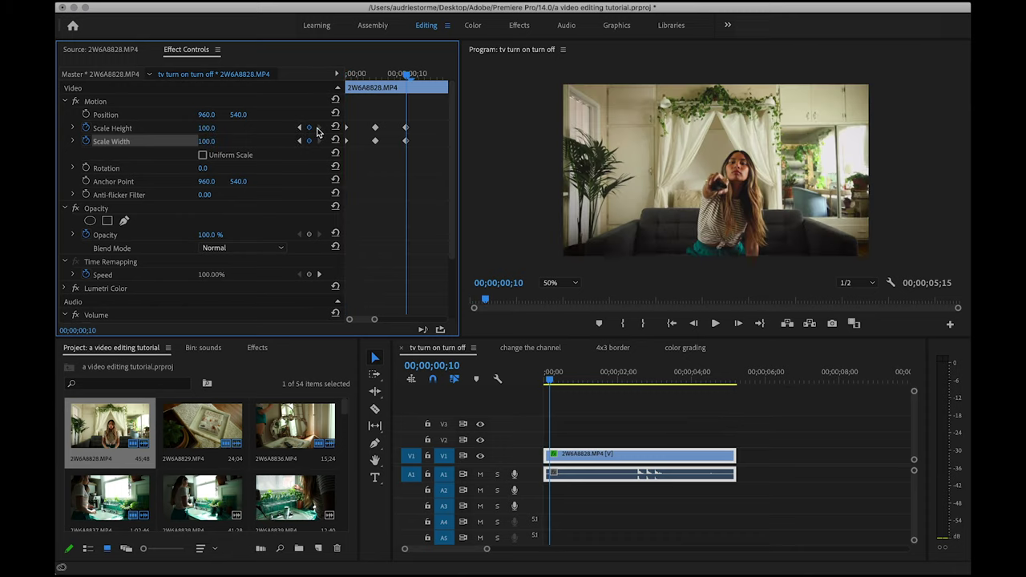
# Play back the TV turn-on animation from the first frame
pyautogui.click(300, 128)
pyautogui.click(301, 128)
pyautogui.press('space')
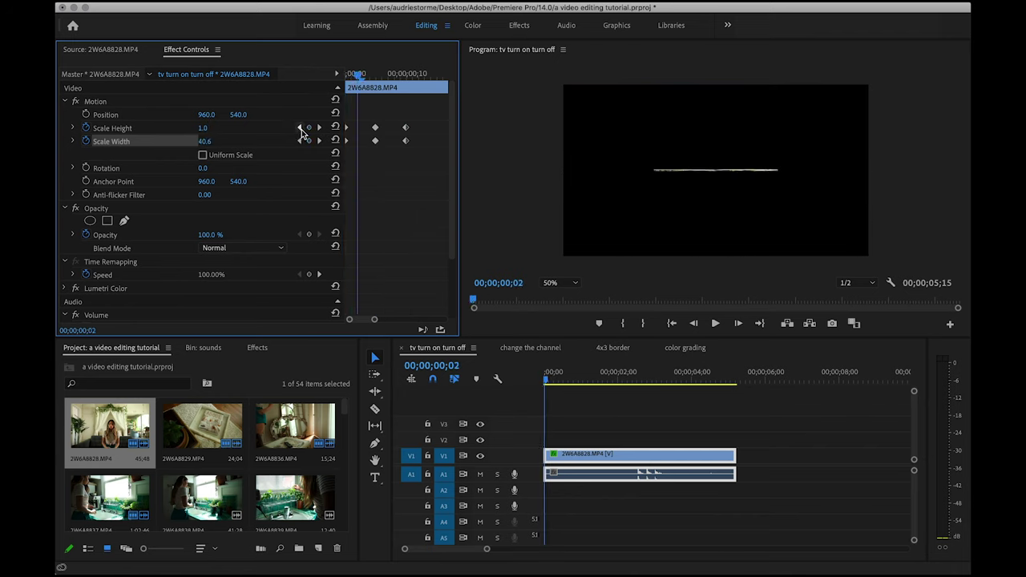
pyautogui.click(300, 128)
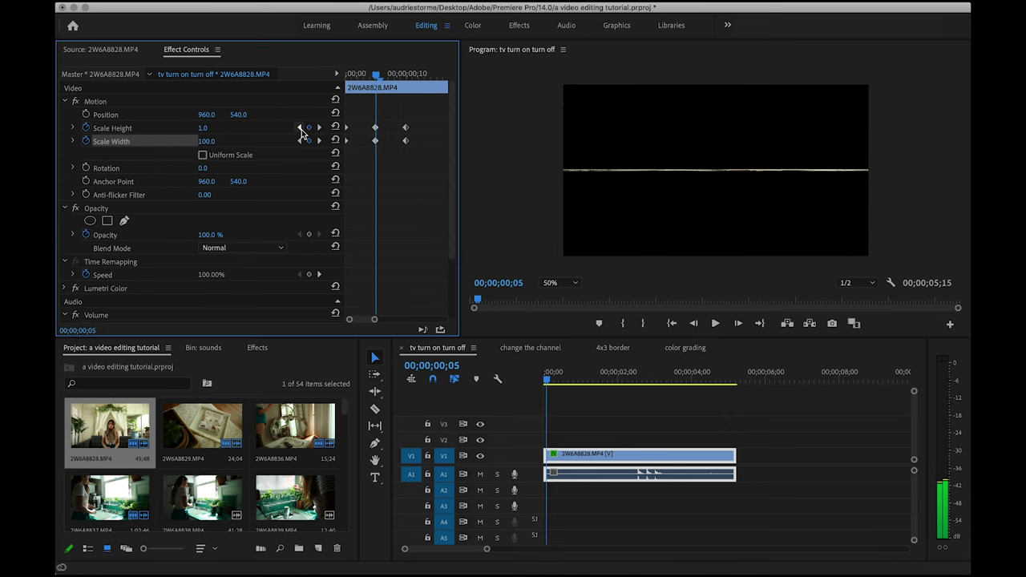
pyautogui.click(301, 127)
pyautogui.press('space')
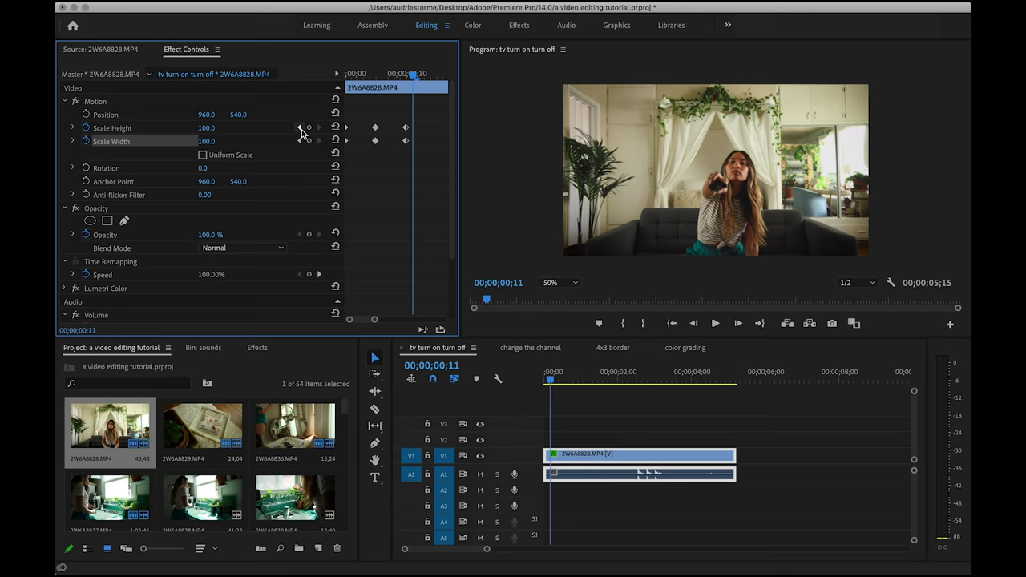
# Search the Effects panel for 'noise' and apply the Noise effect to the clip
pyautogui.click(256, 348)
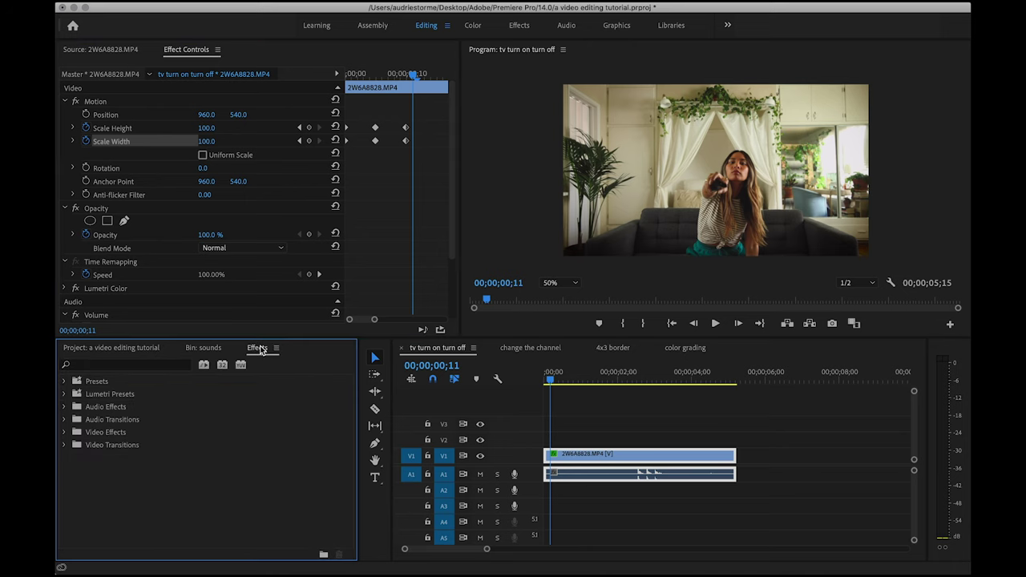
pyautogui.click(139, 365)
pyautogui.write('noise')
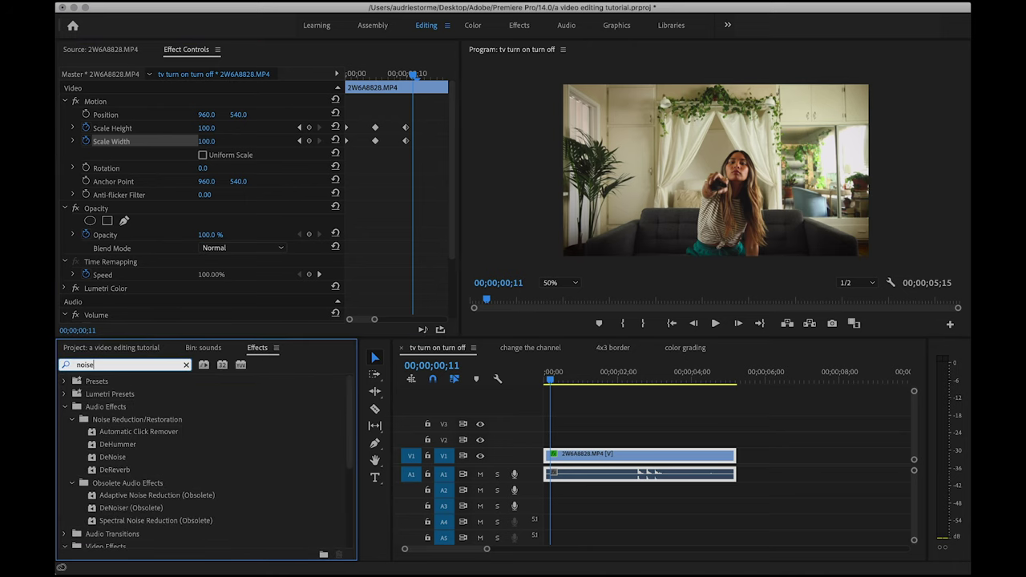
pyautogui.scroll(-5, 208, 444)
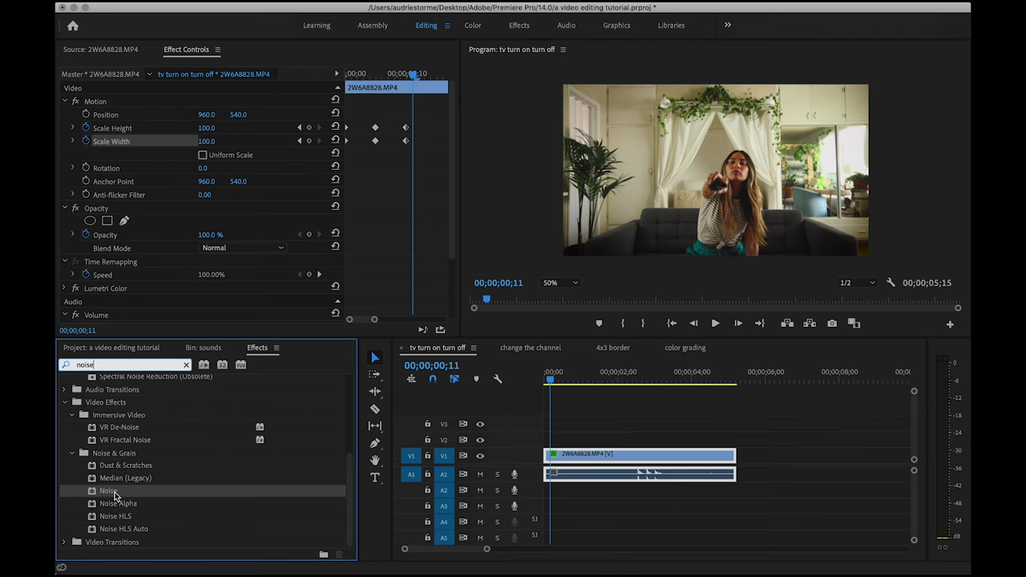
pyautogui.doubleClick(115, 491)
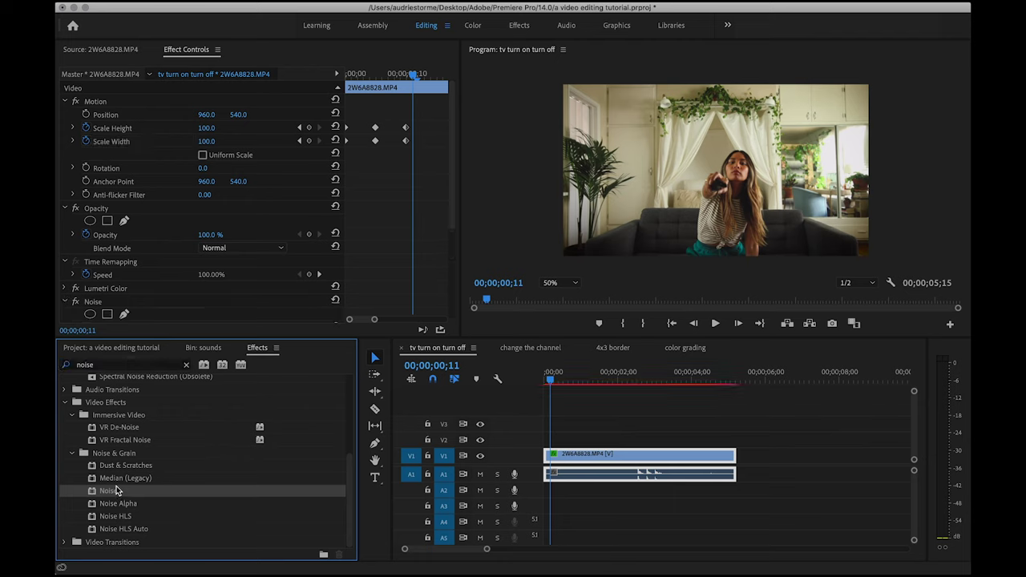
# Start animating Amount of Noise at 0% and step back one frame
pyautogui.scroll(-3, 154, 310)
pyautogui.scroll(-2, 155, 310)
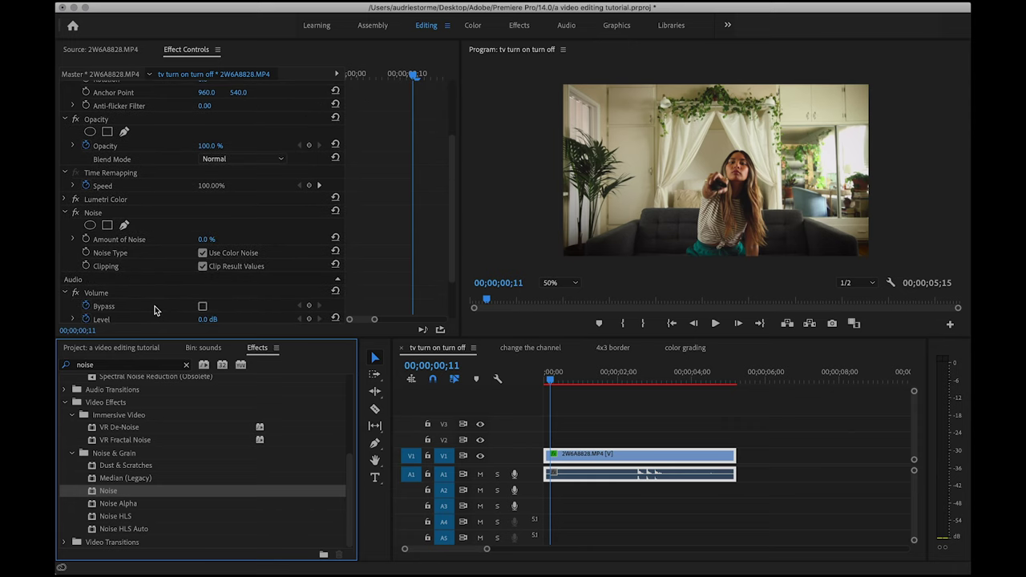
pyautogui.click(86, 240)
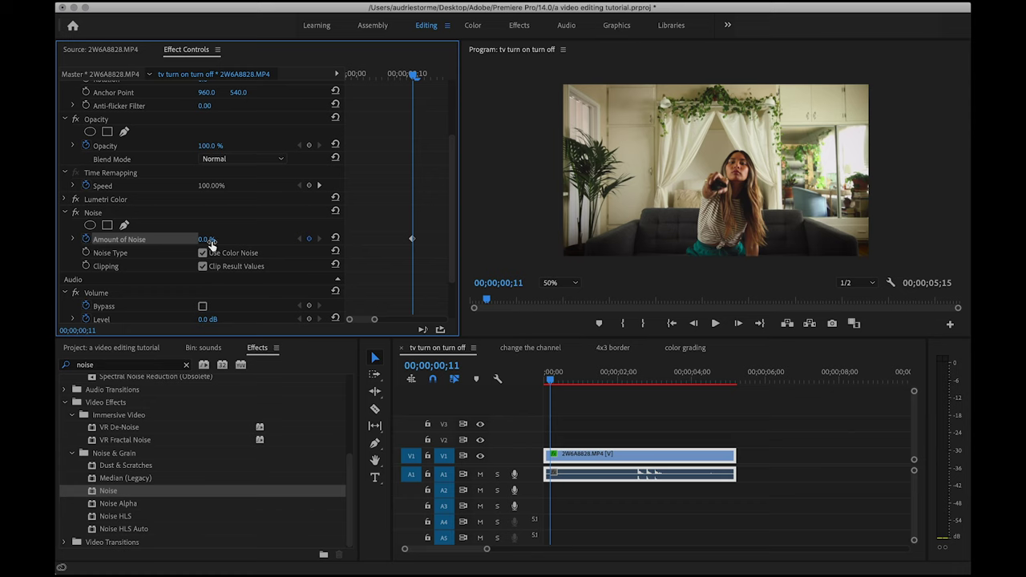
pyautogui.scroll(6, 377, 222)
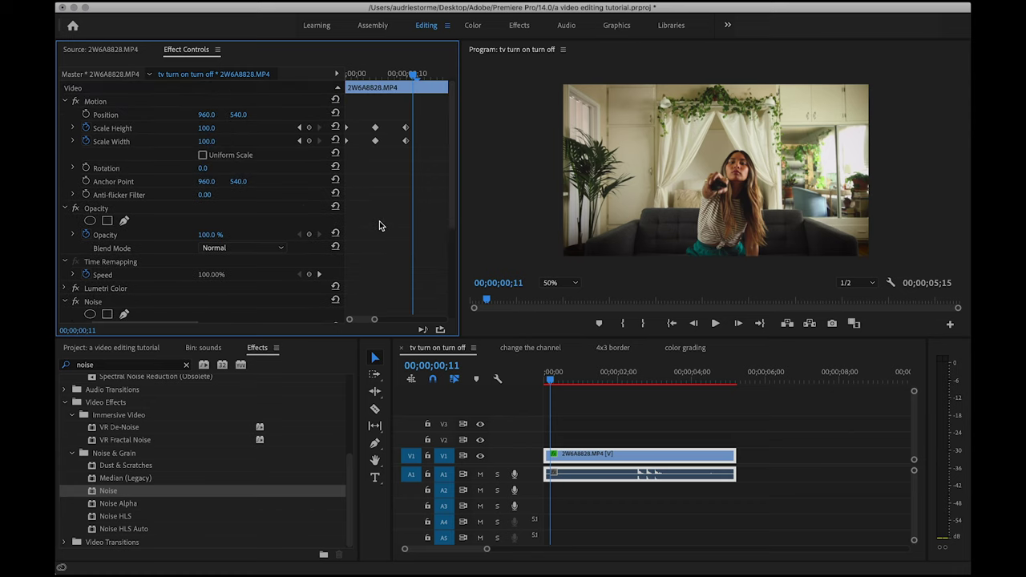
pyautogui.scroll(-1, 379, 226)
pyautogui.press('Left')
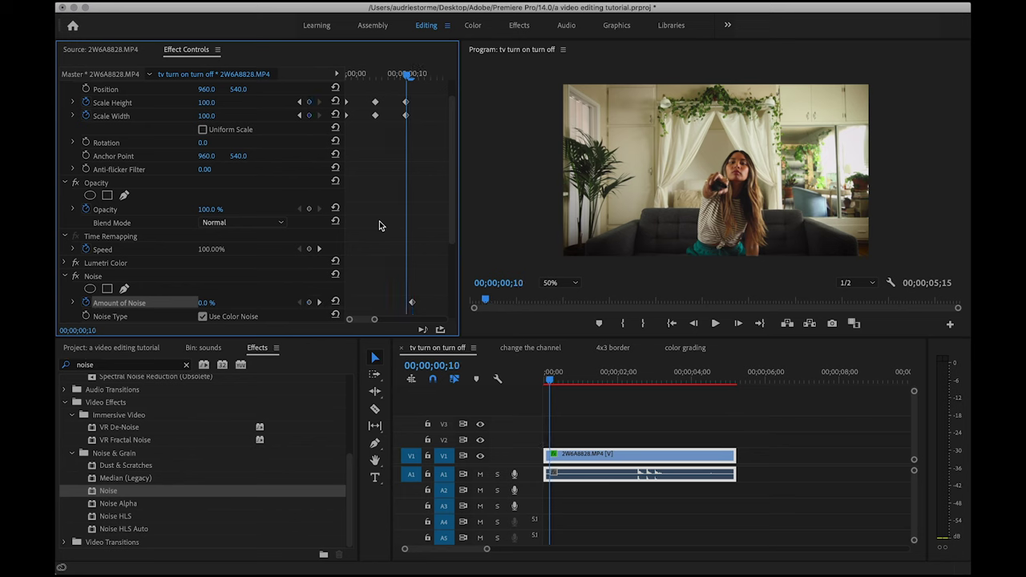
# Set Amount of Noise to 100% at frame 10, check frames 10–11, and play from the start
pyautogui.click(215, 301)
pyautogui.press('Return')
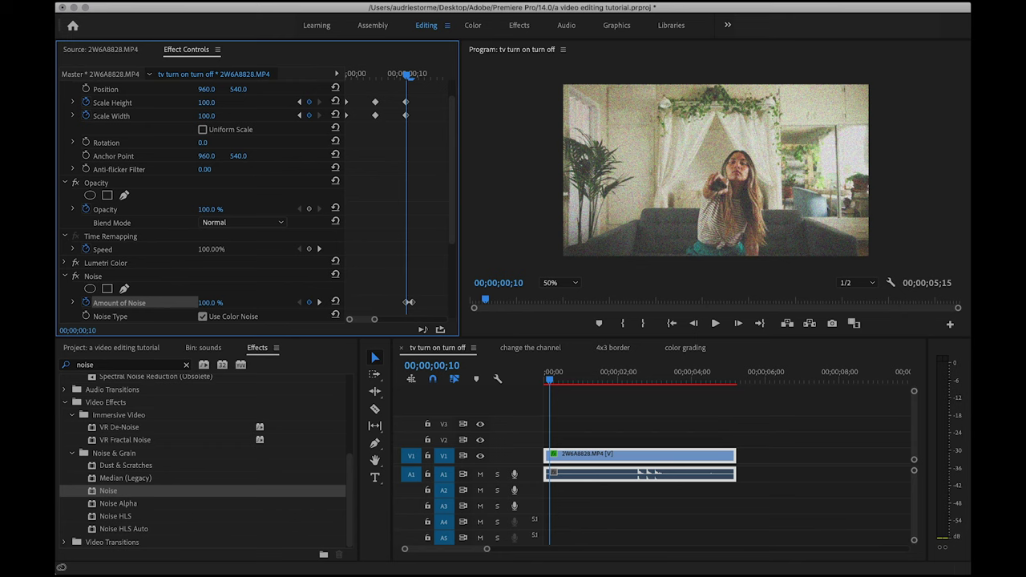
pyautogui.press('Left')
pyautogui.press('Left')
pyautogui.press('Left')
pyautogui.press('Left')
pyautogui.press('Left')
pyautogui.press('Left')
pyautogui.press('Left')
pyautogui.press('Left')
pyautogui.press('Left')
pyautogui.press('Left')
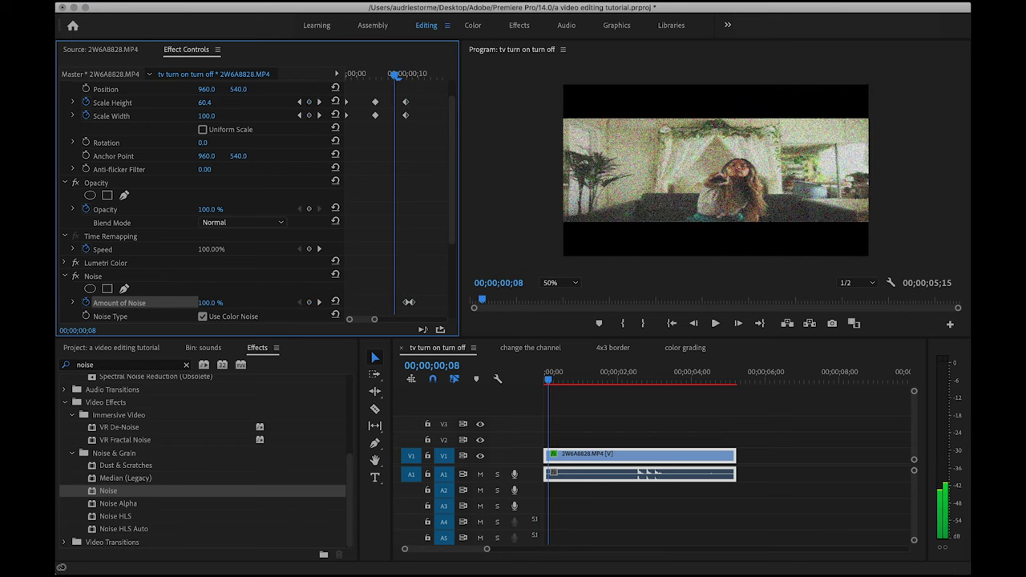
pyautogui.press('Right')
pyautogui.press('Right')
pyautogui.press('Right')
pyautogui.press('Right')
pyautogui.press('Right')
pyautogui.press('Right')
pyautogui.press('Right')
pyautogui.press('Right')
pyautogui.press('Right')
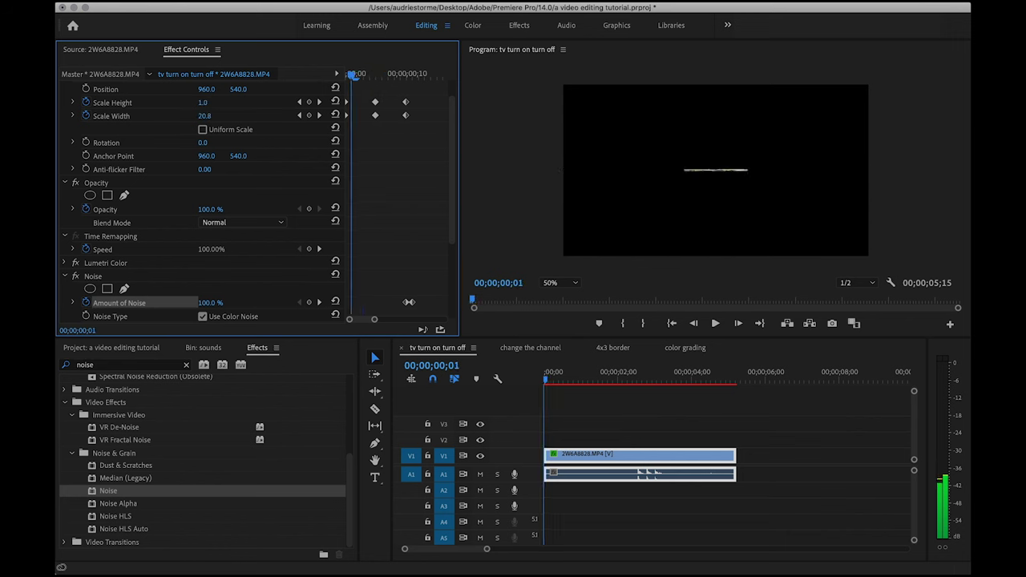
pyautogui.press('Right')
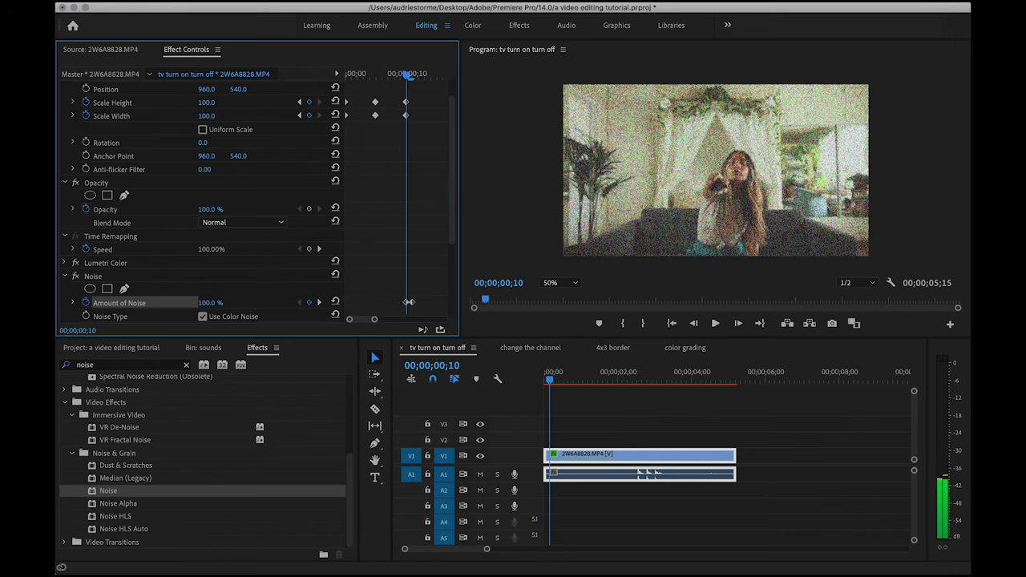
pyautogui.press('Right')
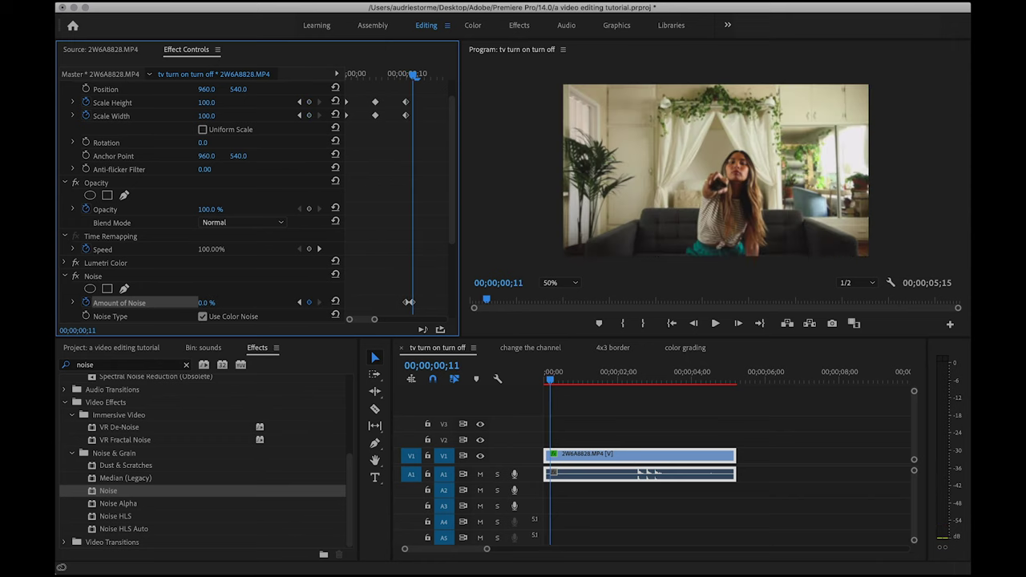
pyautogui.press('Left')
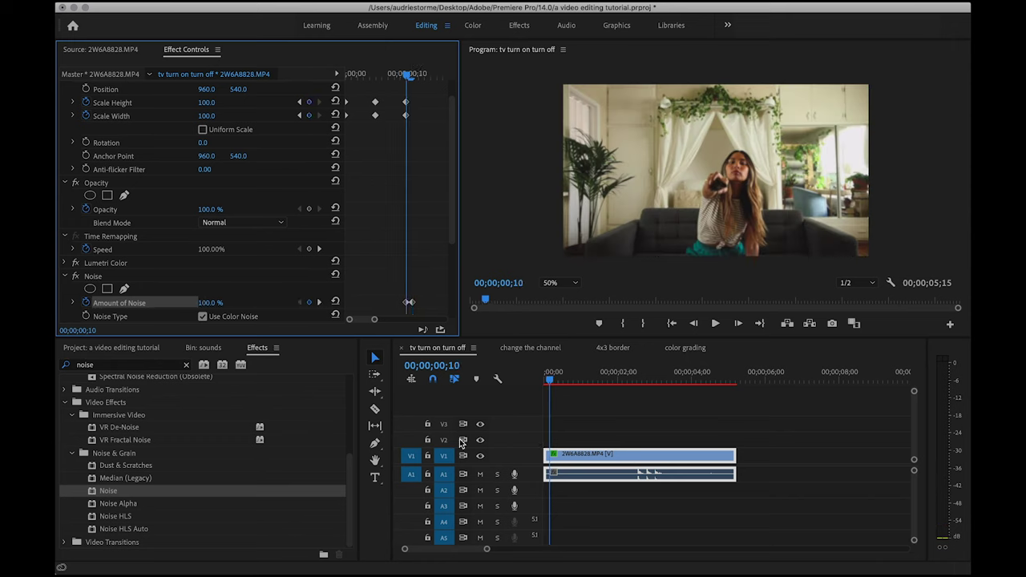
pyautogui.moveTo(553, 377); pyautogui.dragTo(537, 381)
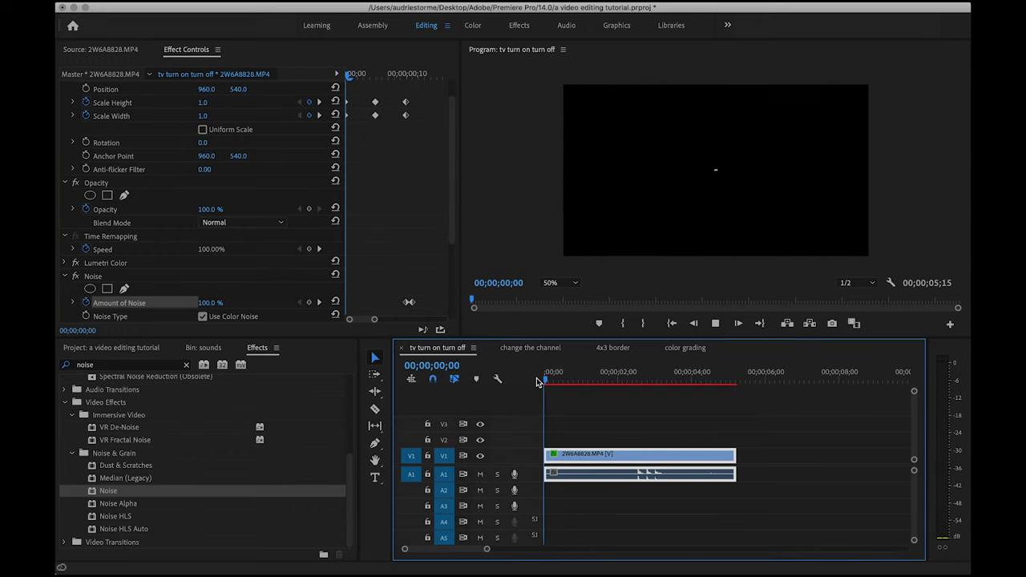
pyautogui.press('space')
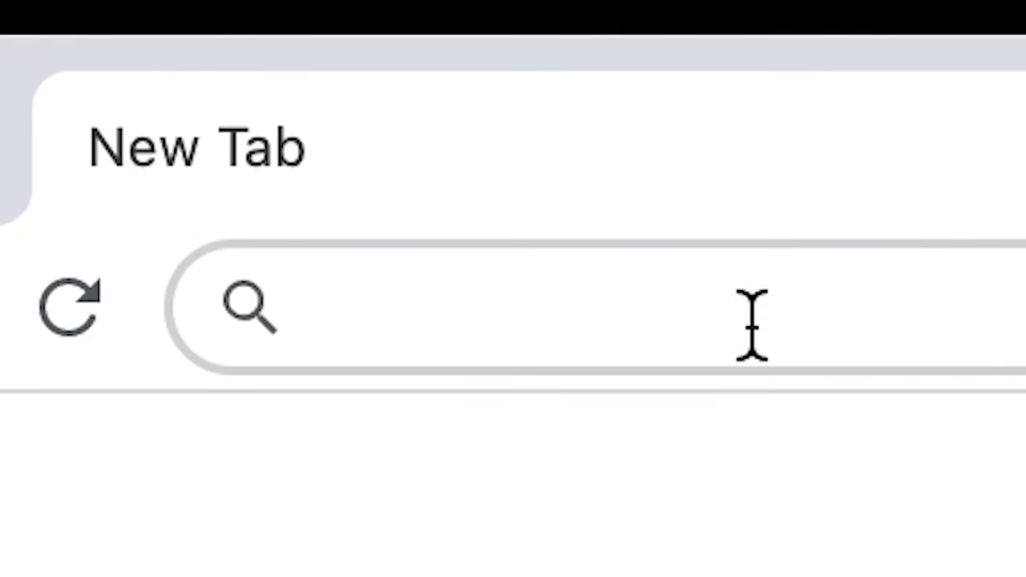
# On epidemicsound.com, search sound effects for 'tv turn on' and preview TV Turn On Off
pyautogui.write('epid')
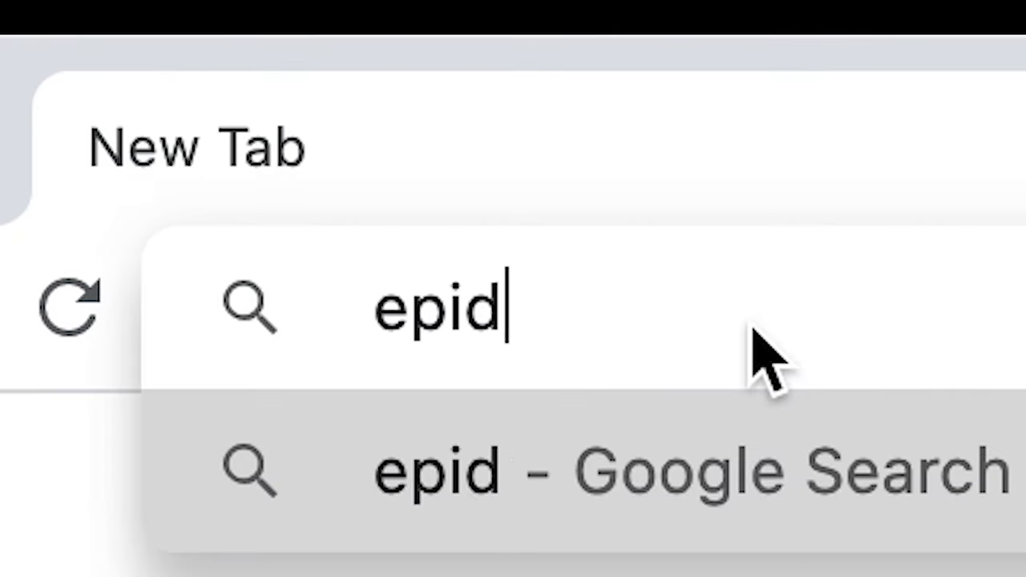
pyautogui.write('emicsound.com')
pyautogui.press('Return')
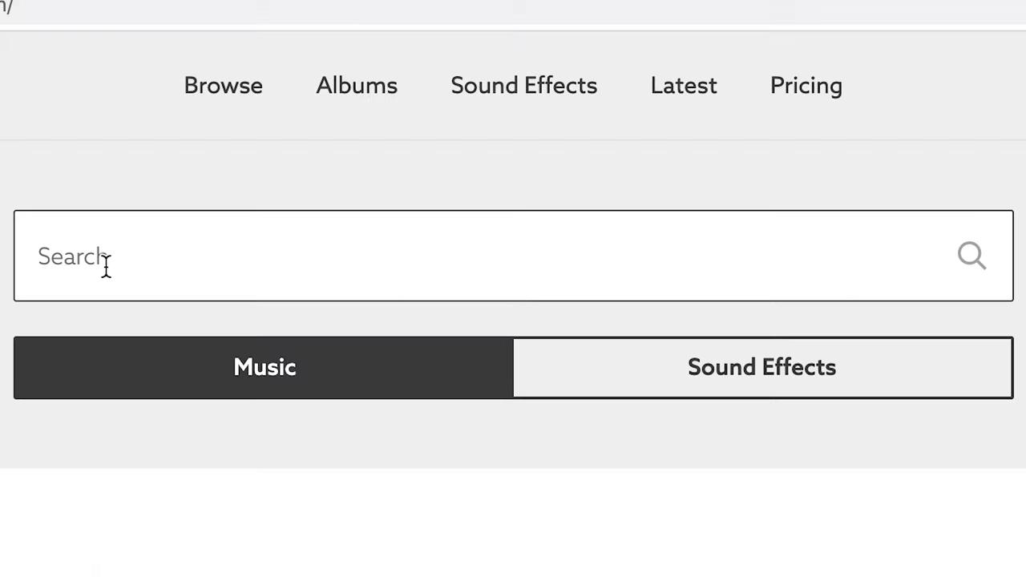
pyautogui.click(106, 267)
pyautogui.write('tv turn on')
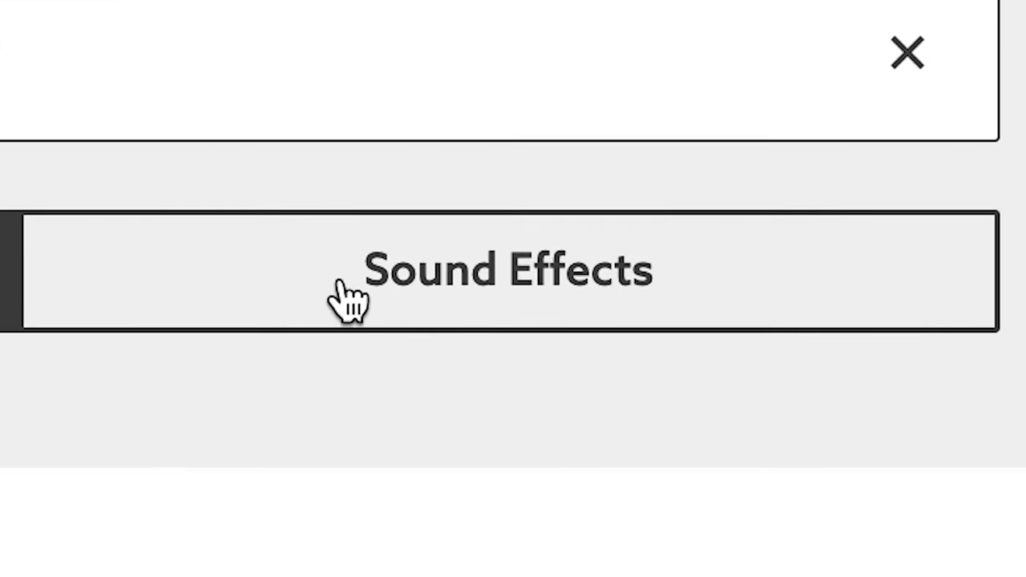
pyautogui.click(349, 301)
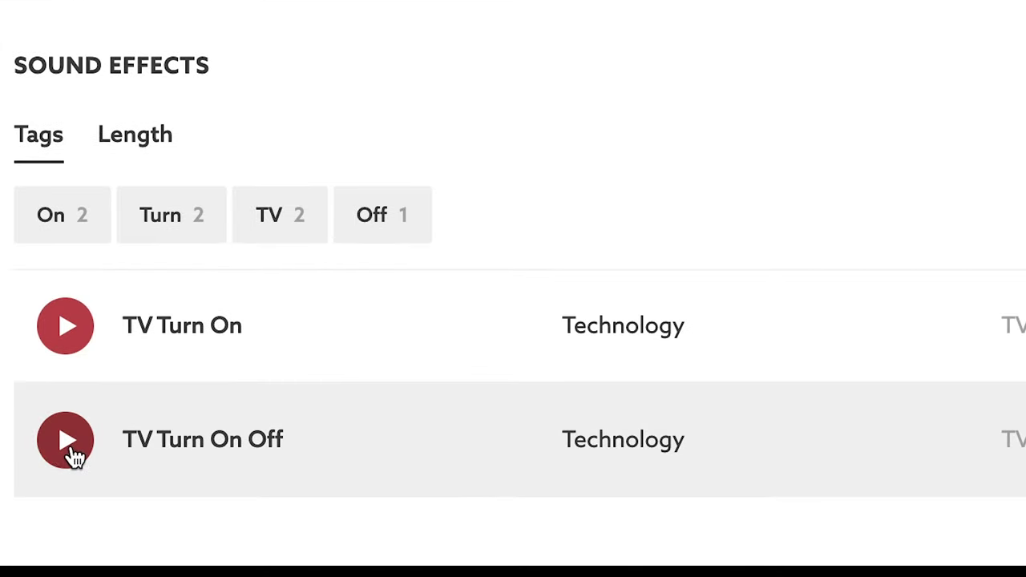
pyautogui.click(67, 443)
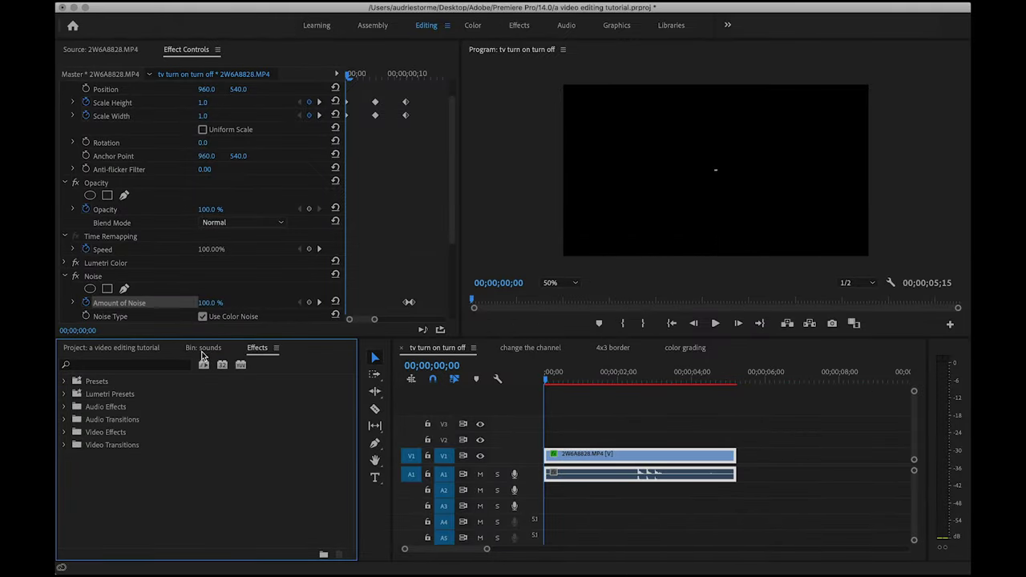
# Place ES_TV Turn On Off on track A2 and trim its left edge to the sequence start
pyautogui.click(204, 348)
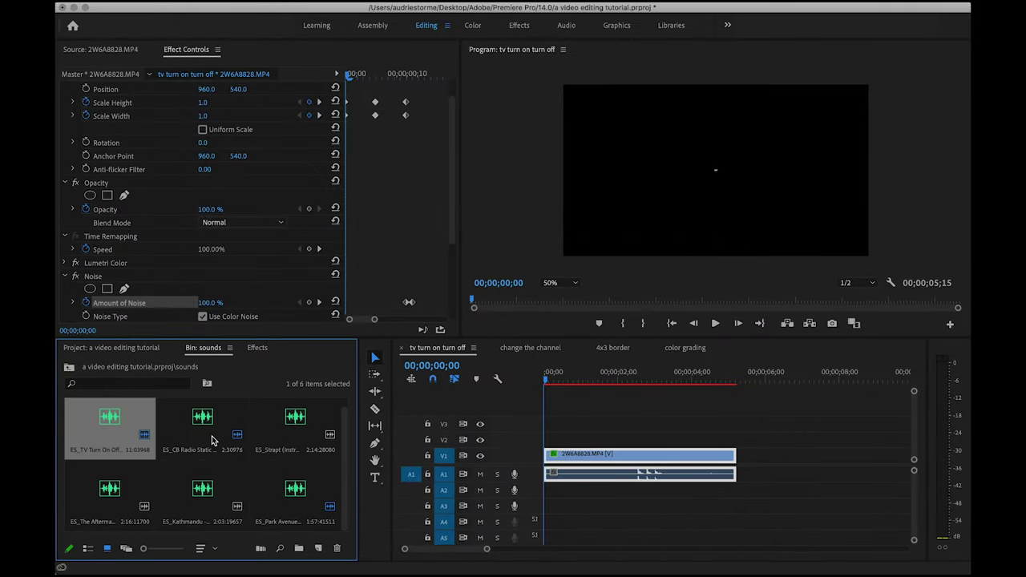
pyautogui.scroll(1, 213, 439)
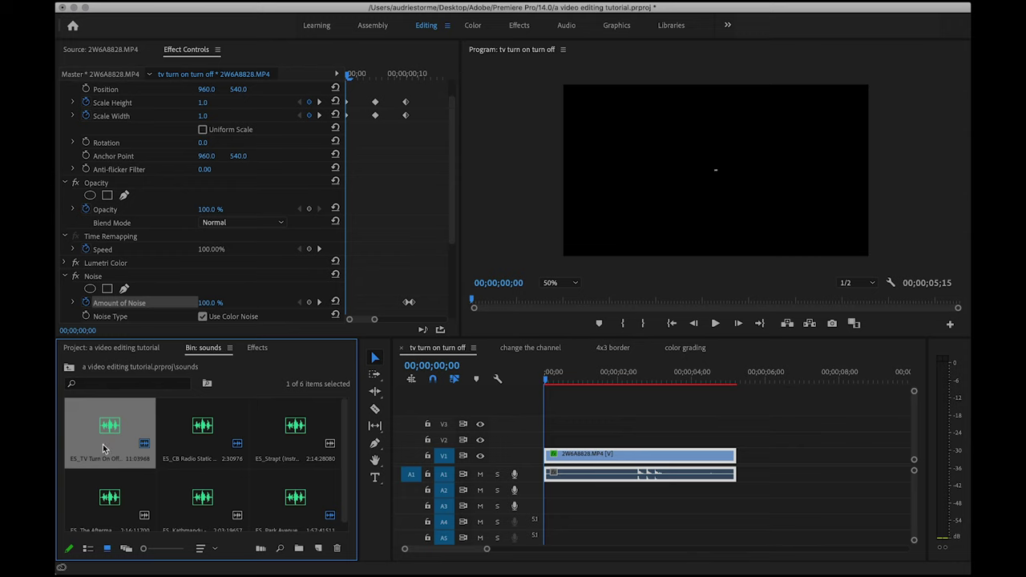
pyautogui.moveTo(103, 449); pyautogui.dragTo(527, 496)
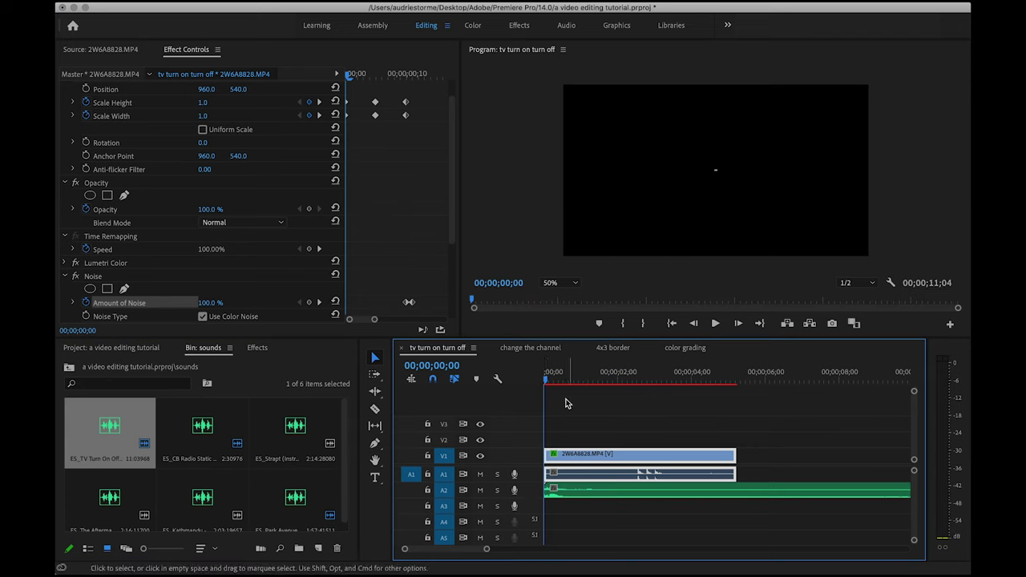
pyautogui.moveTo(550, 373); pyautogui.dragTo(842, 383)
pyautogui.moveTo(842, 490); pyautogui.dragTo(711, 492)
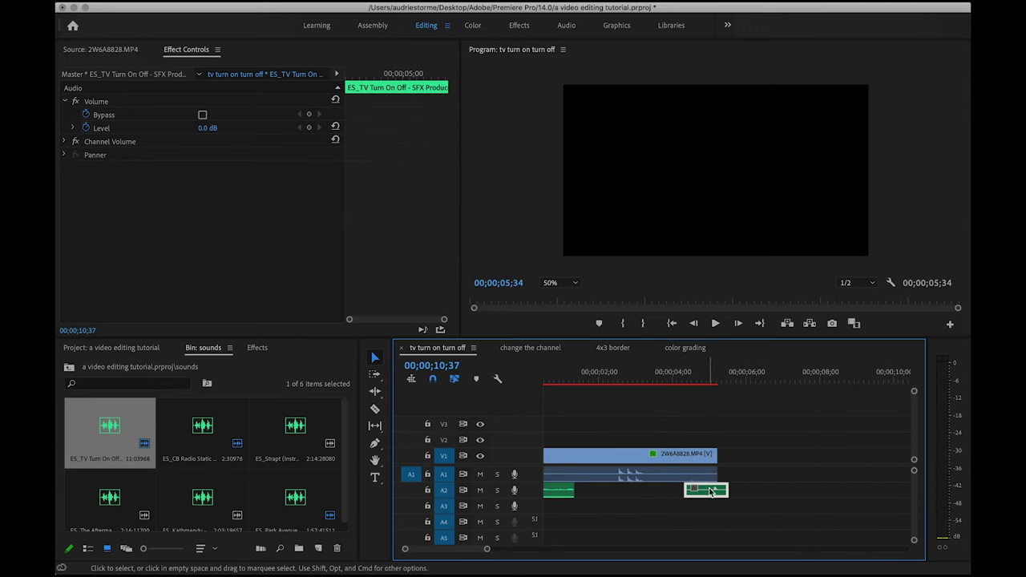
pyautogui.moveTo(698, 380); pyautogui.dragTo(715, 380)
pyautogui.moveTo(687, 490); pyautogui.dragTo(546, 491)
pyautogui.moveTo(670, 380); pyautogui.dragTo(717, 380)
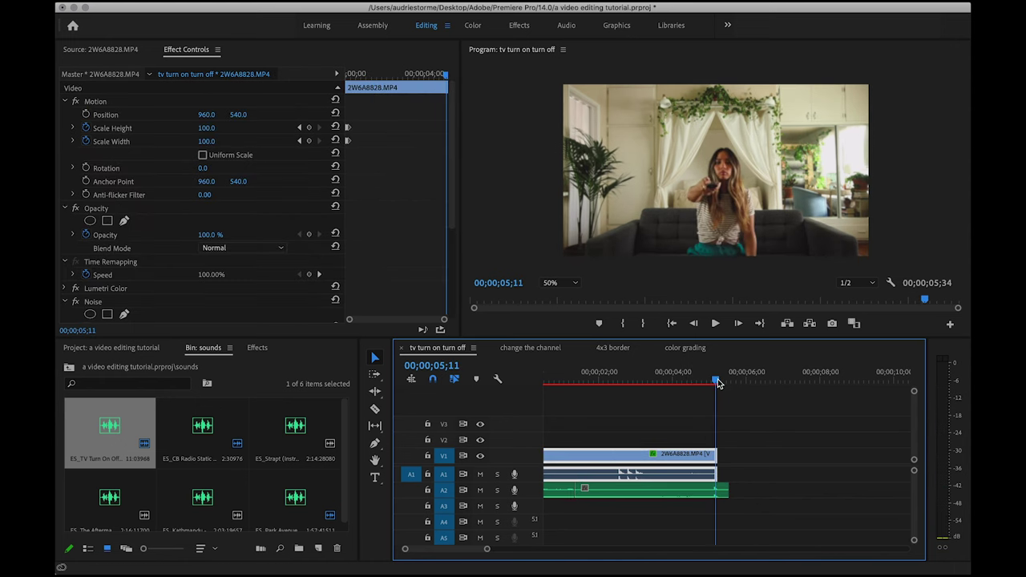
# Keyframe Scale Height and Scale Width at 2.3 near the clip's end
pyautogui.click(309, 127)
pyautogui.click(310, 142)
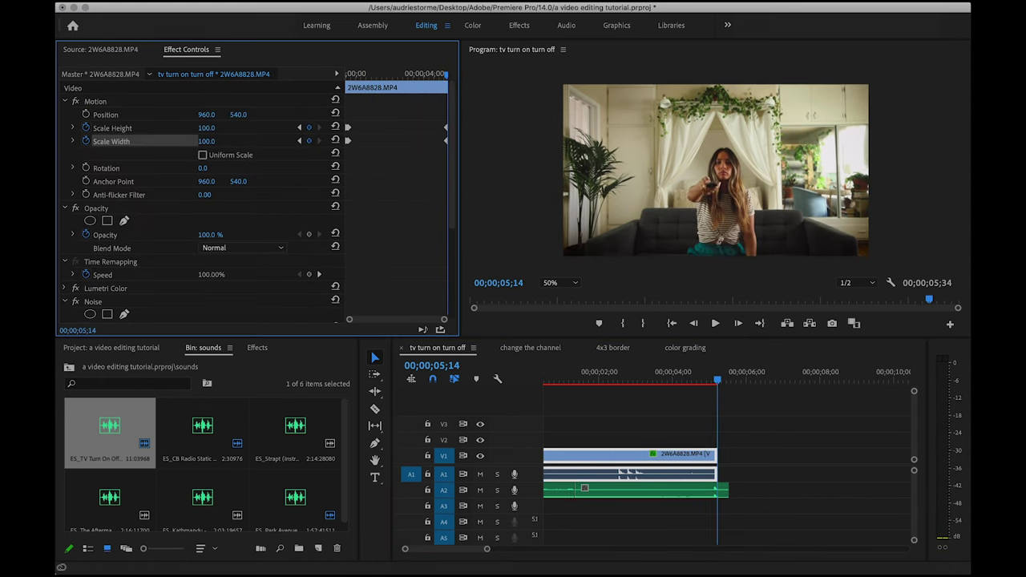
pyautogui.click(206, 128)
pyautogui.write('2.3')
pyautogui.press('Tab')
pyautogui.write('2.3')
pyautogui.press('Return')
# A few frames earlier, set Scale Width and Scale Height back to 100
pyautogui.press('Left')
pyautogui.press('Left')
pyautogui.press('Left')
pyautogui.press('Left')
pyautogui.press('Left')
pyautogui.press('Left')
pyautogui.press('Left')
pyautogui.press('Left')
pyautogui.press('Left')
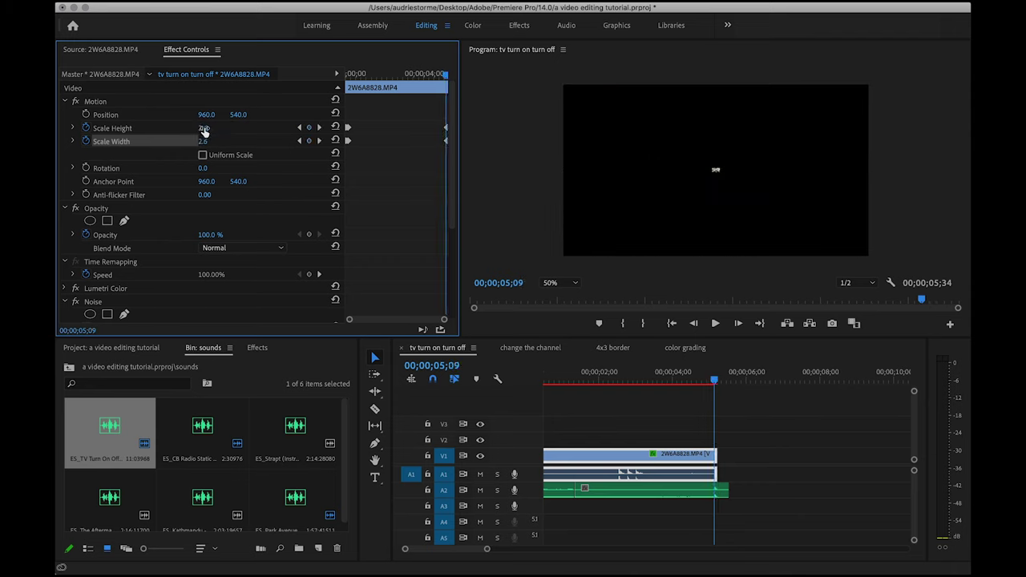
pyautogui.click(207, 141)
pyautogui.write('100')
pyautogui.press('Return')
pyautogui.click(206, 129)
pyautogui.write('100')
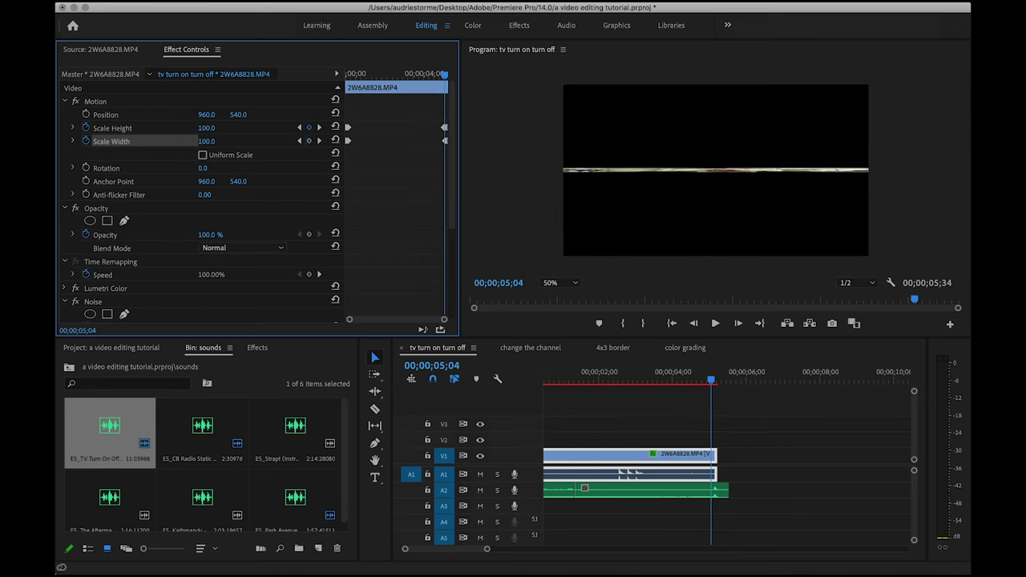
pyautogui.press('Return')
# Add an Amount of Noise keyframe just before the picture collapses
pyautogui.press('Left')
pyautogui.scroll(3, 436, 321)
pyautogui.press('Right')
pyautogui.press('Right')
pyautogui.press('Right')
pyautogui.press('Right')
pyautogui.press('Right')
pyautogui.press('Right')
pyautogui.press('Right')
pyautogui.press('Right')
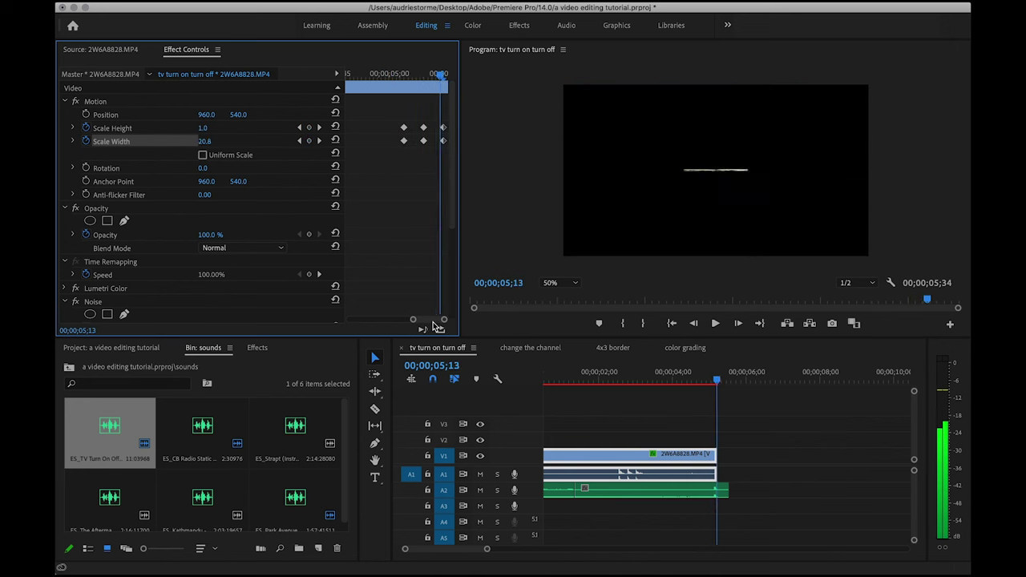
pyautogui.press('Left')
pyautogui.press('Left')
pyautogui.press('Left')
pyautogui.press('Left')
pyautogui.press('Left')
pyautogui.press('Left')
pyautogui.press('Left')
pyautogui.press('Left')
pyautogui.press('Left')
pyautogui.scroll(-4, 380, 270)
pyautogui.click(308, 182)
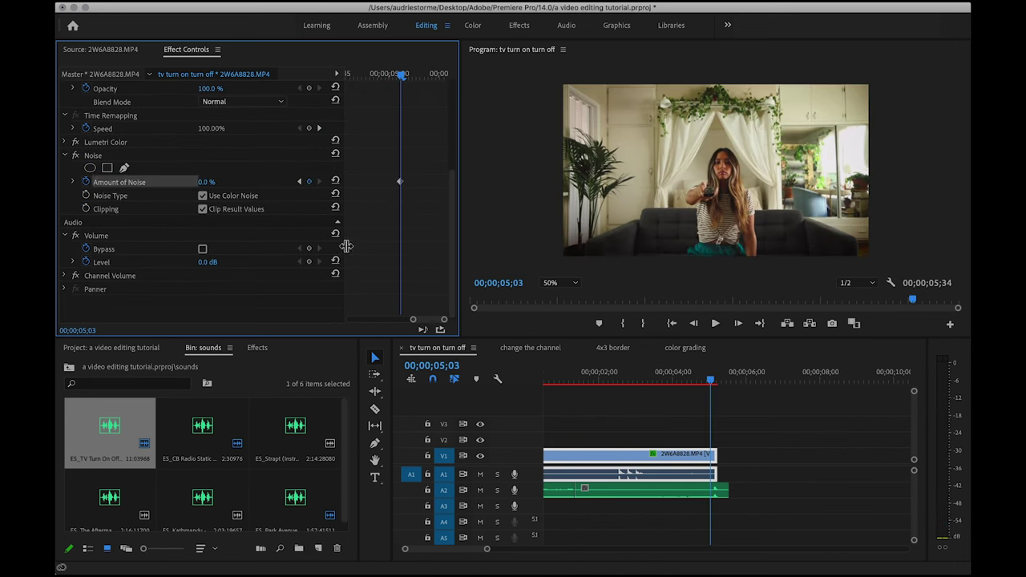
# Step frame by frame to confirm the noisy picture collapses into a thin line
pyautogui.scroll(3, 256, 200)
pyautogui.press('Left')
pyautogui.press('Right')
pyautogui.press('Right')
pyautogui.press('Right')
pyautogui.press('Right')
pyautogui.press('Right')
pyautogui.press('Right')
pyautogui.press('Right')
pyautogui.press('Right')
pyautogui.press('Right')
pyautogui.press('Right')
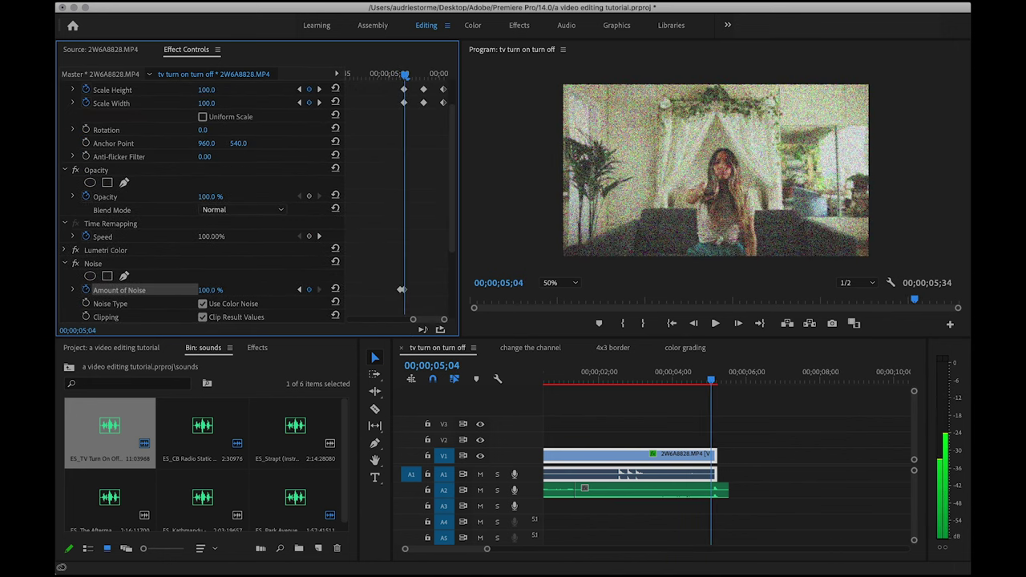
pyautogui.press('Left')
pyautogui.press('Left')
pyautogui.press('Left')
pyautogui.press('Left')
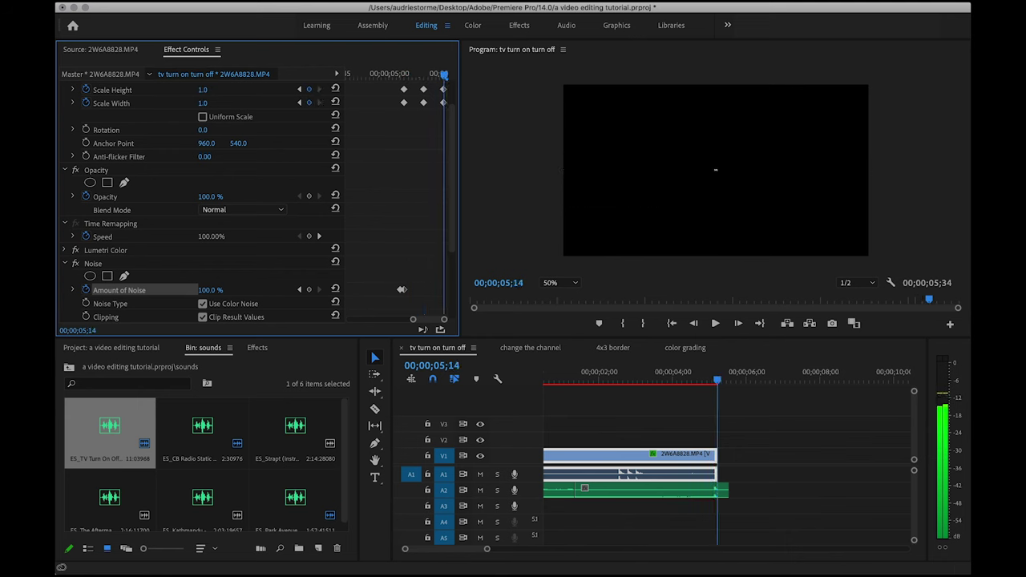
pyautogui.press('Left')
pyautogui.press('Left')
pyautogui.press('Left')
pyautogui.press('Left')
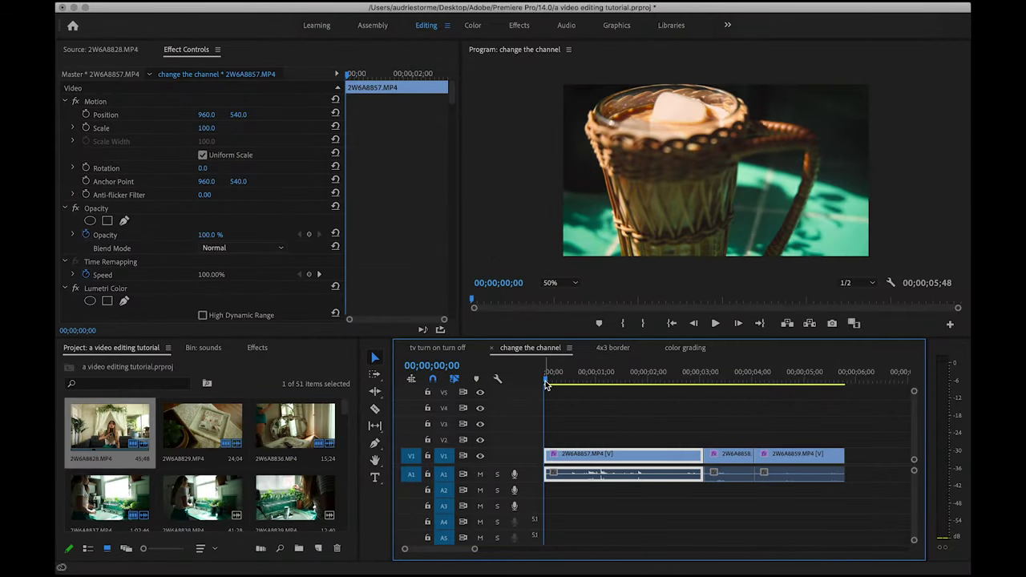
# Scrub the 'change the channel' sequence up to the cut, then back to just before it
pyautogui.moveTo(546, 385); pyautogui.dragTo(719, 381)
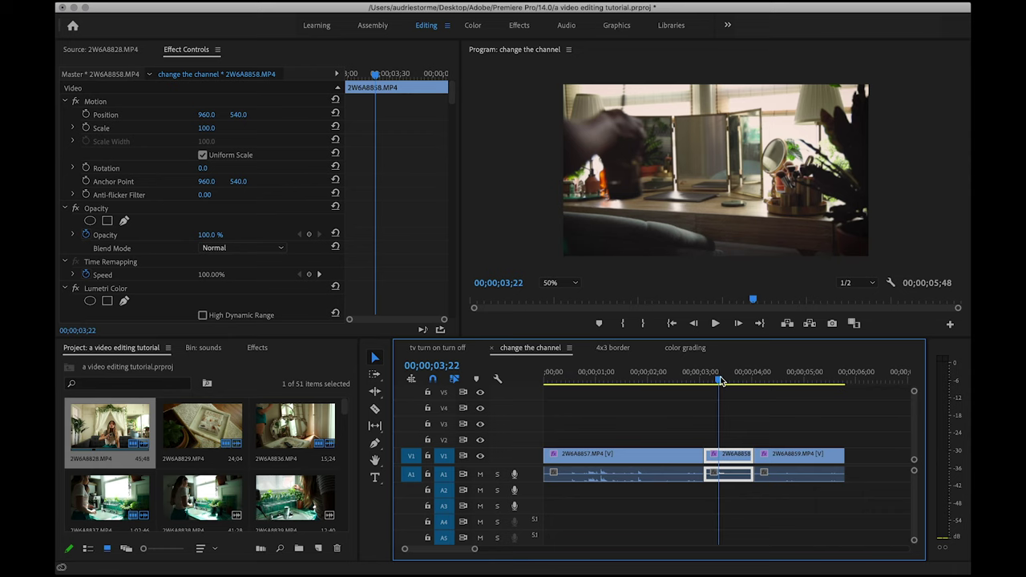
pyautogui.moveTo(720, 380); pyautogui.dragTo(696, 382)
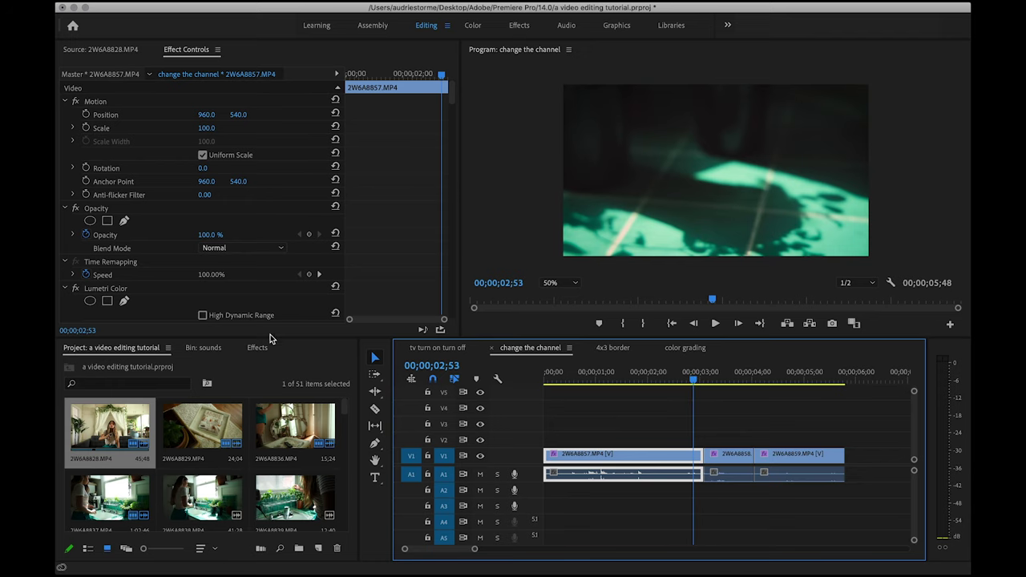
# Drag the ES_CB Radio Static sound from the sounds bin onto A2 at the playhead
pyautogui.click(210, 350)
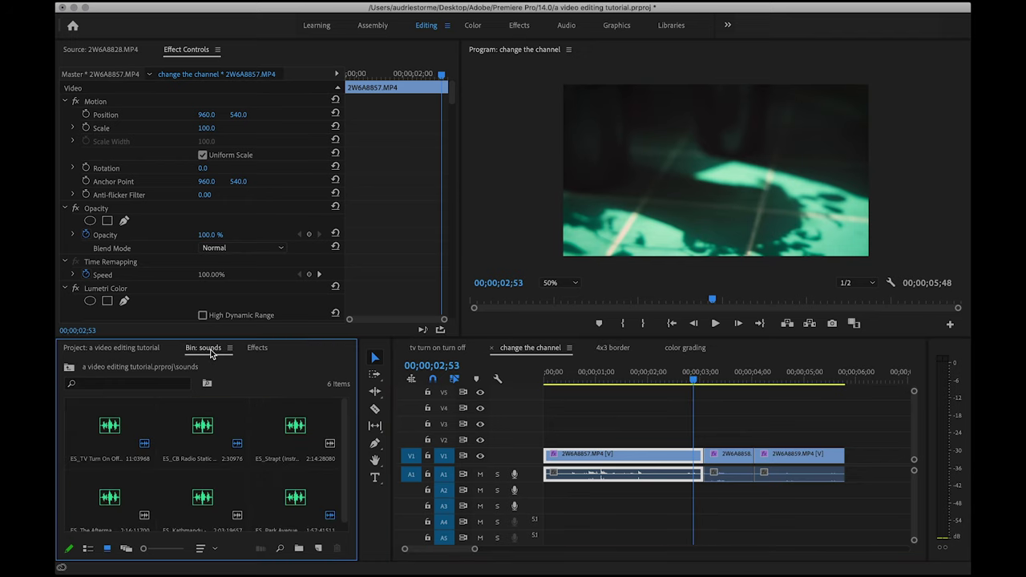
pyautogui.click(184, 446)
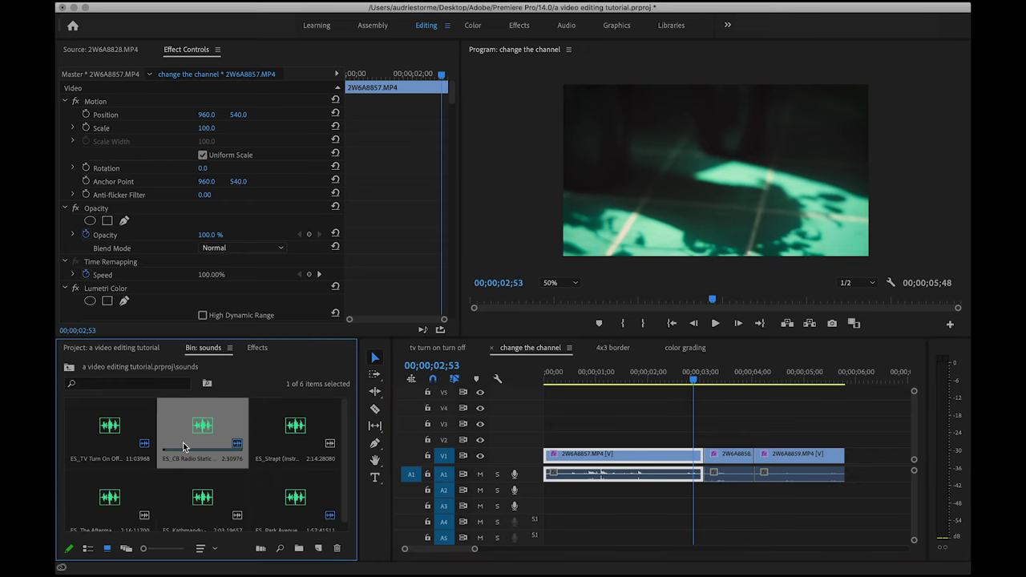
pyautogui.moveTo(182, 443); pyautogui.dragTo(696, 490)
pyautogui.moveTo(696, 377); pyautogui.dragTo(698, 377)
pyautogui.moveTo(476, 552); pyautogui.dragTo(421, 550)
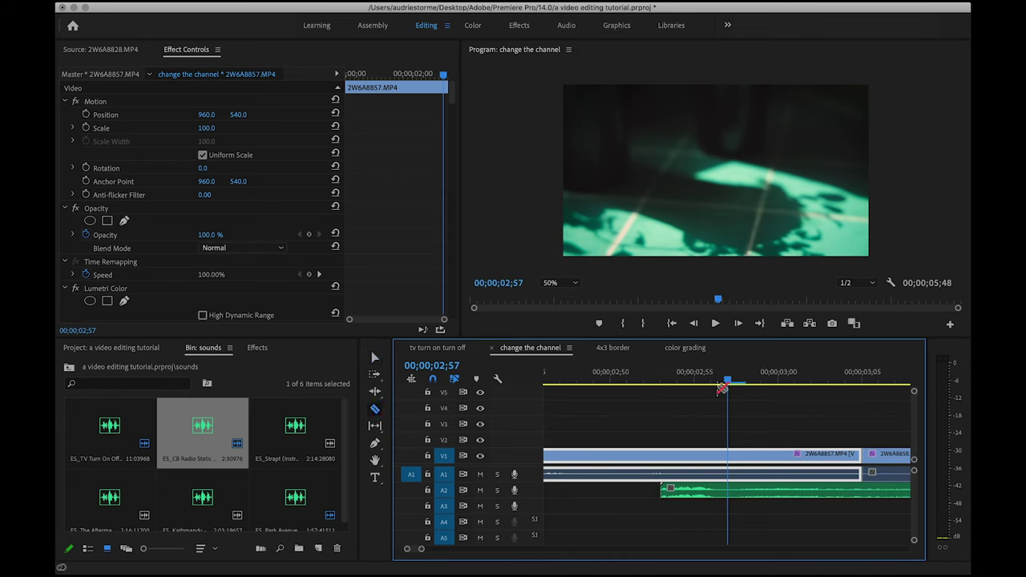
# Split the static sound at the playhead and delete its right part
pyautogui.press('super+k')
pyautogui.click(736, 490)
pyautogui.press('Delete')
pyautogui.scroll(-2, 733, 497)
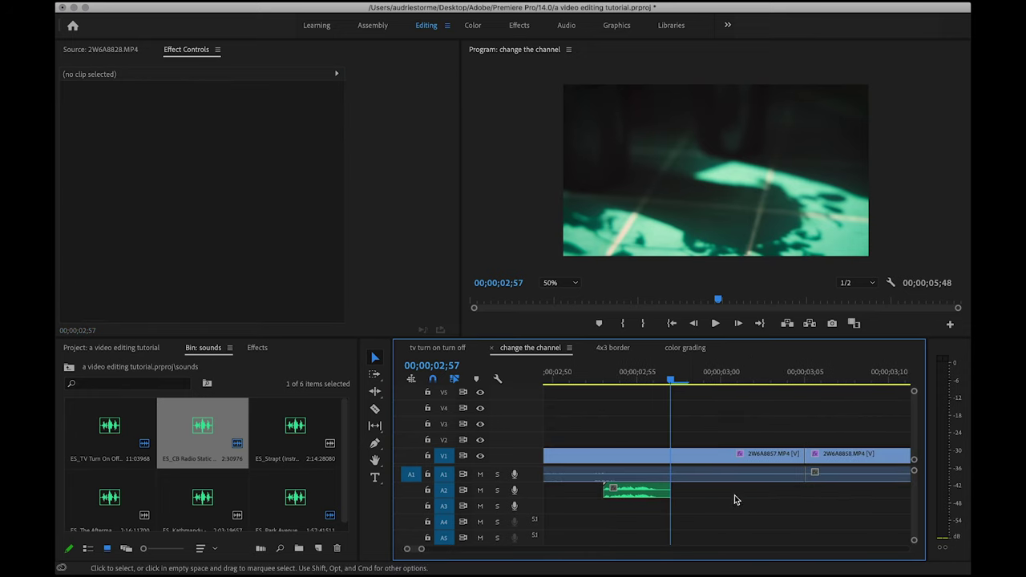
# Nudge the remaining static clip so it straddles the cut between 2W6A8857 and 2W6A8858
pyautogui.moveTo(642, 491); pyautogui.dragTo(810, 496)
pyautogui.scroll(-2, 802, 490)
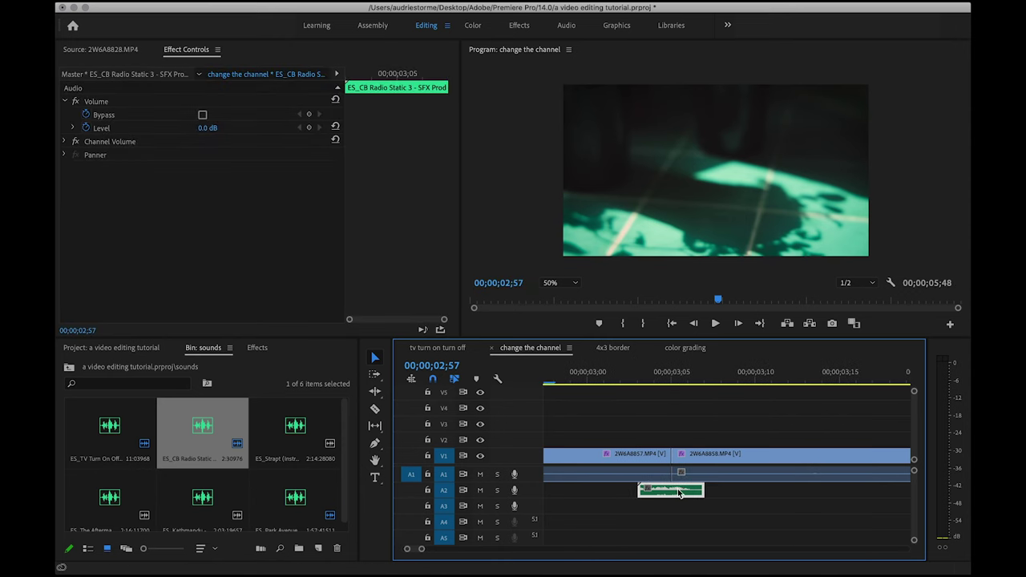
pyautogui.click(654, 382)
pyautogui.press('Right')
pyautogui.press('Right')
pyautogui.press('Right')
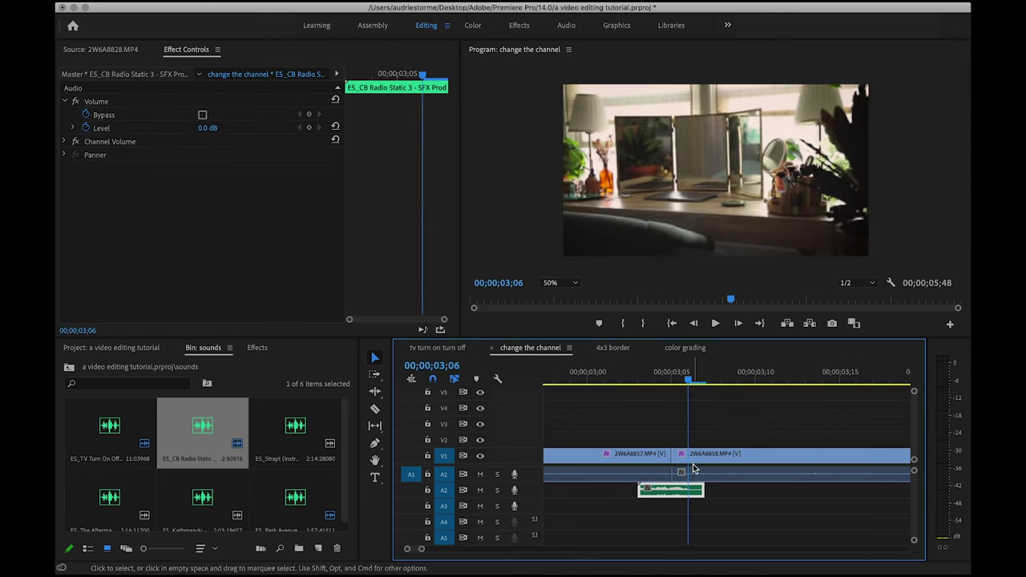
pyautogui.click(688, 463)
pyautogui.moveTo(677, 490)
pyautogui.mouseDown()
pyautogui.moveTo(696, 492)
pyautogui.moveTo(680, 492)
pyautogui.mouseUp()
pyautogui.click(647, 381)
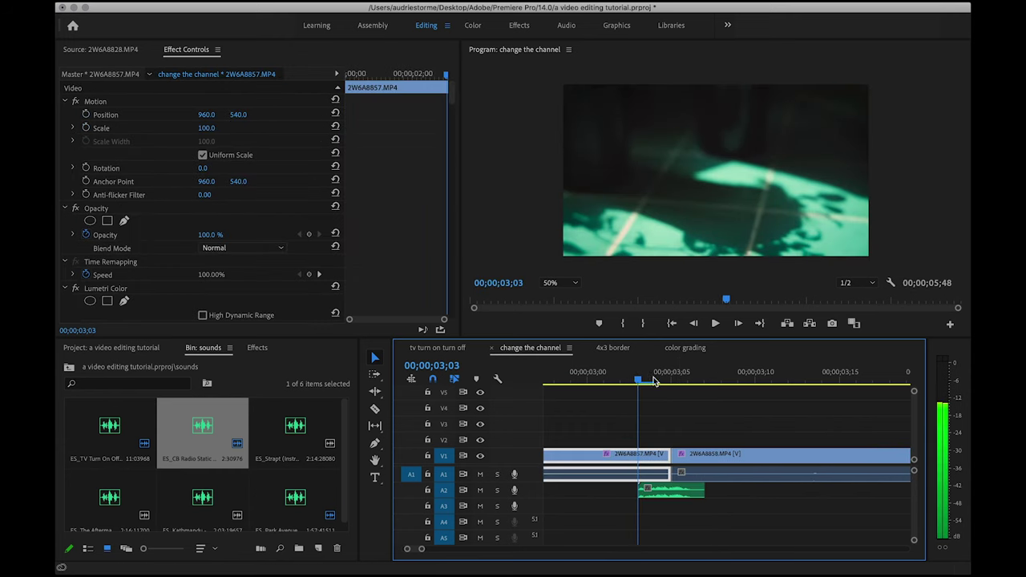
pyautogui.press('Left')
pyautogui.click(679, 491)
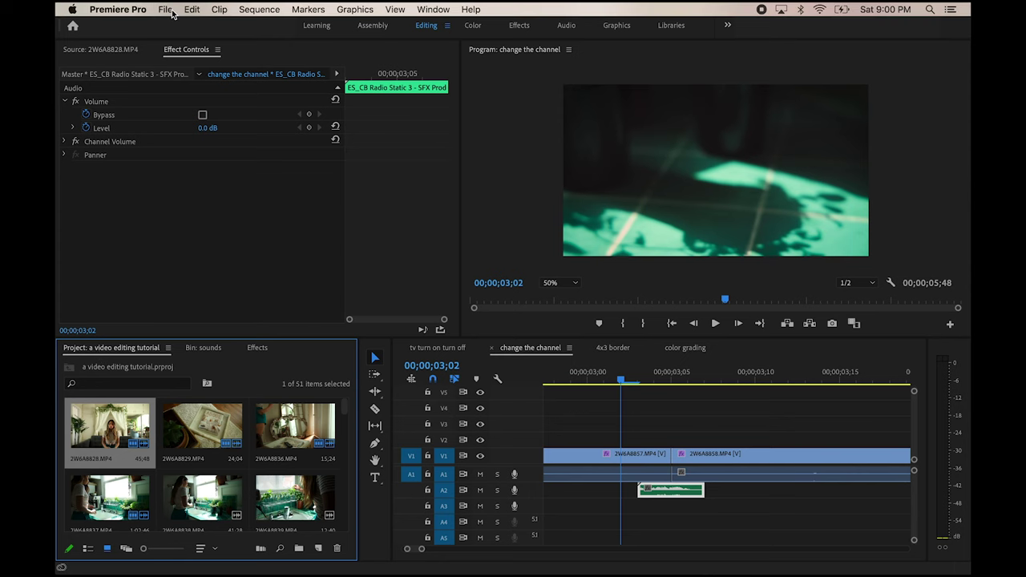
# Create a new 1920×1080 adjustment layer and place it on V2 at the cut
pyautogui.click(166, 9)
pyautogui.moveTo(174, 25)
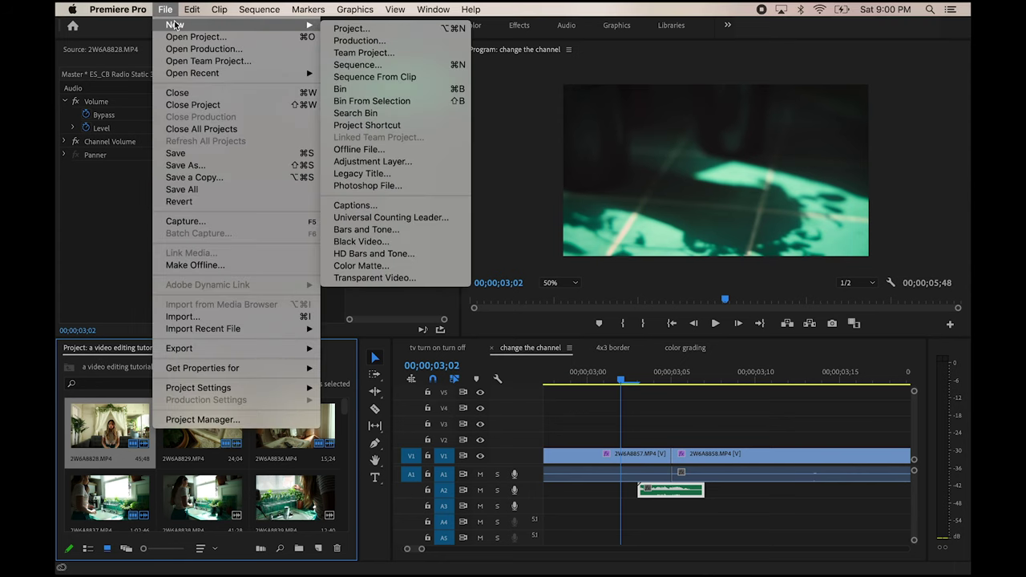
pyautogui.click(424, 171)
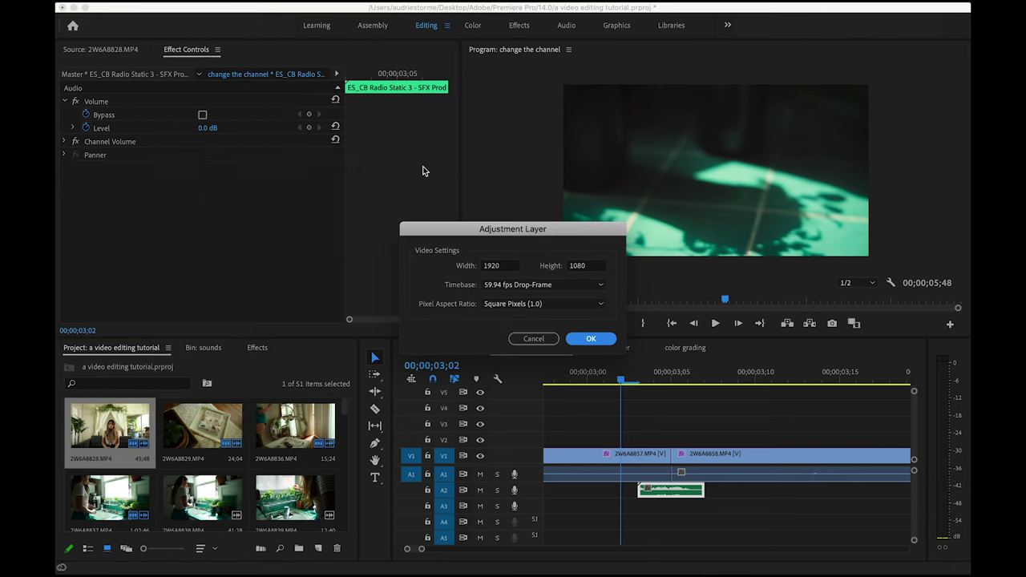
pyautogui.press('Return')
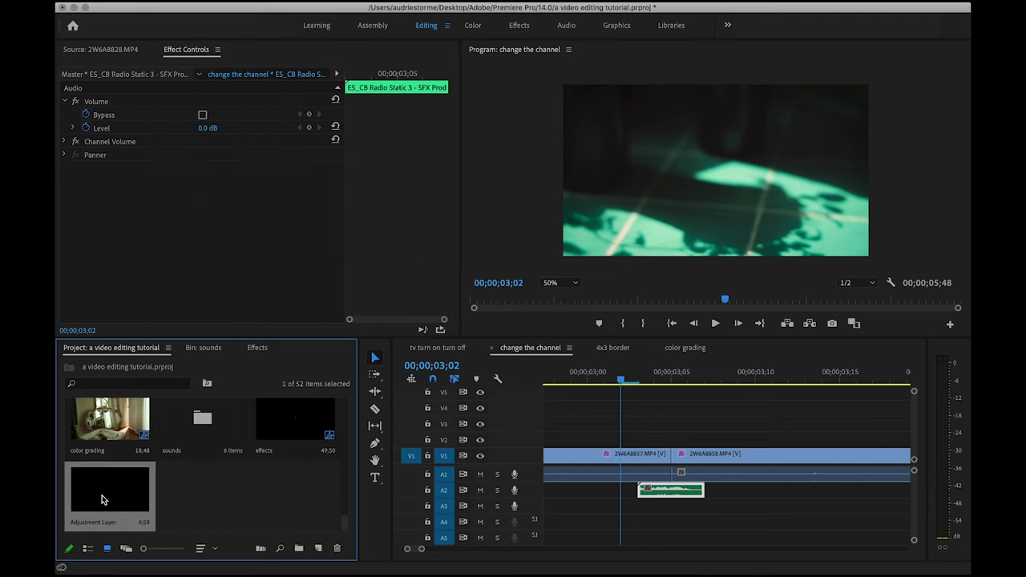
pyautogui.moveTo(97, 490); pyautogui.dragTo(651, 433)
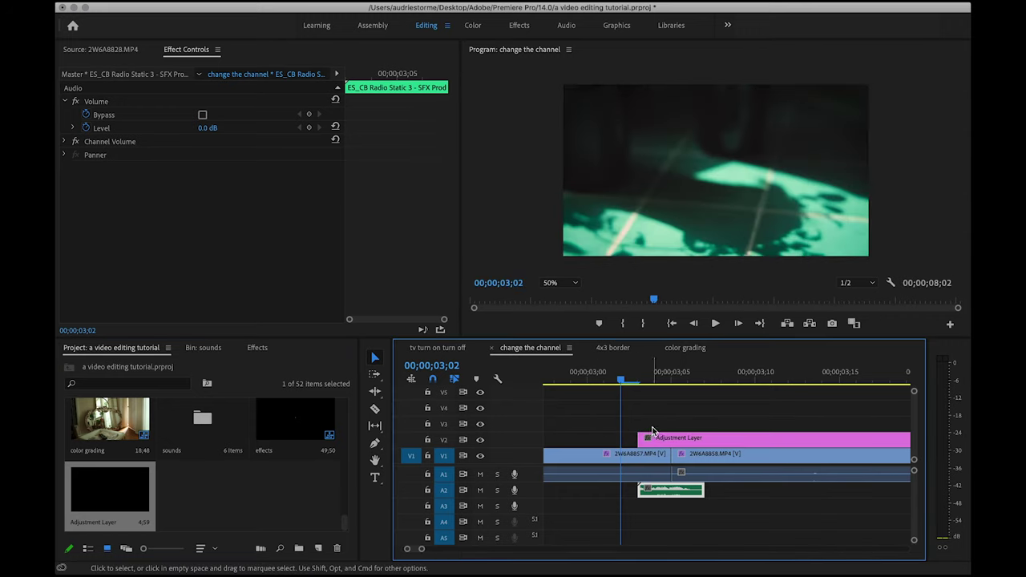
# Razor the adjustment layer and delete the extra, leaving 4 frames from 03;03 to 03;06
pyautogui.press('c')
pyautogui.click(712, 438)
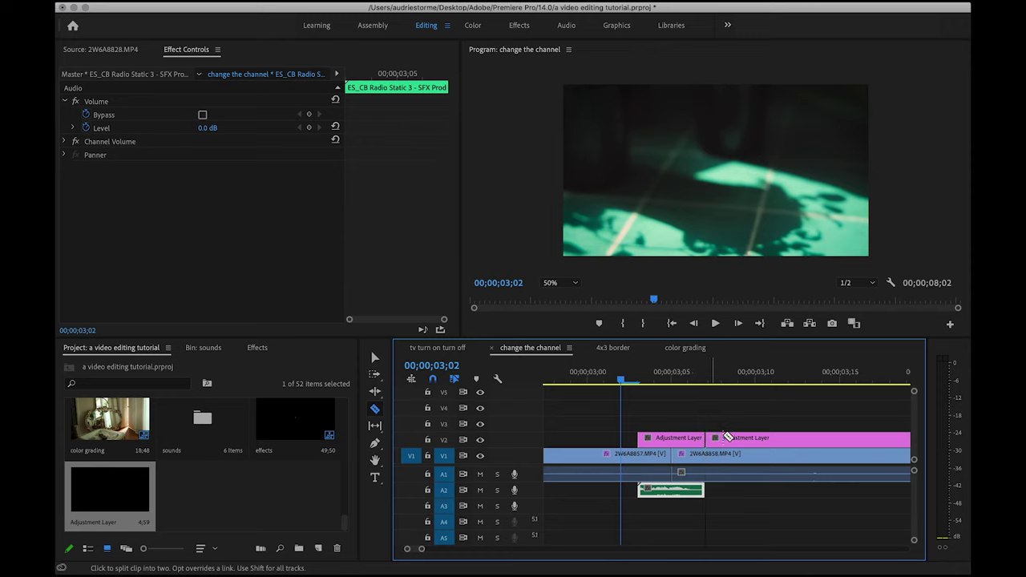
pyautogui.press('v')
pyautogui.click(726, 440)
pyautogui.press('Delete')
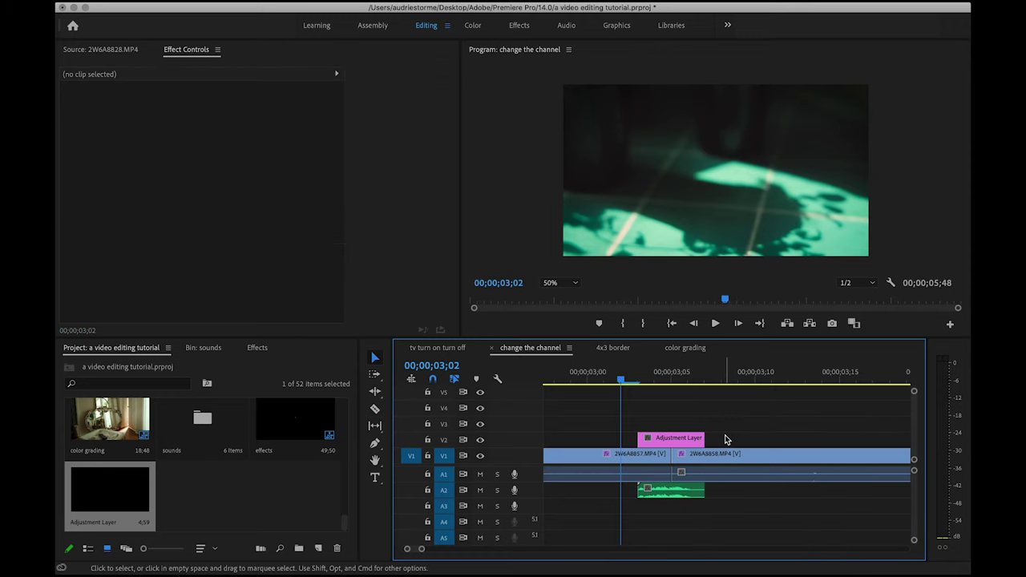
pyautogui.click(672, 443)
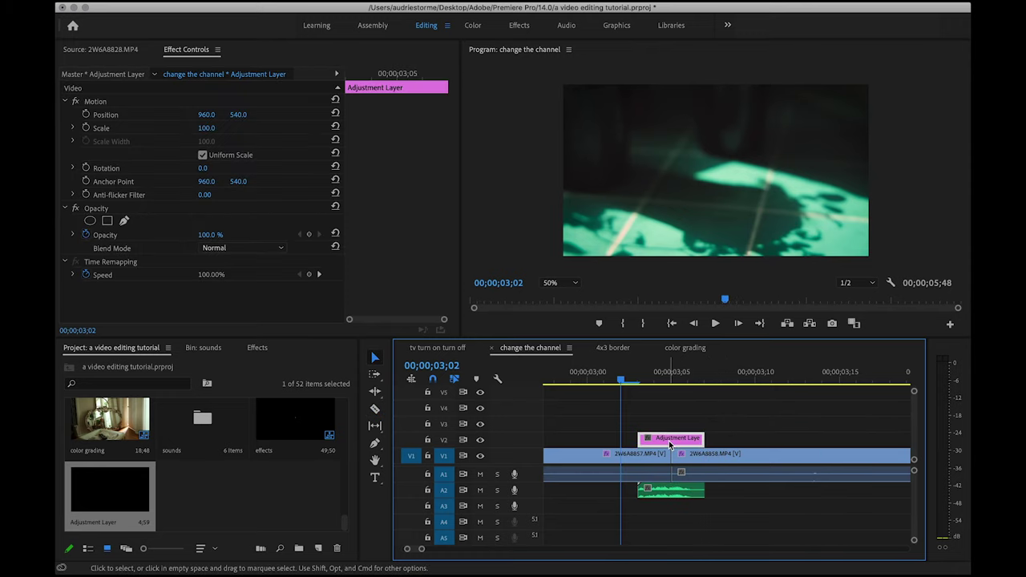
pyautogui.moveTo(672, 374); pyautogui.dragTo(642, 377)
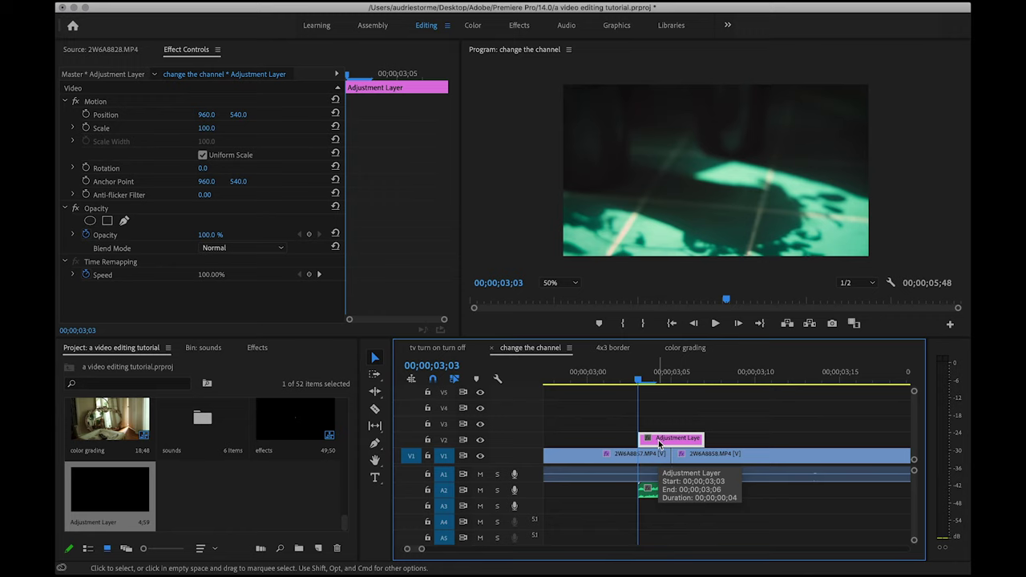
# Apply the Offset effect to the adjustment layer and keyframe its Shift Center To
pyautogui.click(258, 350)
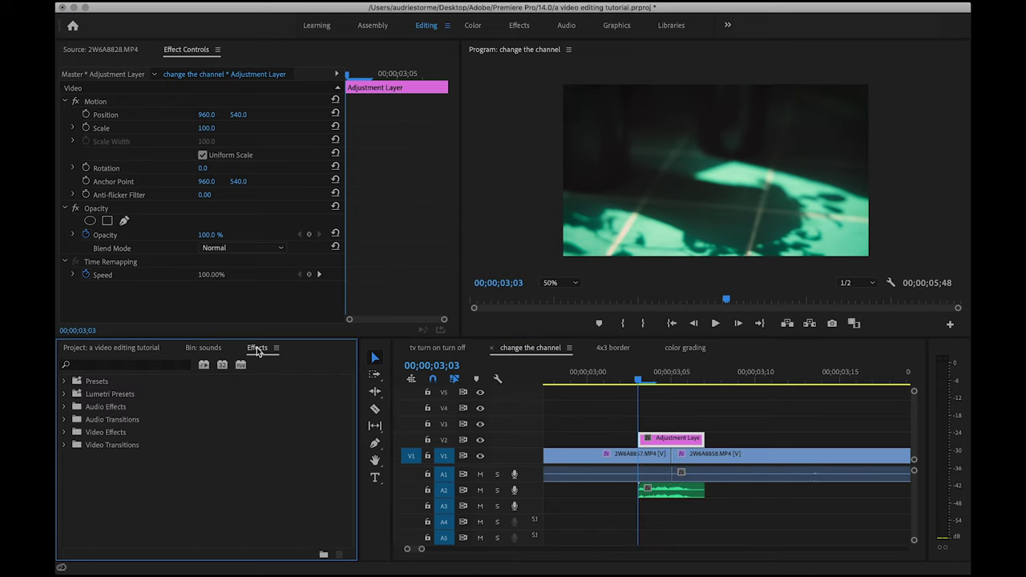
pyautogui.click(171, 364)
pyautogui.write('offset')
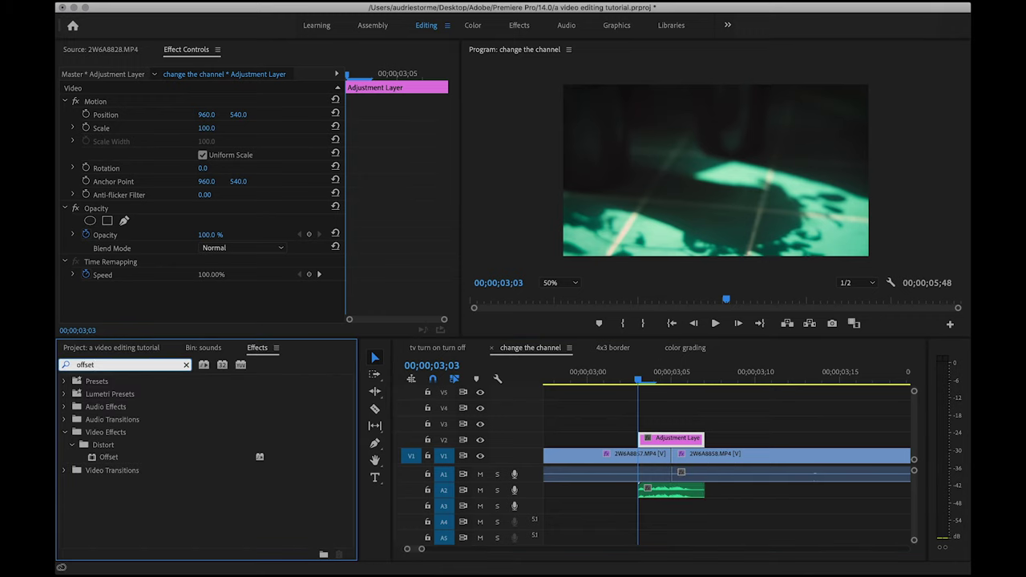
pyautogui.doubleClick(129, 461)
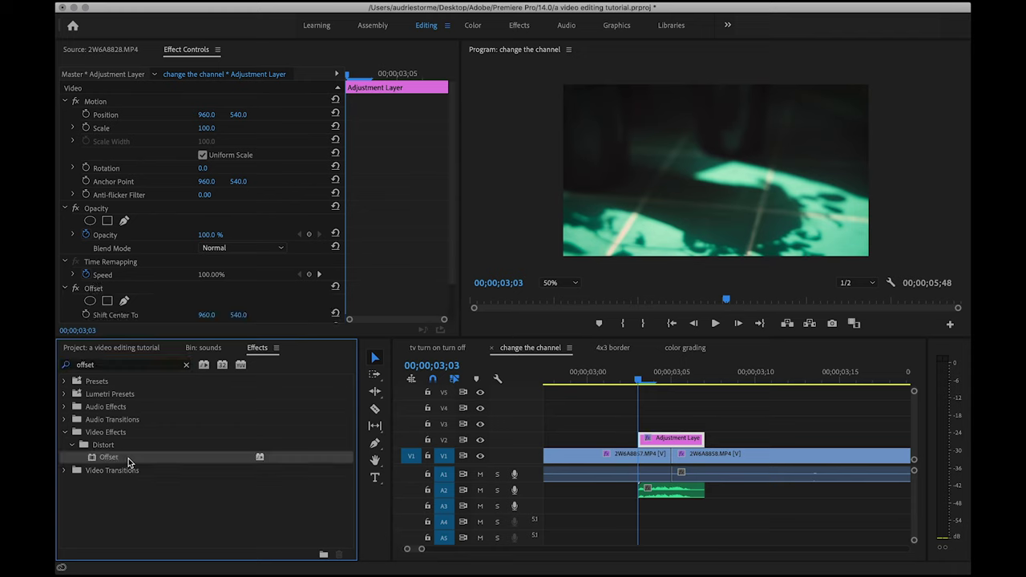
pyautogui.scroll(-2, 147, 305)
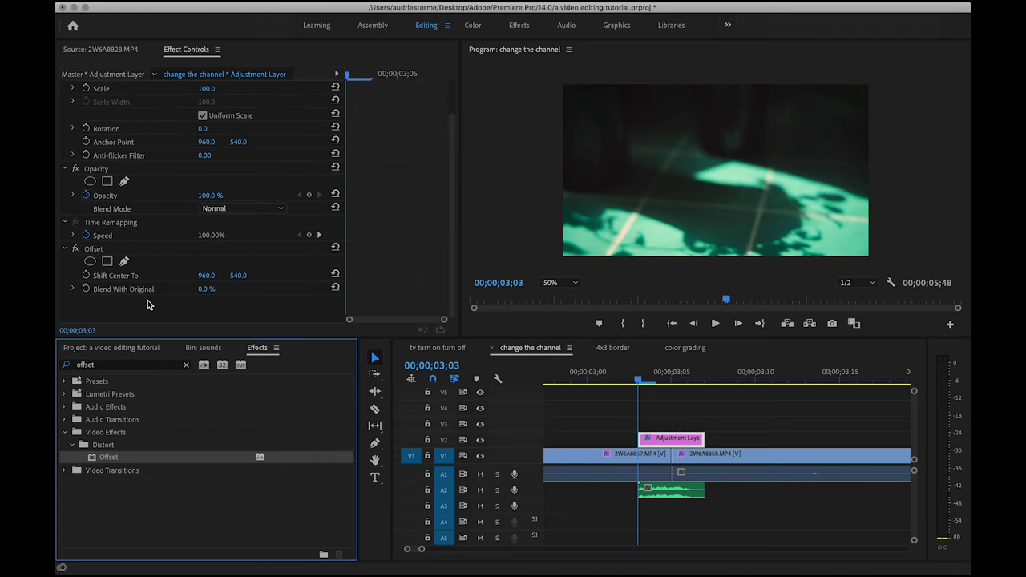
pyautogui.click(87, 275)
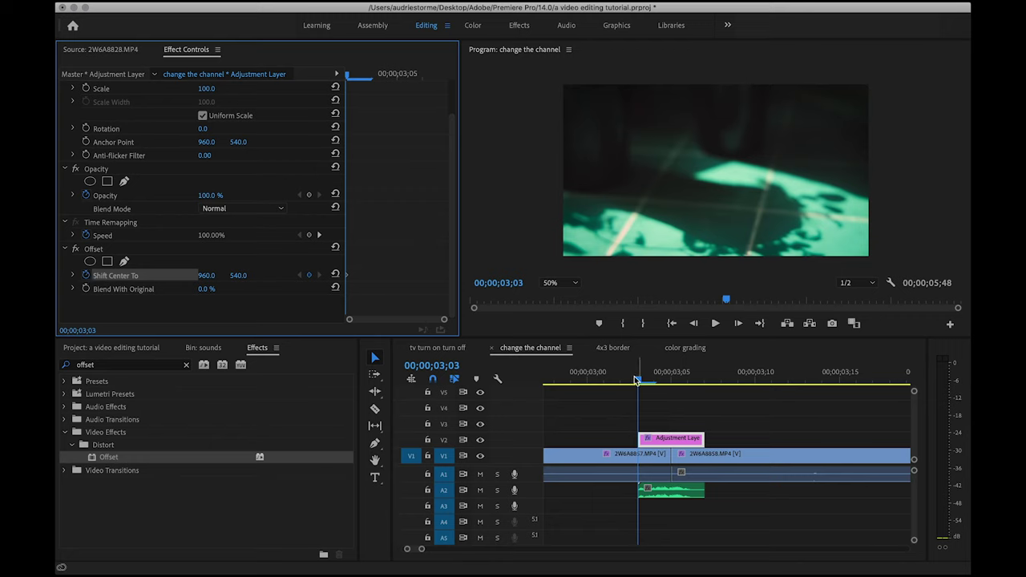
# At 03;06, set the Offset Shift Center To vertical value to 1000
pyautogui.moveTo(639, 383); pyautogui.dragTo(688, 383)
pyautogui.press('d')
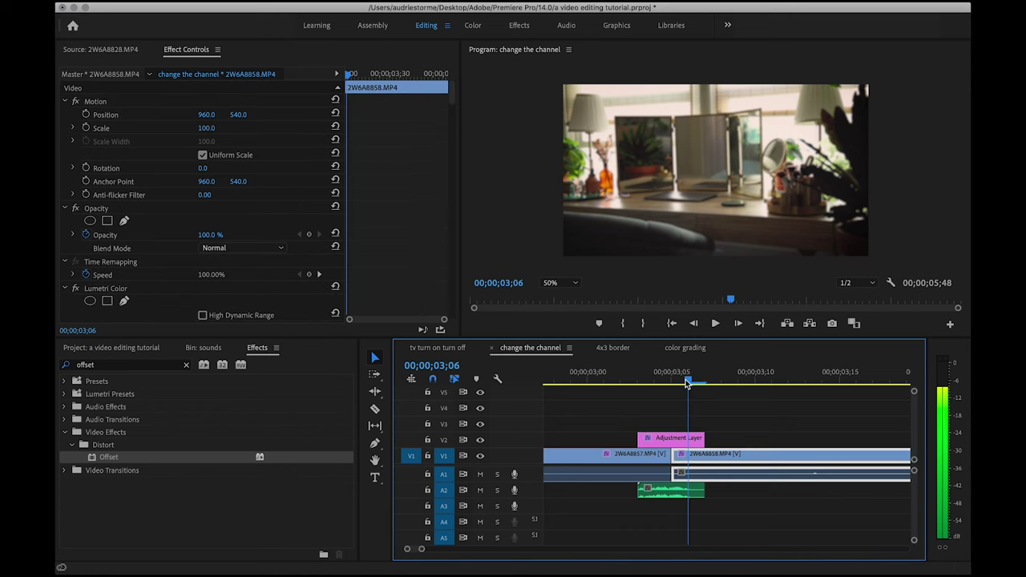
pyautogui.click(671, 439)
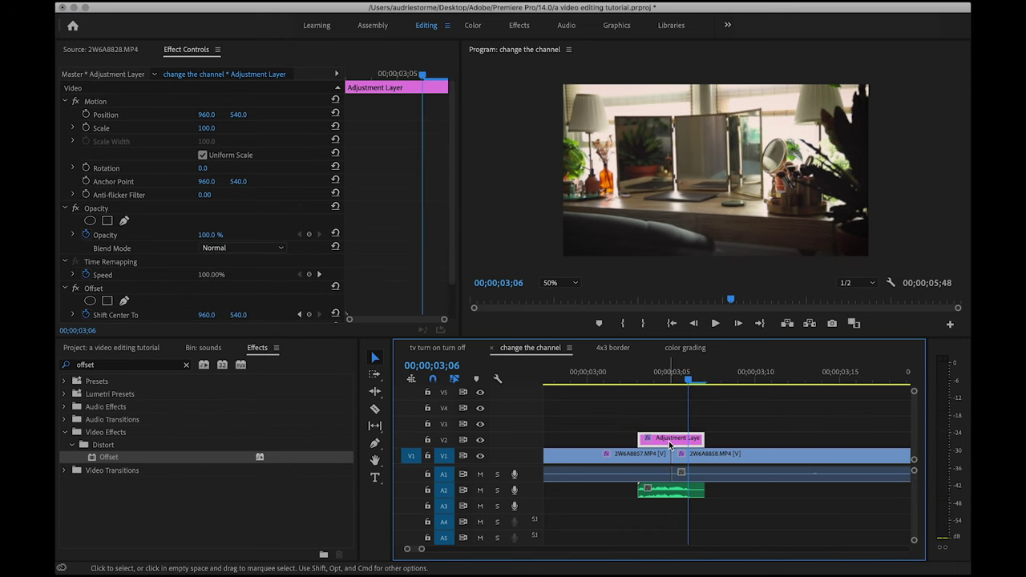
pyautogui.scroll(-2, 259, 306)
pyautogui.scroll(-1, 259, 305)
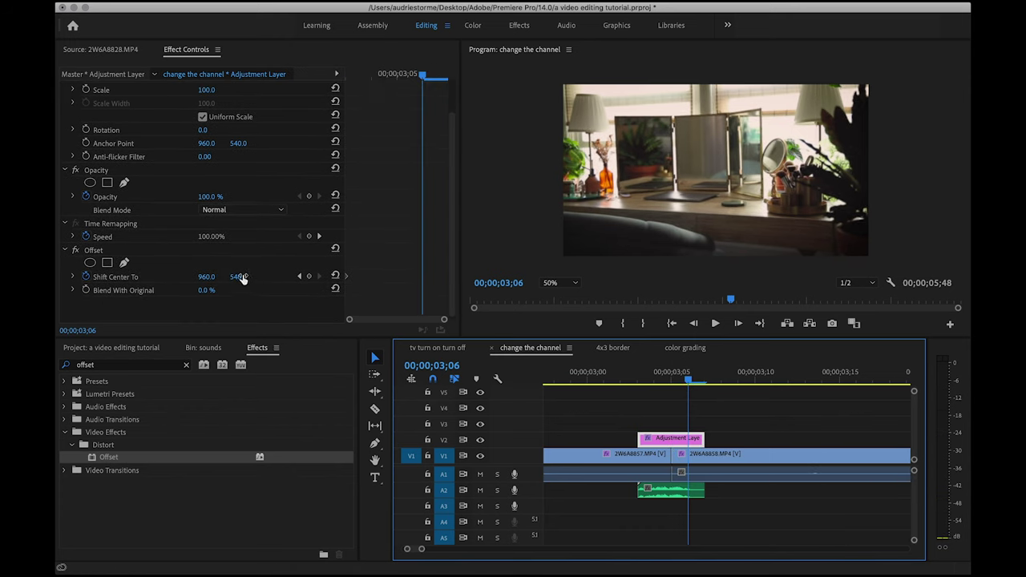
pyautogui.click(240, 276)
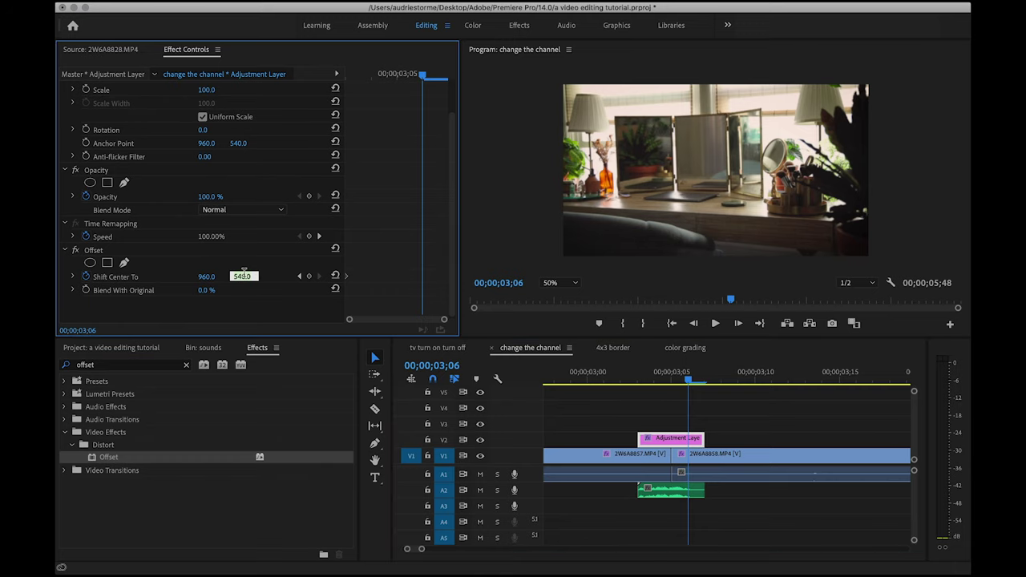
pyautogui.write('1000')
pyautogui.press('Return')
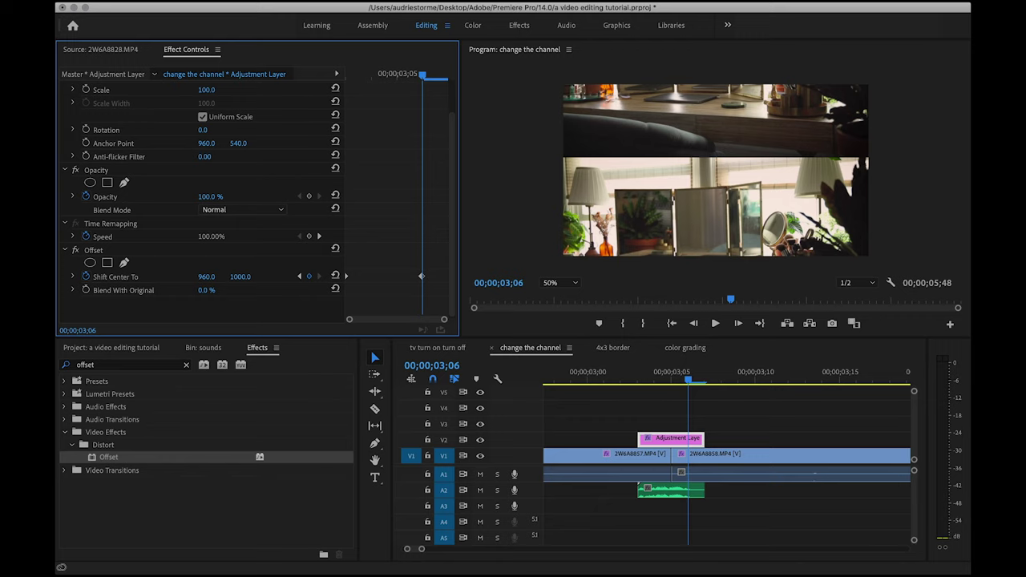
# Step between the 03;03 and 03;06 Offset keyframes to check the glitch
pyautogui.click(299, 277)
pyautogui.click(320, 277)
pyautogui.press('Left')
pyautogui.press('Left')
pyautogui.press('Left')
pyautogui.press('Left')
pyautogui.press('d')
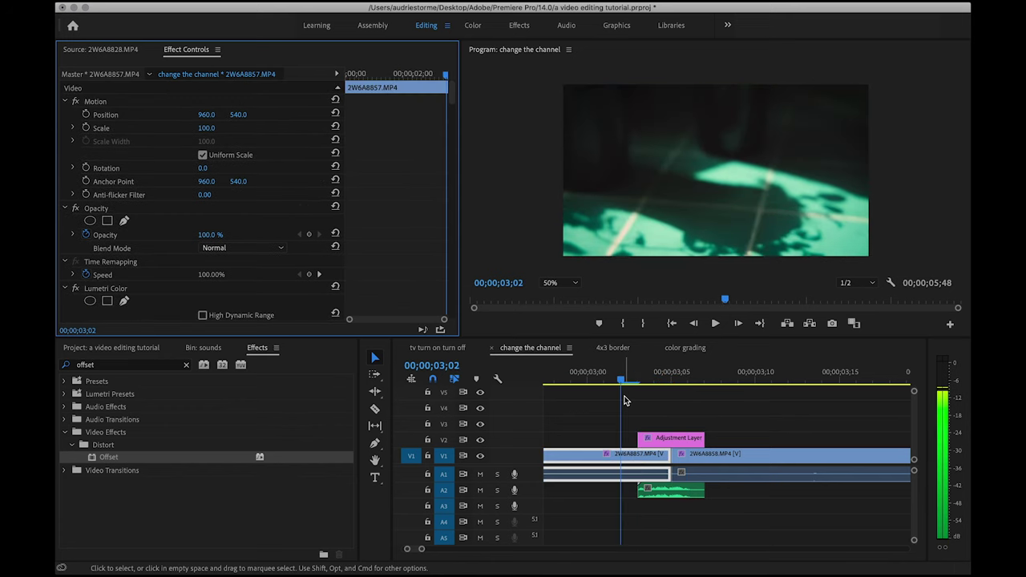
pyautogui.press('Right')
pyautogui.press('Right')
pyautogui.press('Right')
pyautogui.press('Right')
pyautogui.press('Right')
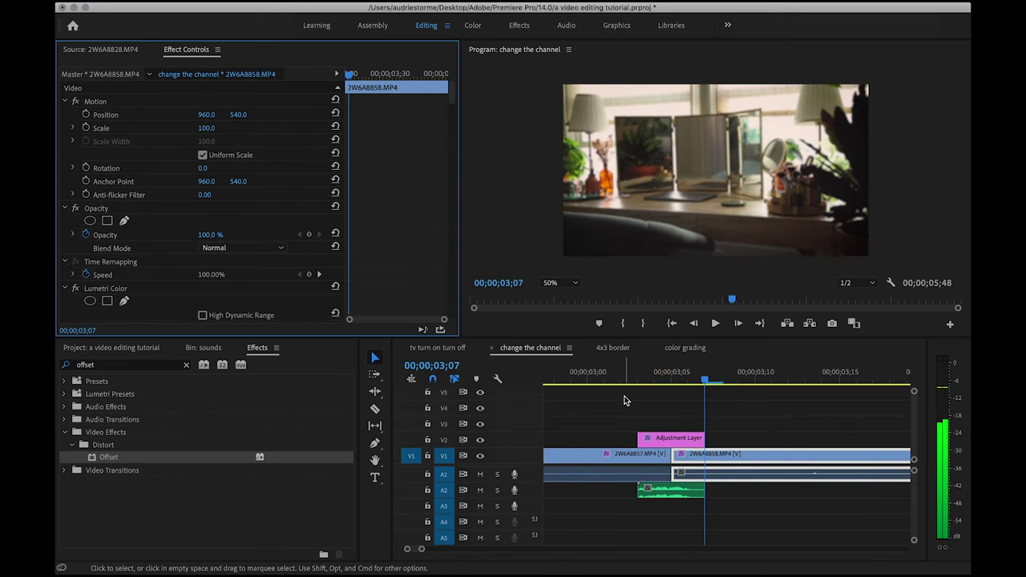
pyautogui.press('Left')
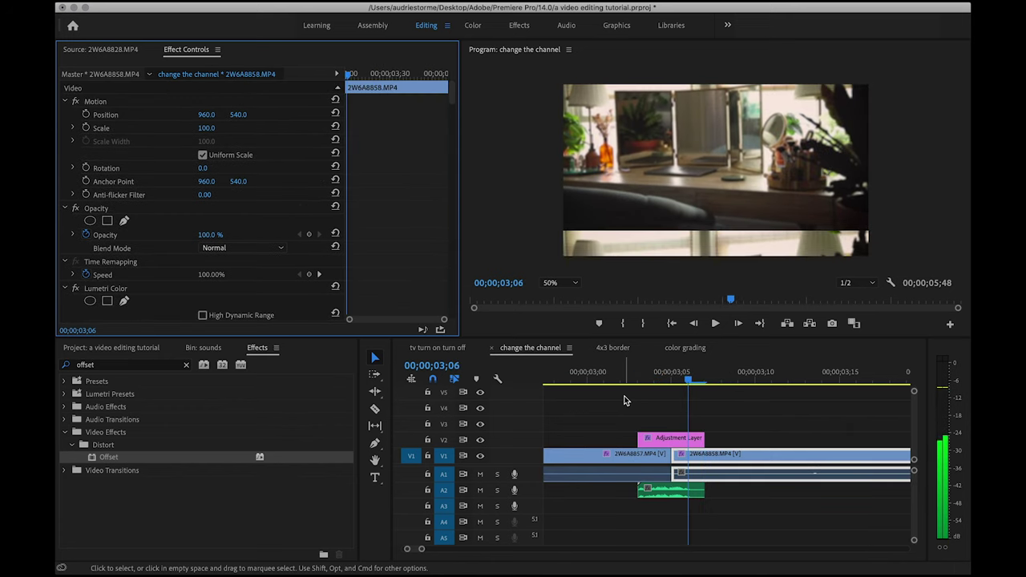
pyautogui.click(672, 439)
pyautogui.scroll(-2, 235, 304)
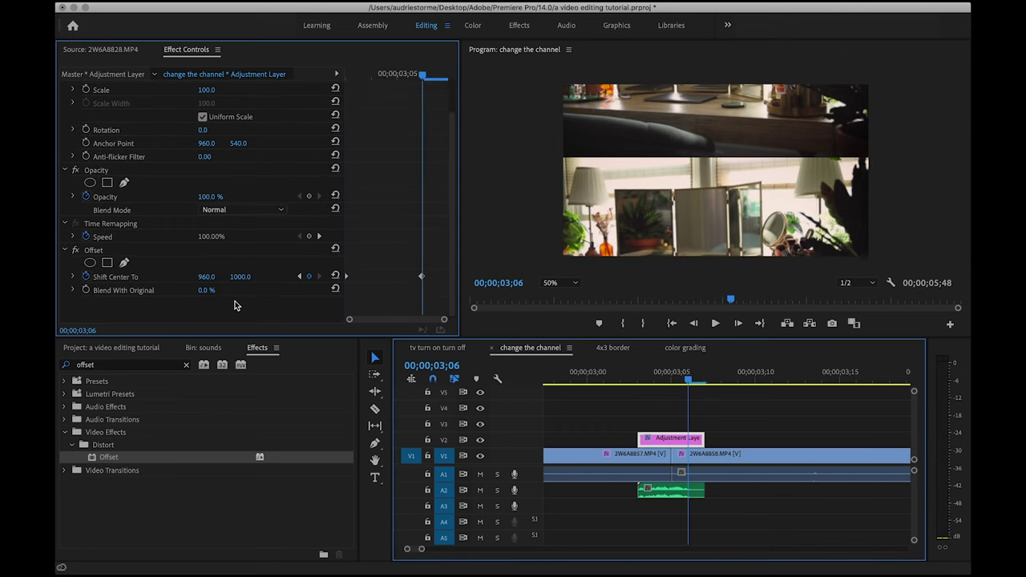
pyautogui.press('Left')
pyautogui.press('Left')
pyautogui.press('Left')
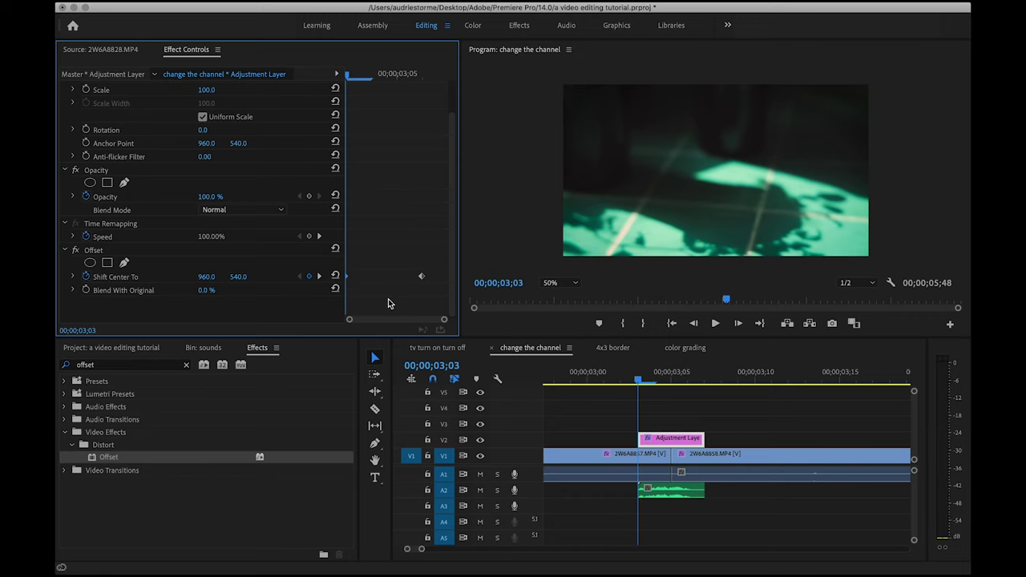
pyautogui.press('Right')
pyautogui.press('Right')
pyautogui.press('Right')
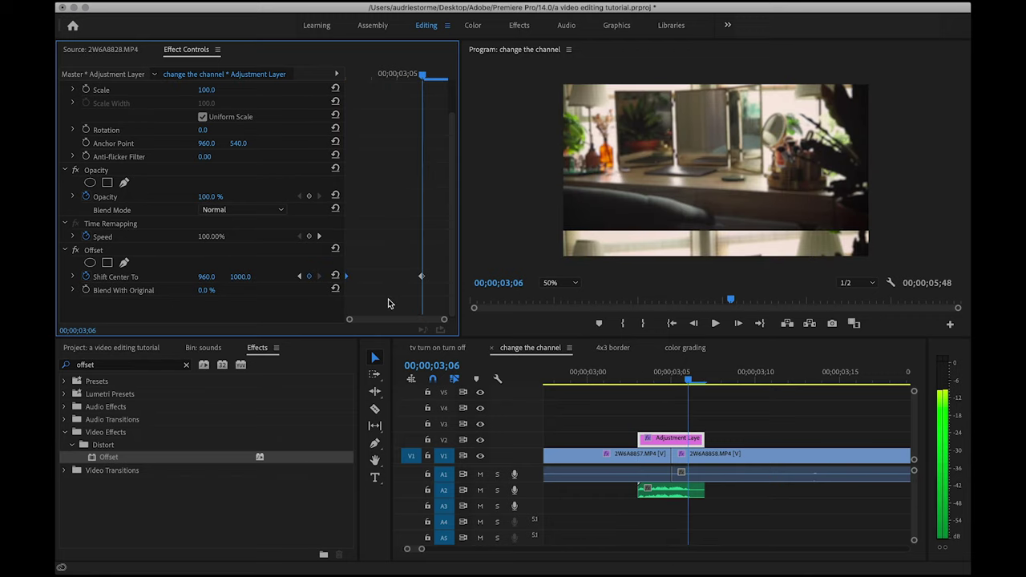
# At 03;07, set Shift Center To back to 540, then play and scrub the transition
pyautogui.click(704, 383)
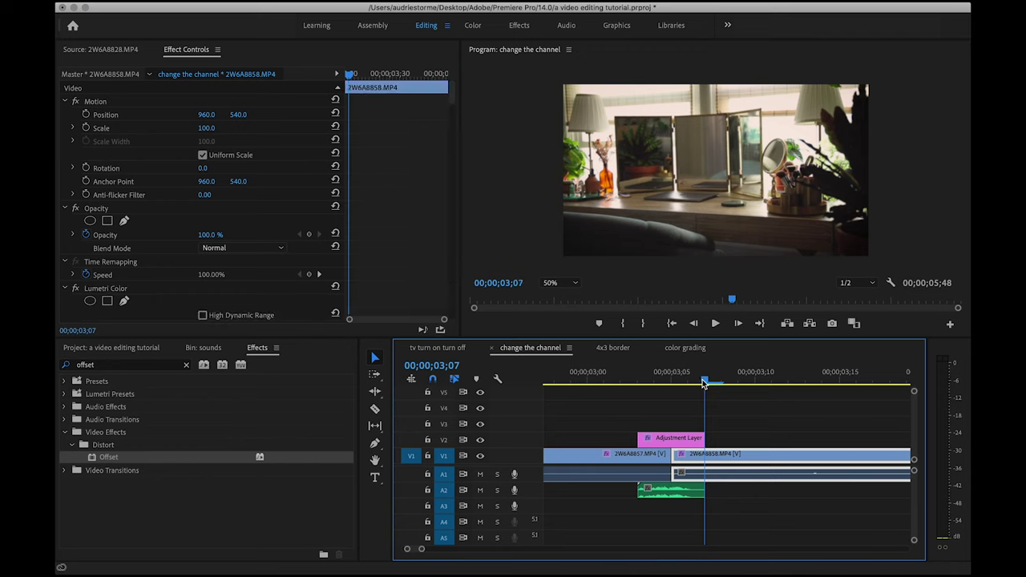
pyautogui.click(673, 439)
pyautogui.scroll(-2, 416, 284)
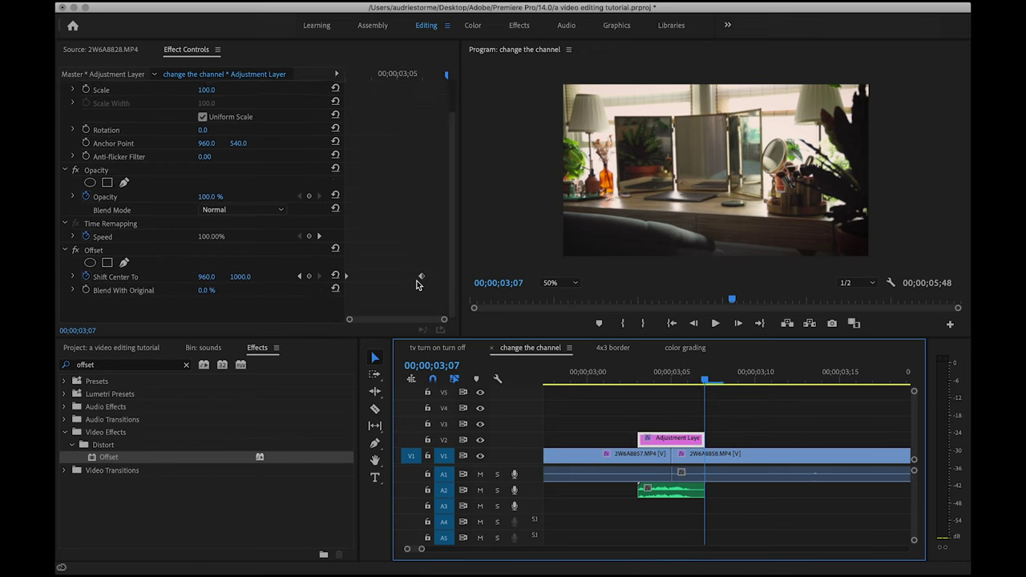
pyautogui.click(426, 302)
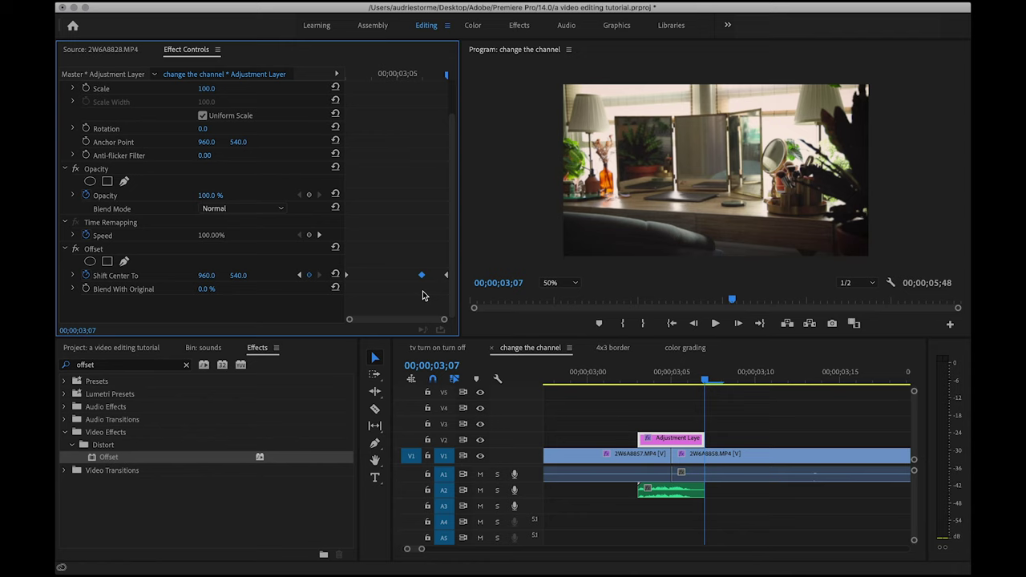
pyautogui.click(609, 377)
pyautogui.press('space')
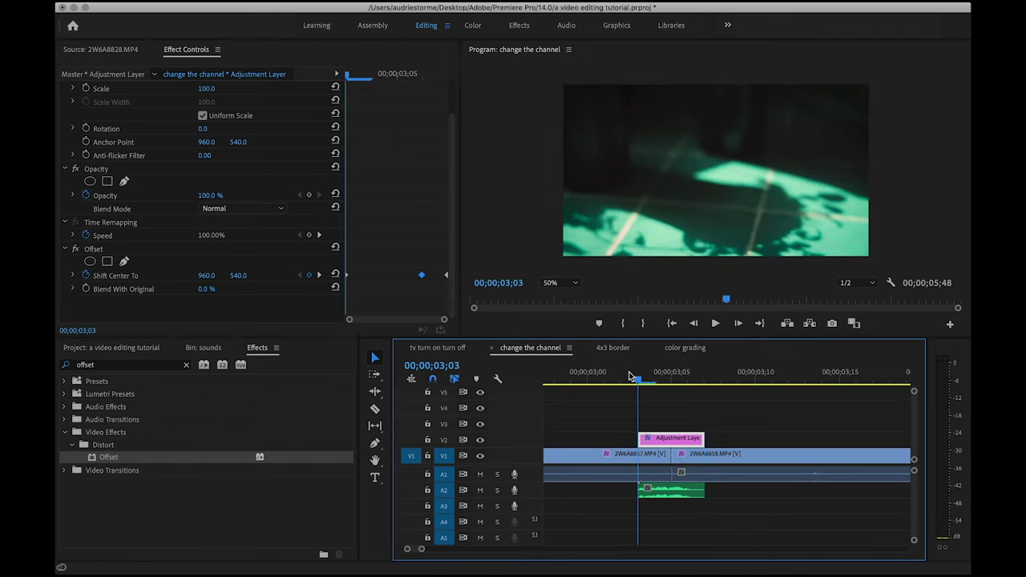
pyautogui.moveTo(609, 377); pyautogui.dragTo(650, 388)
pyautogui.click(703, 440)
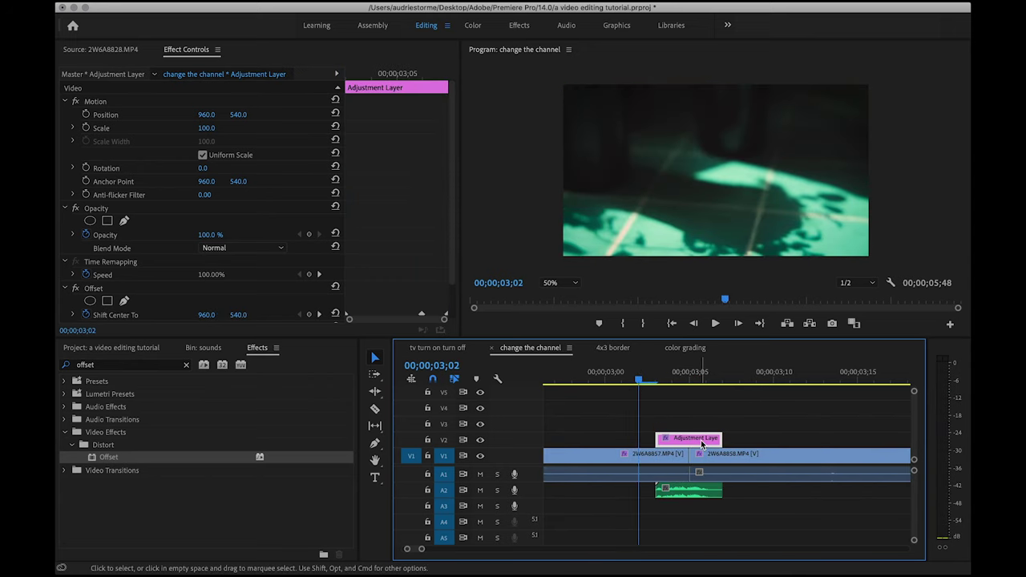
# Duplicate the adjustment layer onto V3 and remove its Offset effect
pyautogui.moveTo(703, 443); pyautogui.dragTo(703, 425)
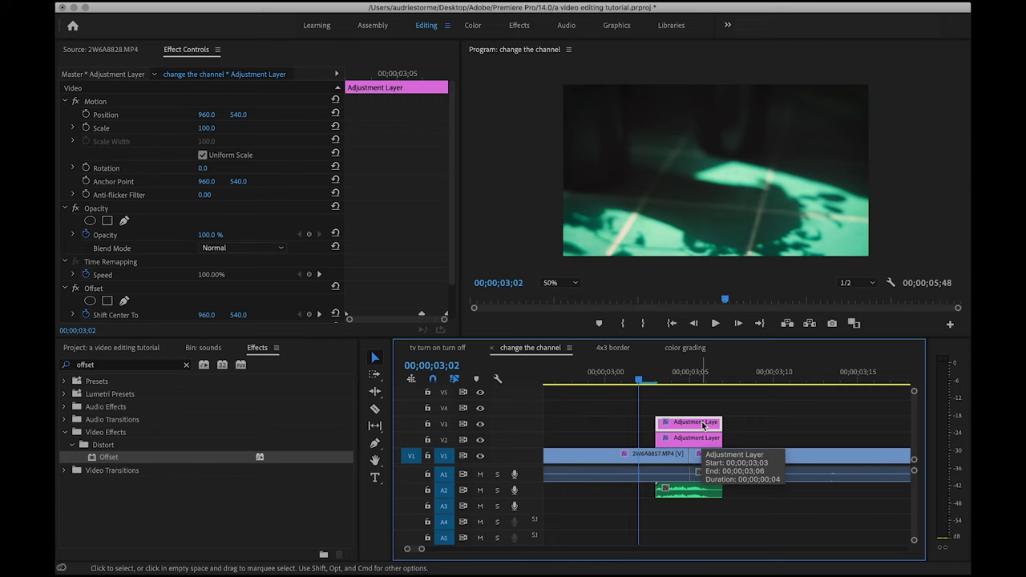
pyautogui.click(104, 290)
pyautogui.press('Delete')
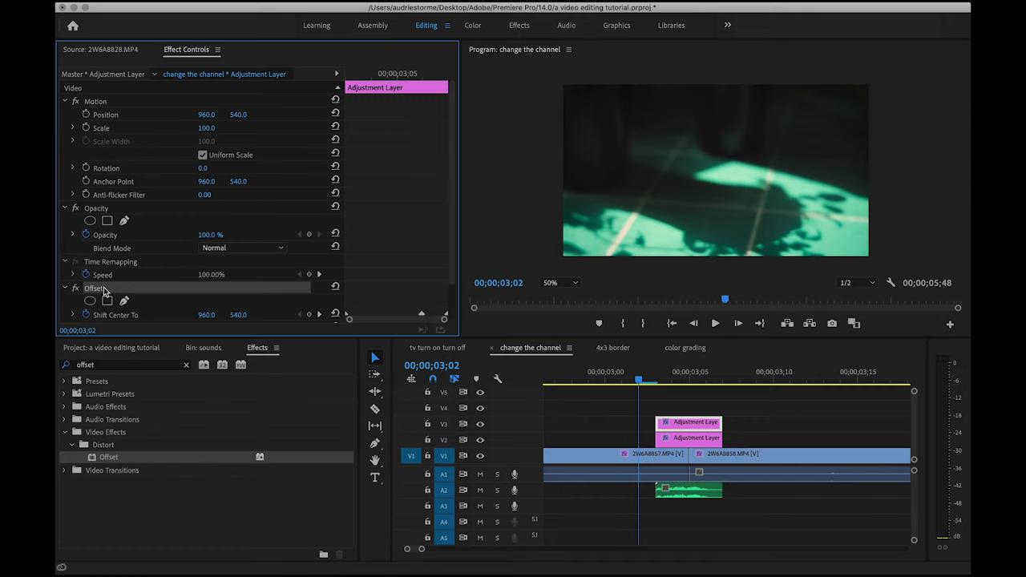
# Apply the Noise effect to the duplicate with Amount of Noise 100 and preview it
pyautogui.click(110, 368)
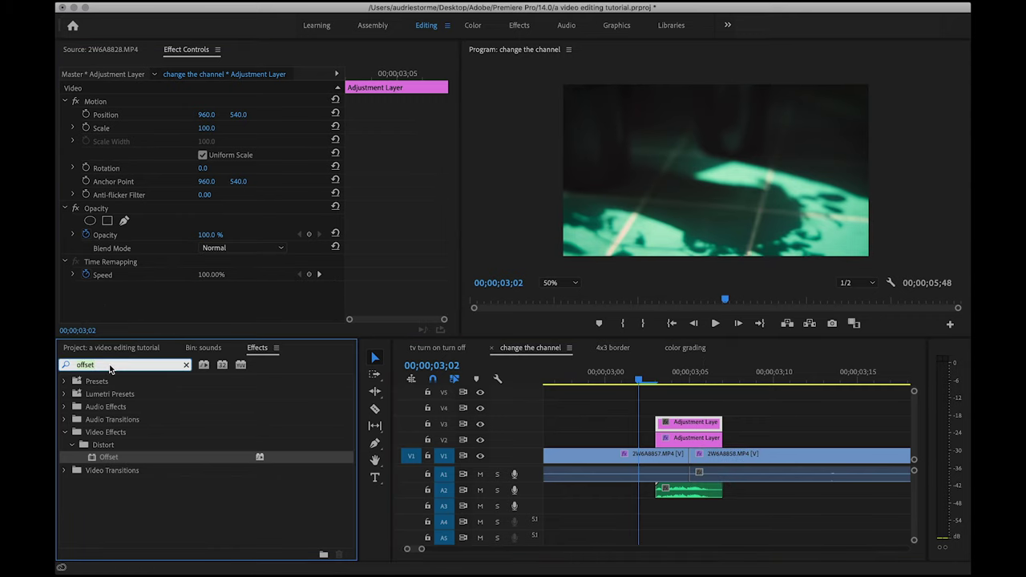
pyautogui.press('super+a')
pyautogui.write('nois')
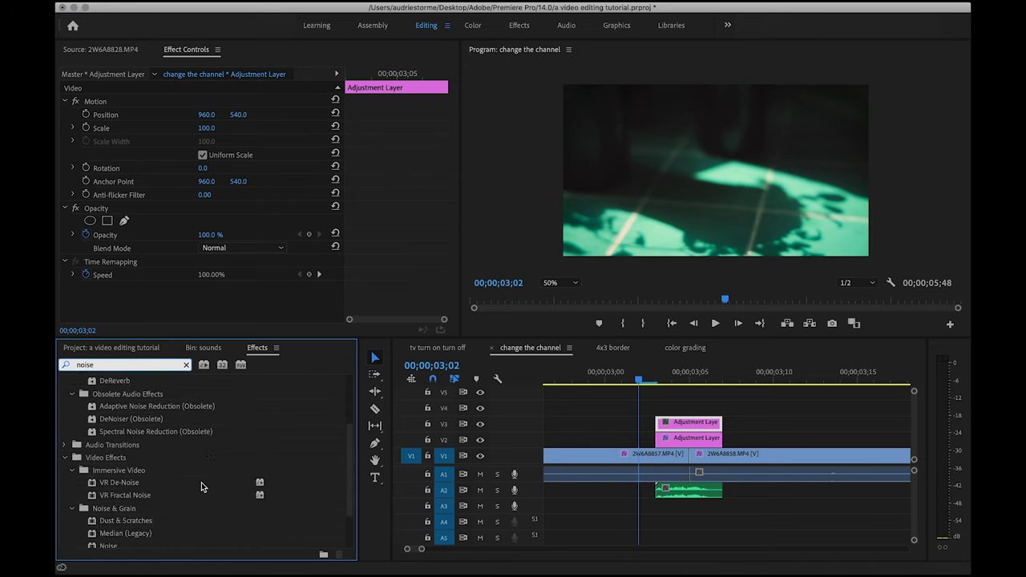
pyautogui.scroll(-4, 201, 485)
pyautogui.moveTo(110, 493); pyautogui.dragTo(167, 287)
pyautogui.click(215, 276)
pyautogui.write('100')
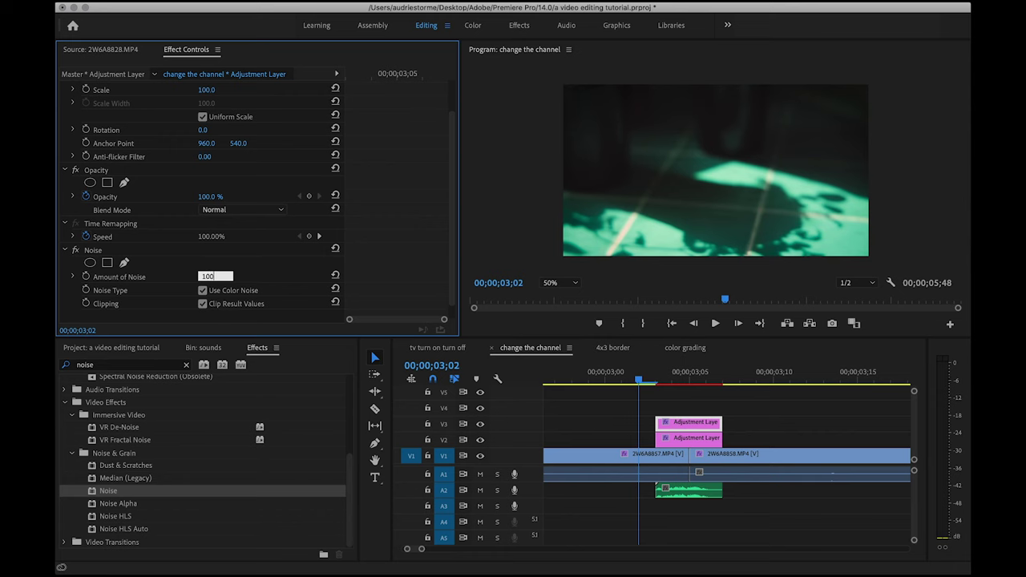
pyautogui.press('Return')
pyautogui.moveTo(644, 379)
pyautogui.mouseDown()
pyautogui.moveTo(724, 387)
pyautogui.moveTo(641, 389)
pyautogui.mouseUp()
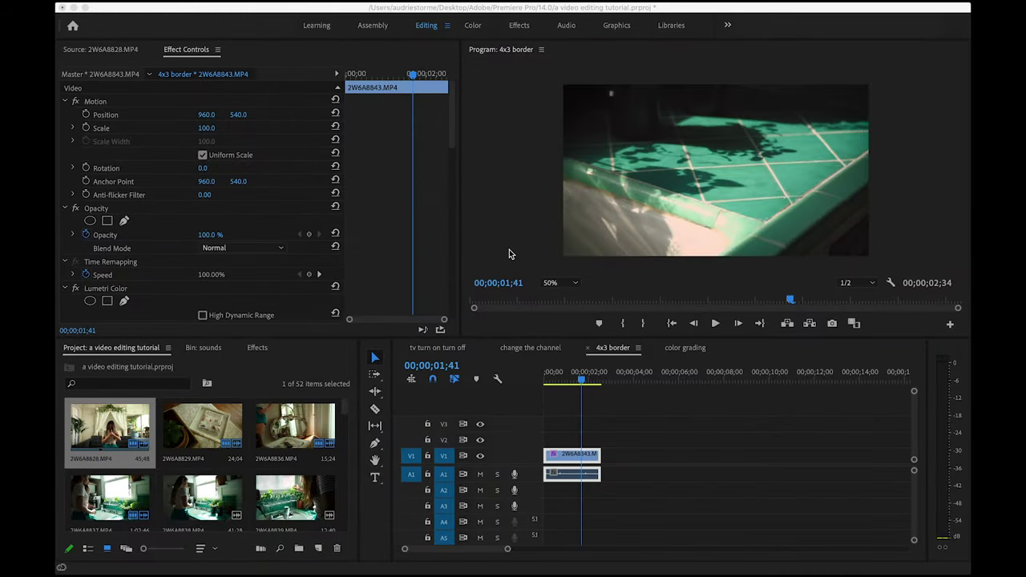
# Scrub the 4x3 border sequence, then bring up Photoshop's New Document dialog
pyautogui.moveTo(582, 379)
pyautogui.mouseDown()
pyautogui.moveTo(571, 385)
pyautogui.moveTo(585, 384)
pyautogui.mouseUp()
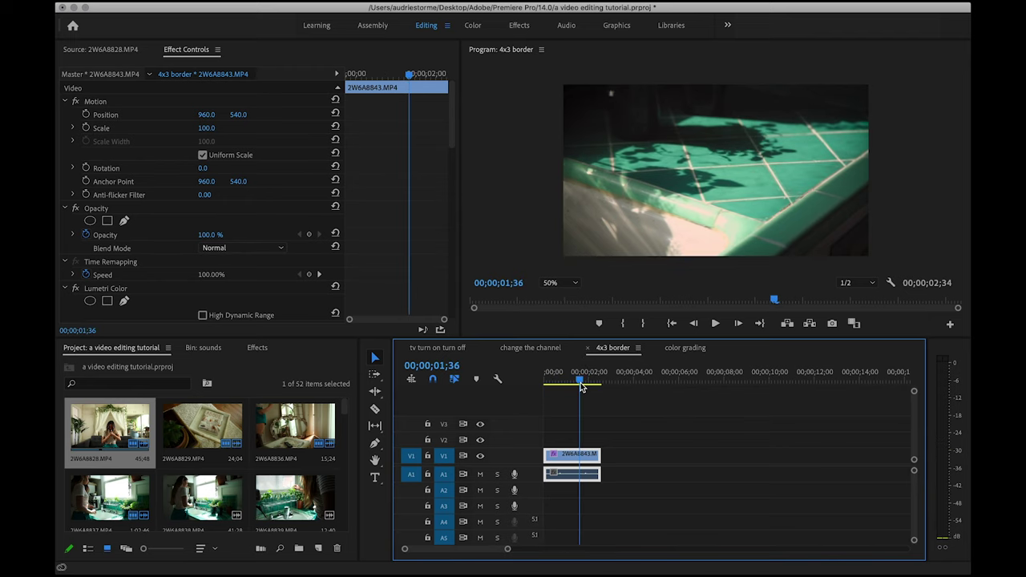
pyautogui.click(960, 485)
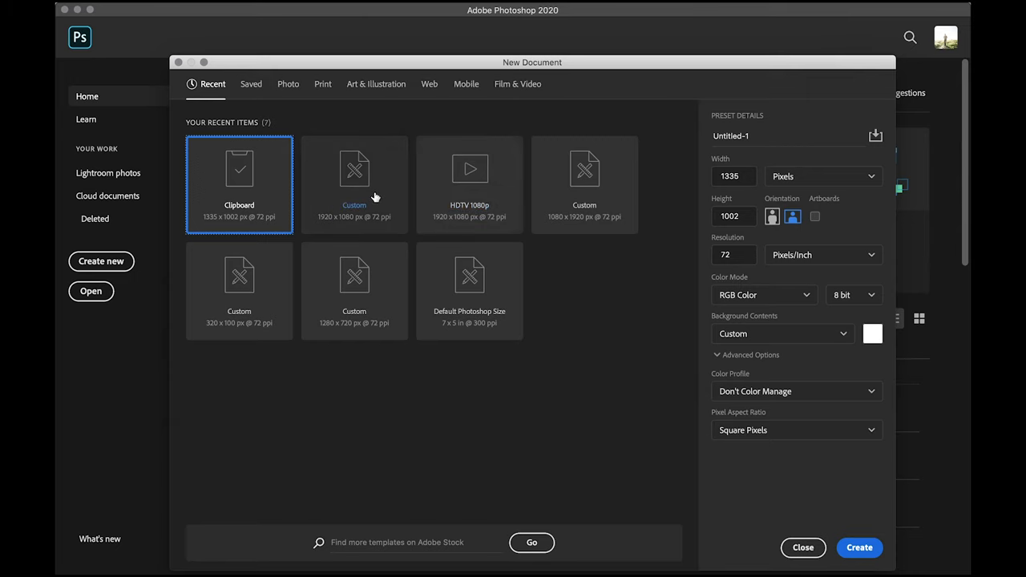
# Create an HDTV 1080p document named 'vintage 4x3' with Black background contents
pyautogui.click(448, 221)
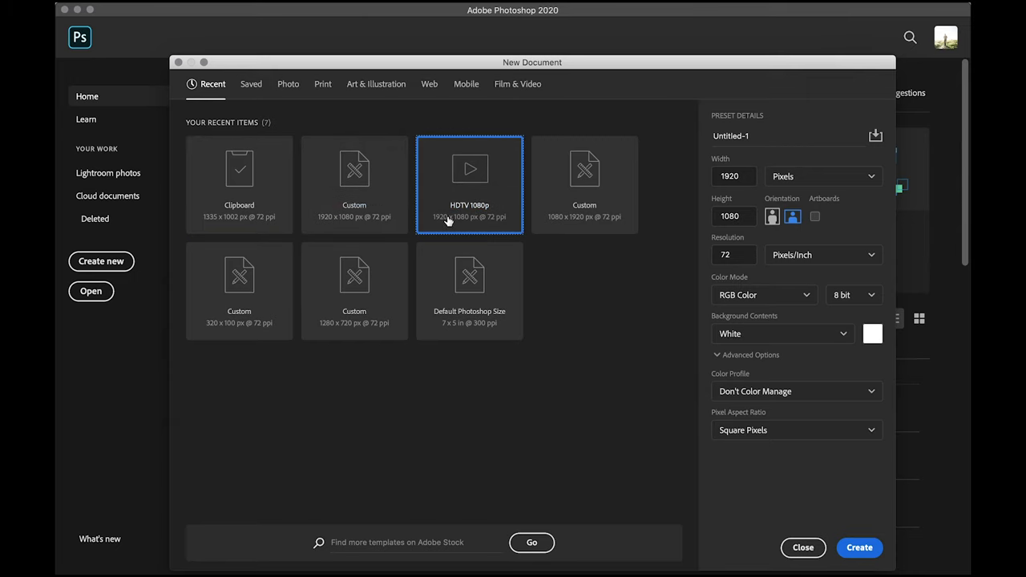
pyautogui.doubleClick(804, 138)
pyautogui.tripleClick(804, 138)
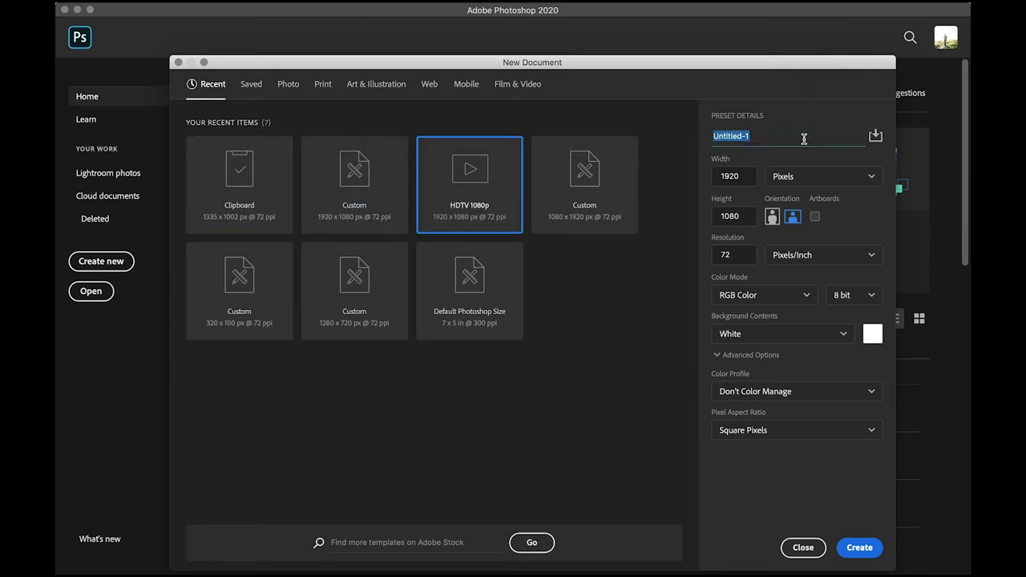
pyautogui.write('vintage 4x3')
pyautogui.click(810, 334)
pyautogui.click(795, 383)
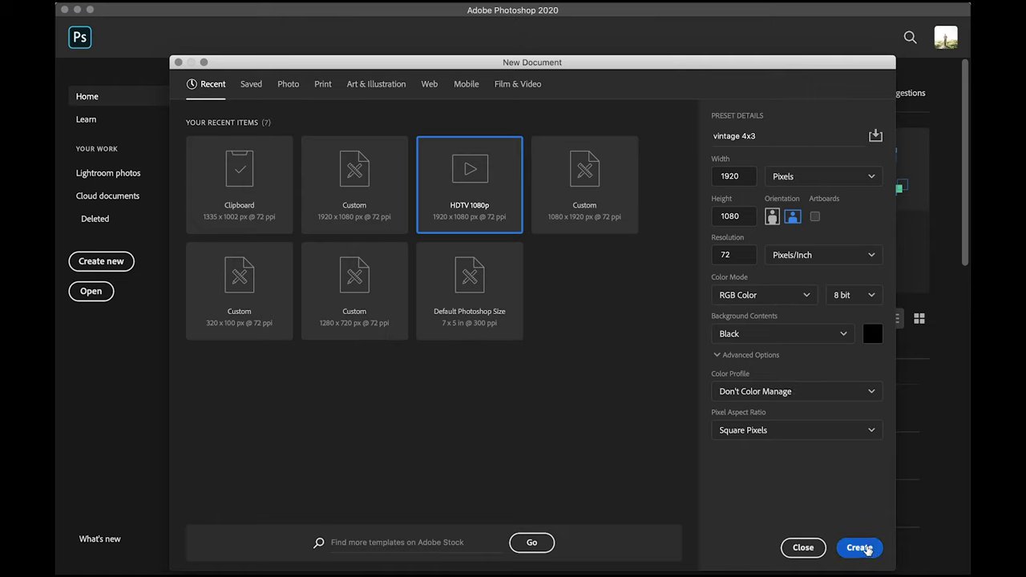
pyautogui.click(860, 548)
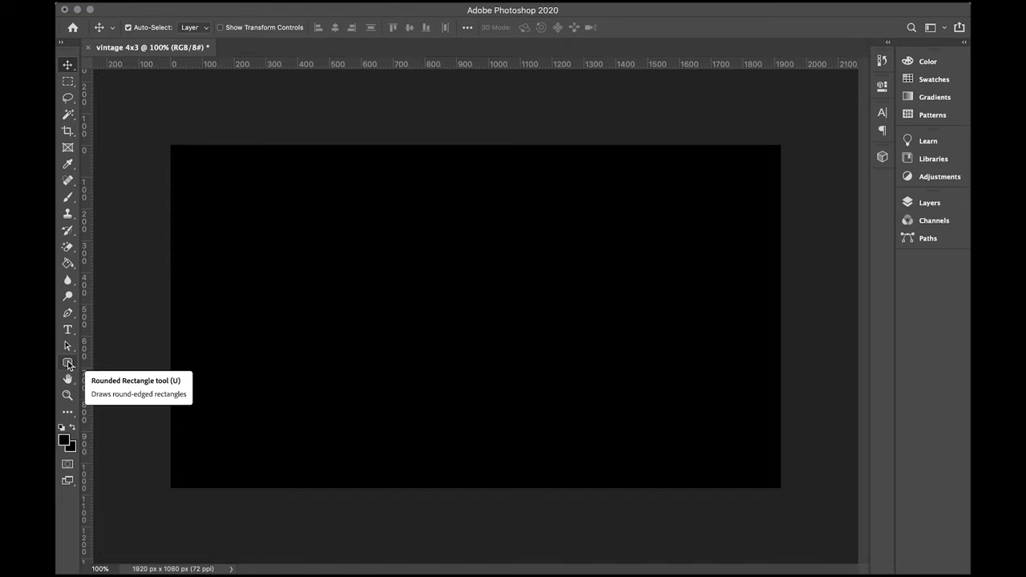
# Draw a white rounded rectangle sized 1440 × 1080 px
pyautogui.click(68, 363)
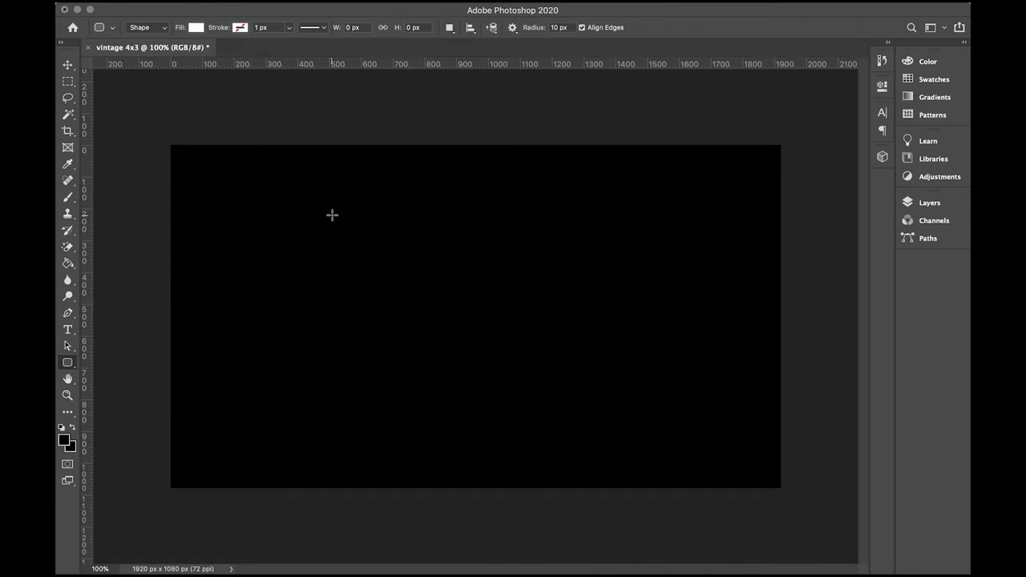
pyautogui.moveTo(331, 213); pyautogui.dragTo(639, 435)
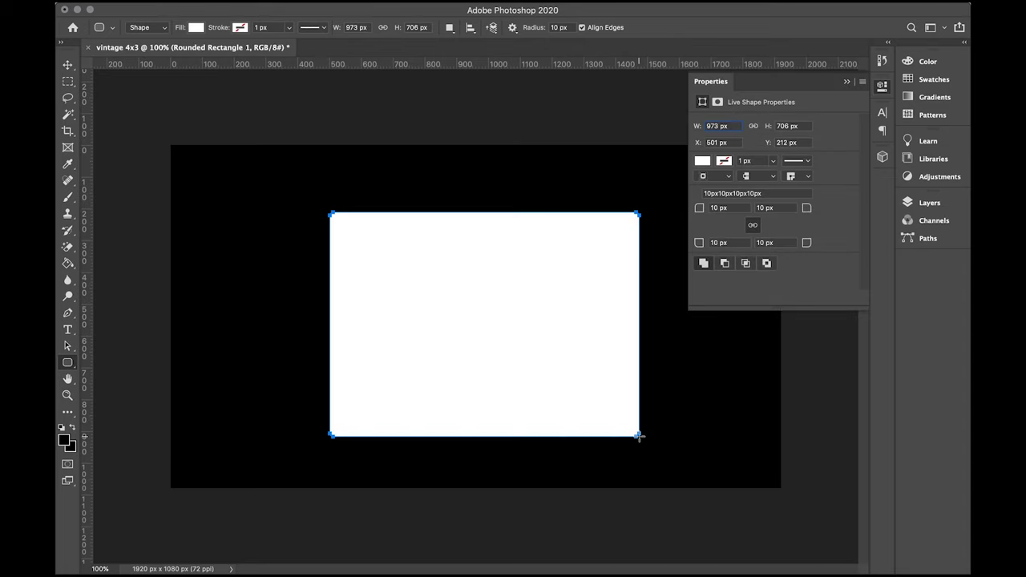
pyautogui.doubleClick(711, 126)
pyautogui.write('14')
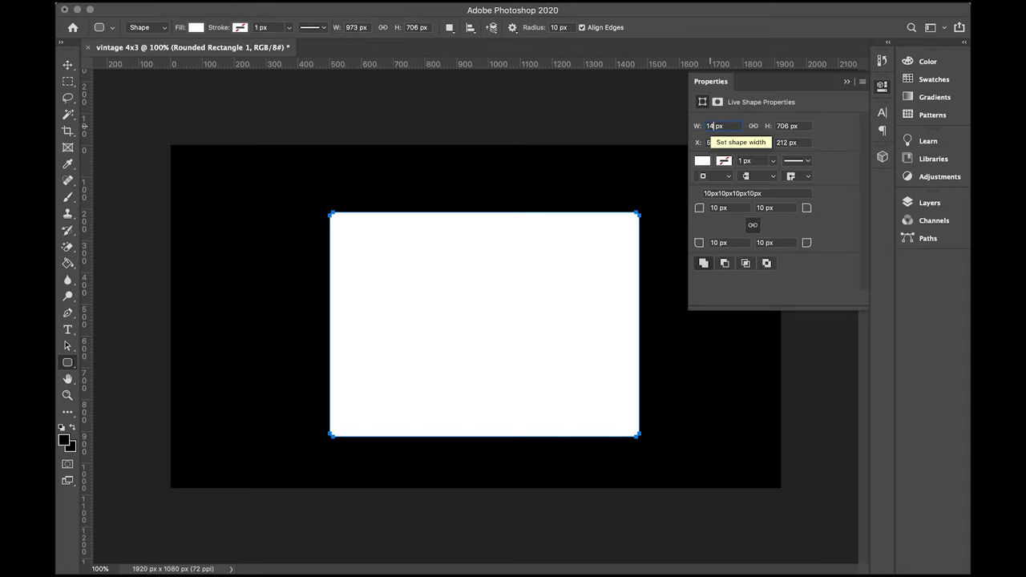
pyautogui.write('40')
pyautogui.doubleClick(779, 126)
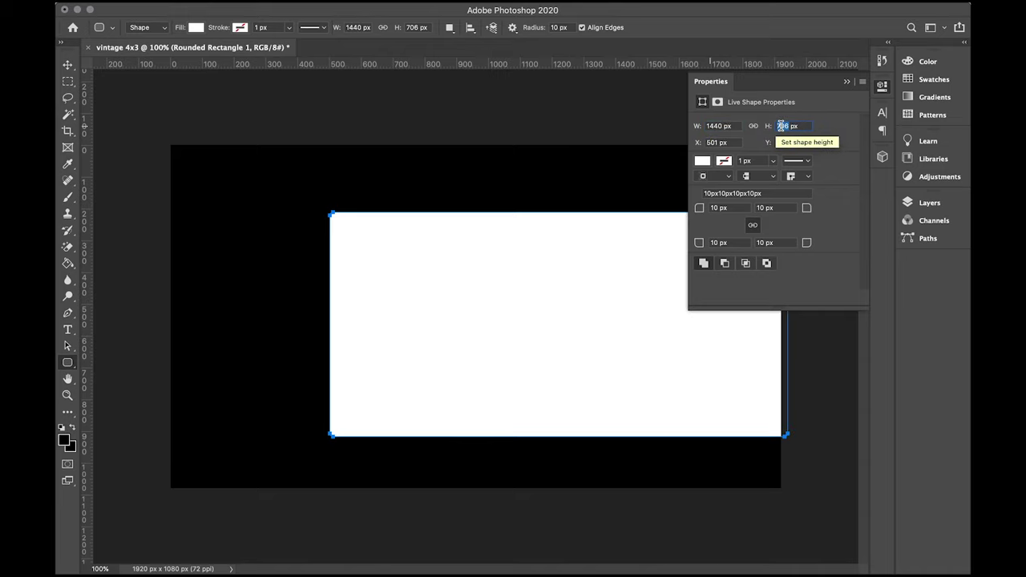
pyautogui.write('1080')
pyautogui.press('Return')
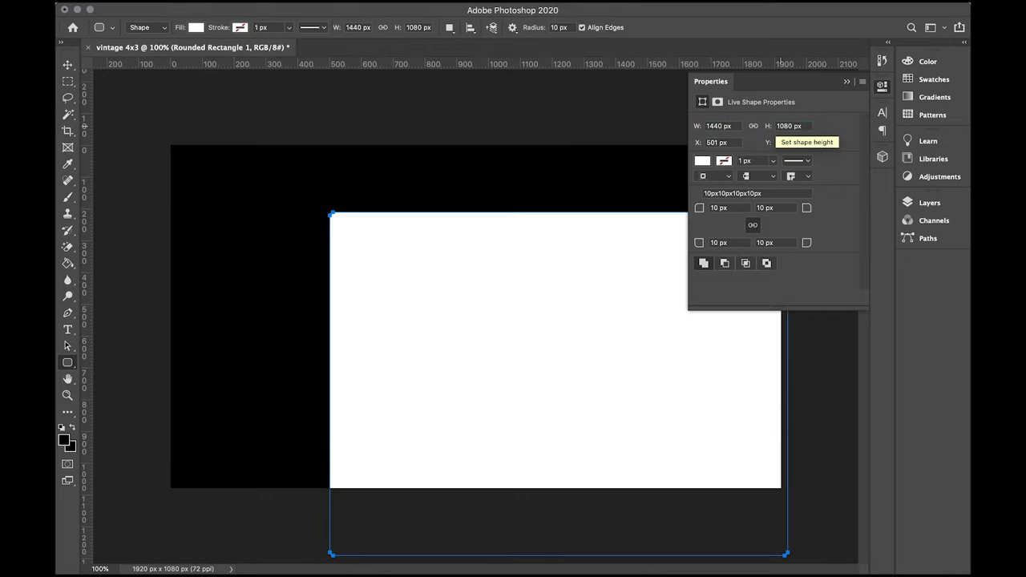
pyautogui.click(846, 81)
# Move the rectangle to the canvas centre and scale it down to about 1334 × 1001 px
pyautogui.press('v')
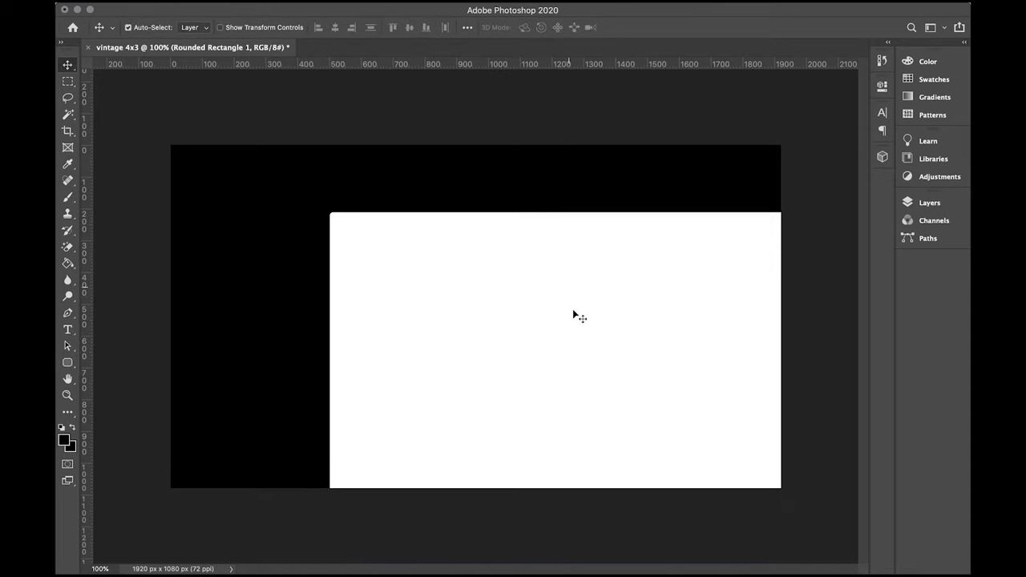
pyautogui.moveTo(573, 313); pyautogui.dragTo(492, 262)
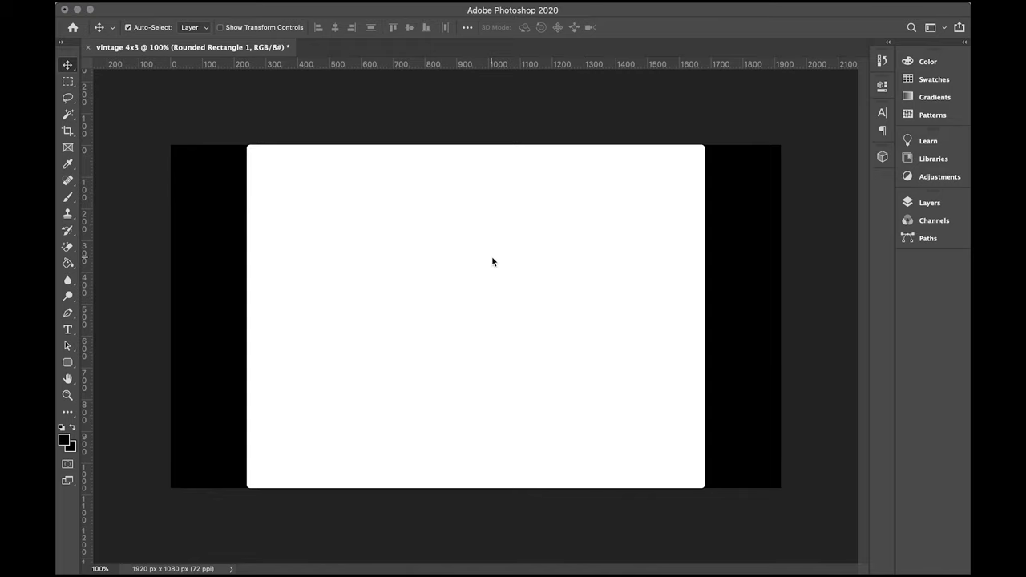
pyautogui.press('super+t')
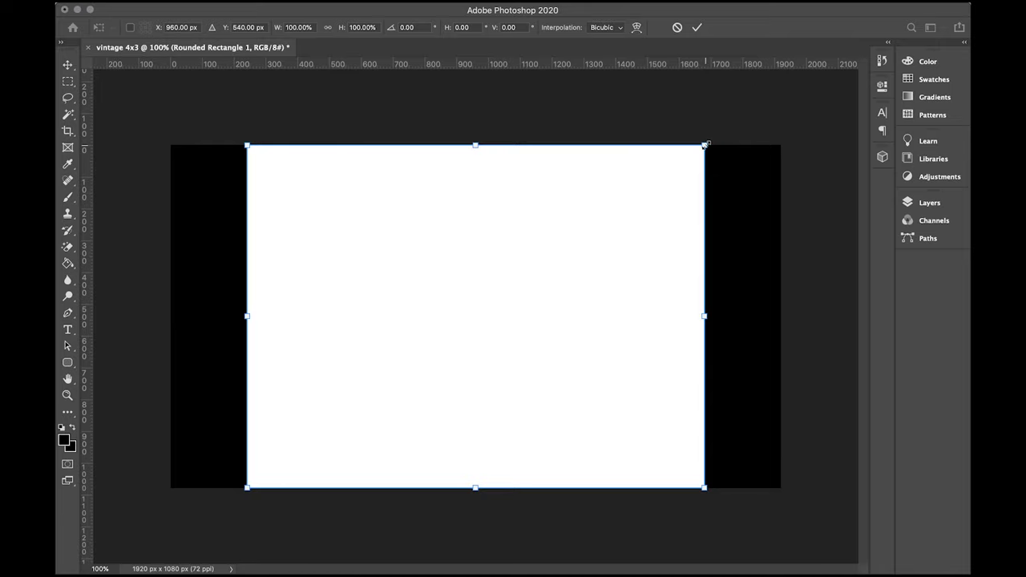
pyautogui.moveTo(704, 144); pyautogui.dragTo(690, 158)
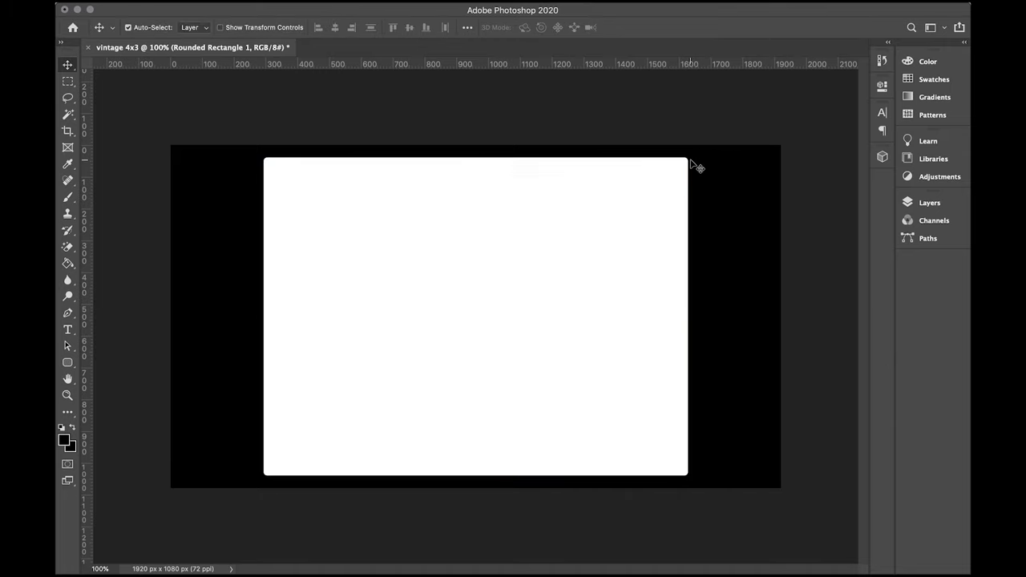
# Unlock the Background layer and merge it with Rounded Rectangle 1
pyautogui.click(930, 203)
pyautogui.click(871, 290)
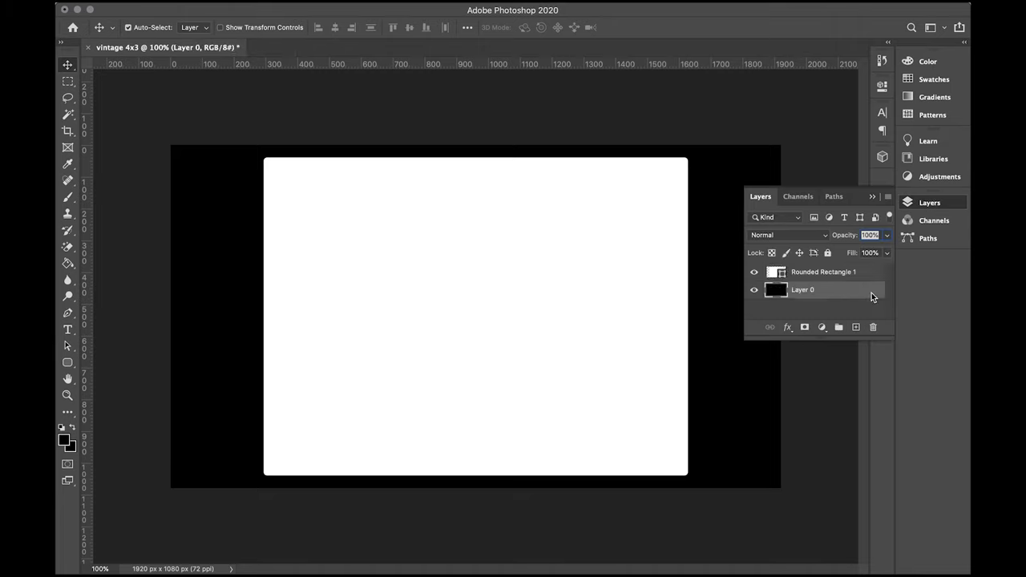
pyautogui.keyDown('shift'); pyautogui.click(839, 275); pyautogui.keyUp('shift')
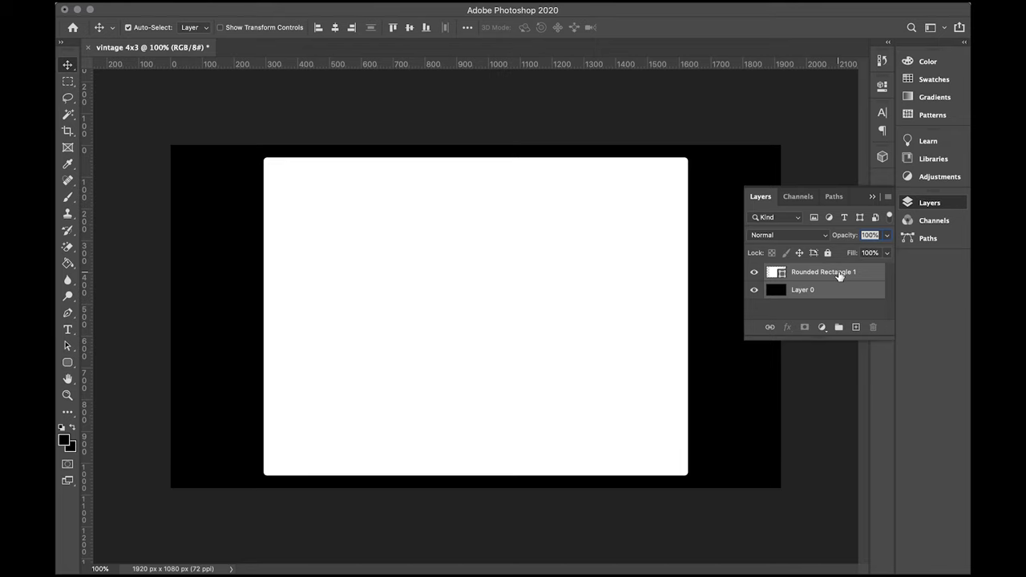
pyautogui.rightClick(839, 272)
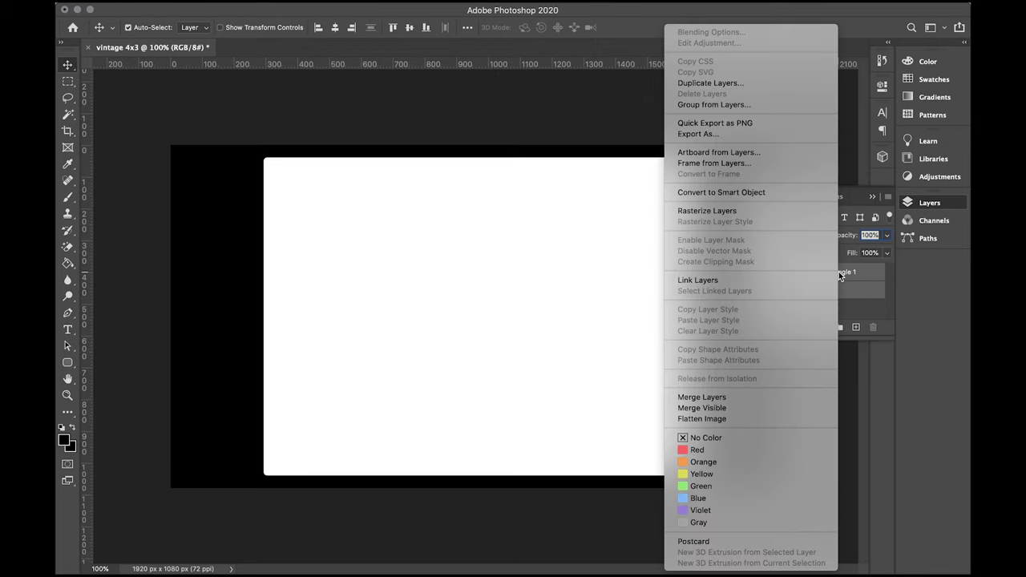
pyautogui.click(732, 398)
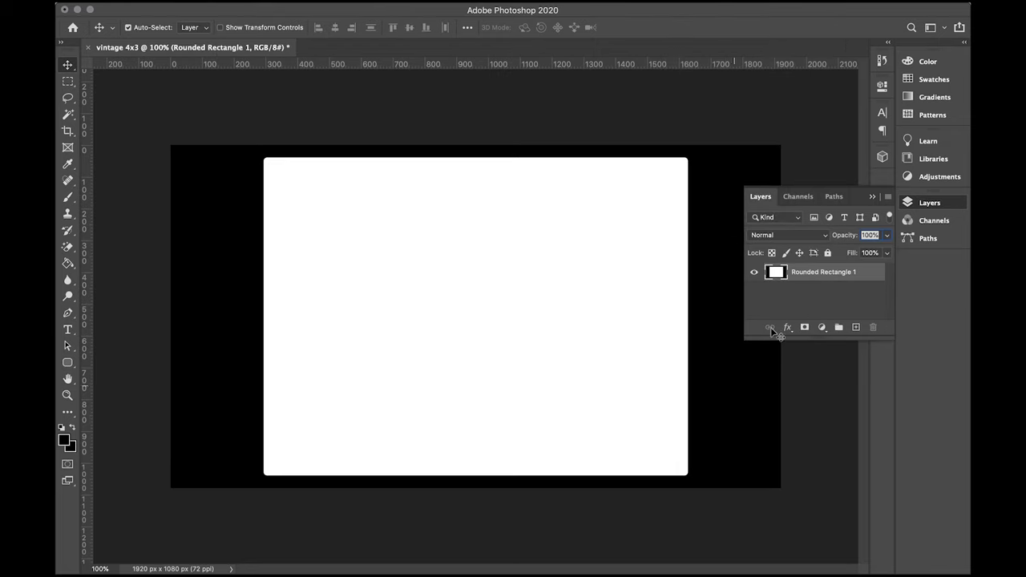
pyautogui.click(873, 197)
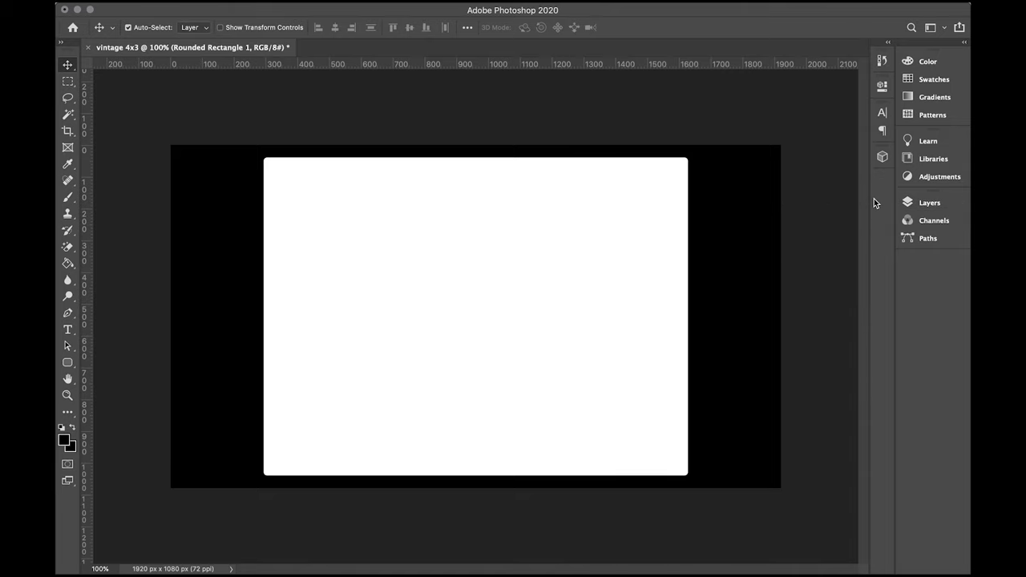
# Magic Wand select the white rounded rectangle and cut it out
pyautogui.click(67, 116)
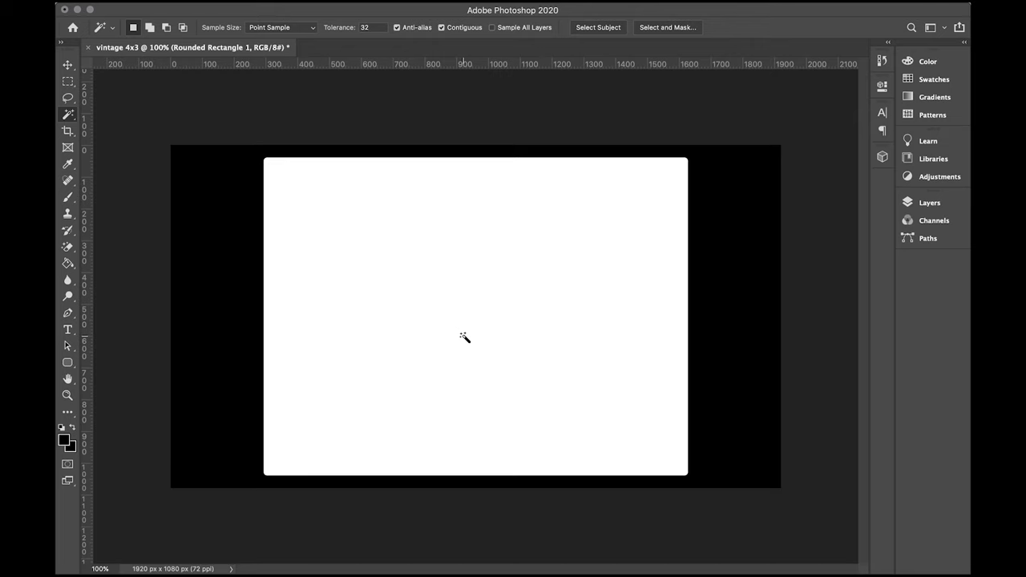
pyautogui.click(463, 336)
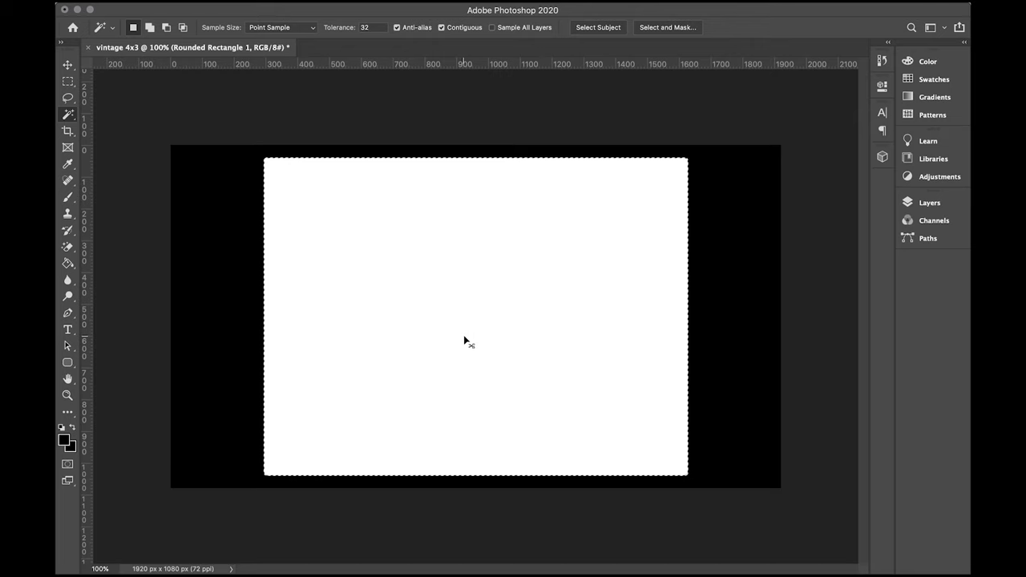
pyautogui.click(185, 8)
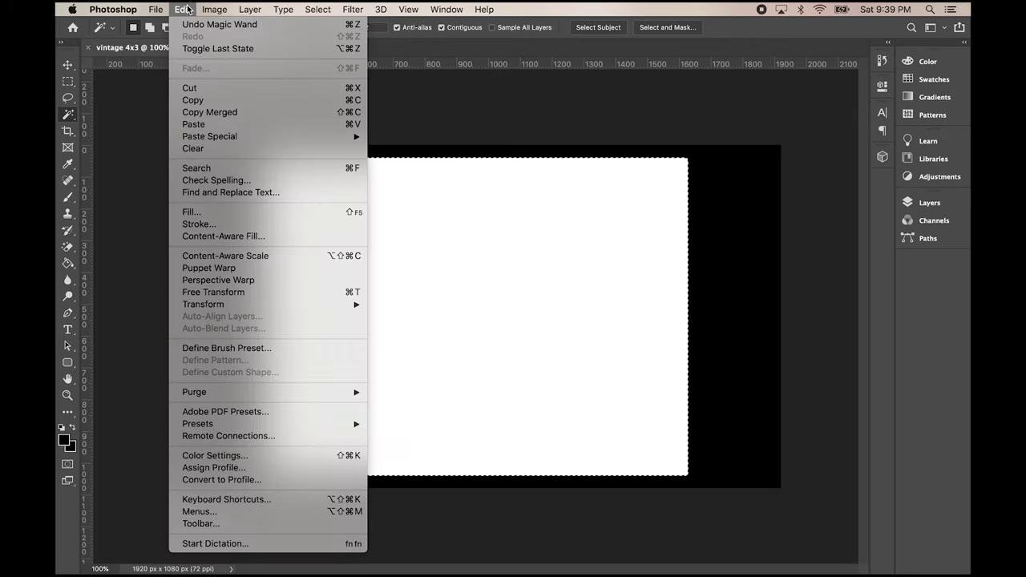
pyautogui.click(241, 94)
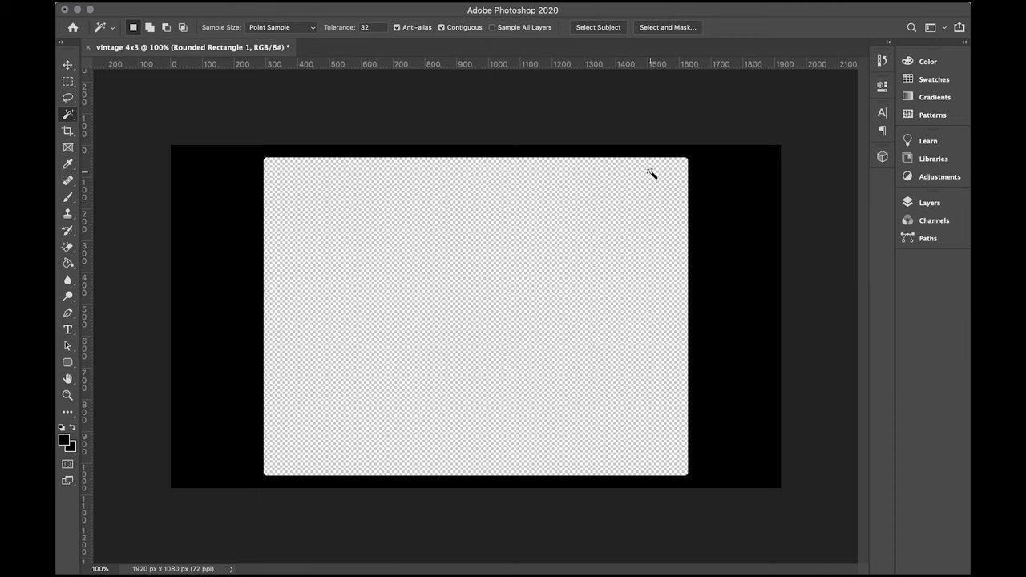
# Apply a Gaussian Blur with a 5.0-pixel radius to the border
pyautogui.click(352, 9)
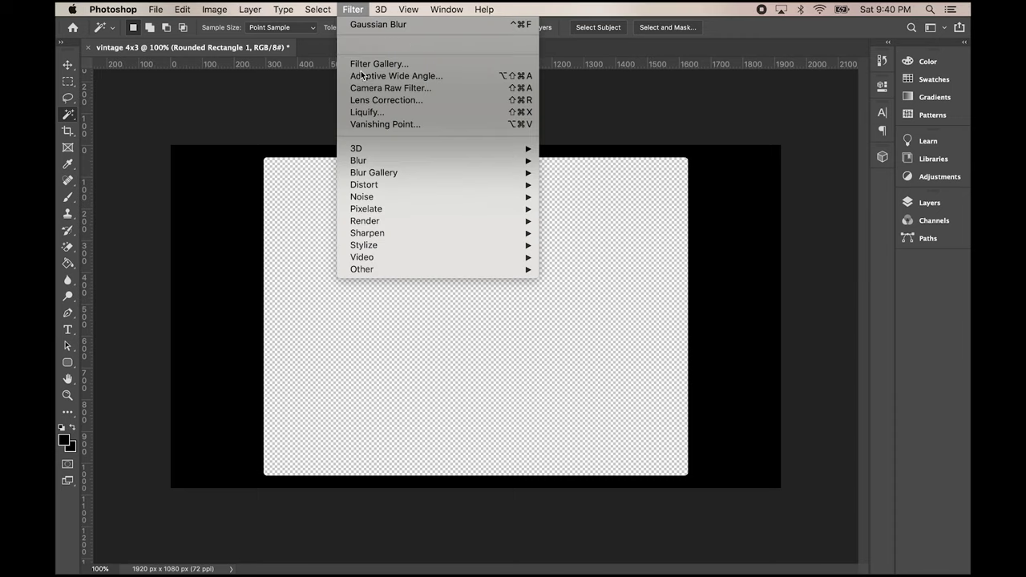
pyautogui.moveTo(363, 162)
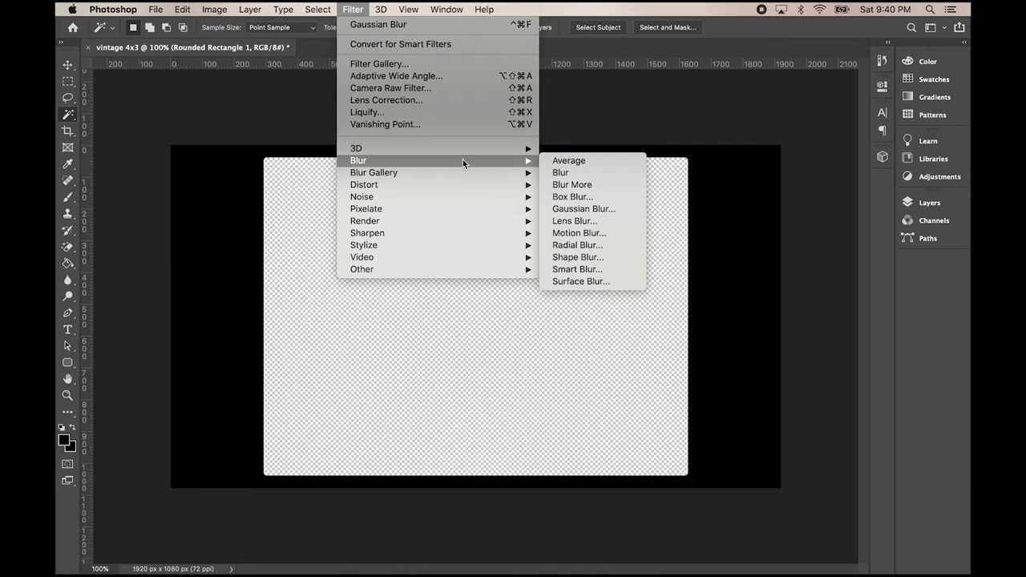
pyautogui.click(583, 209)
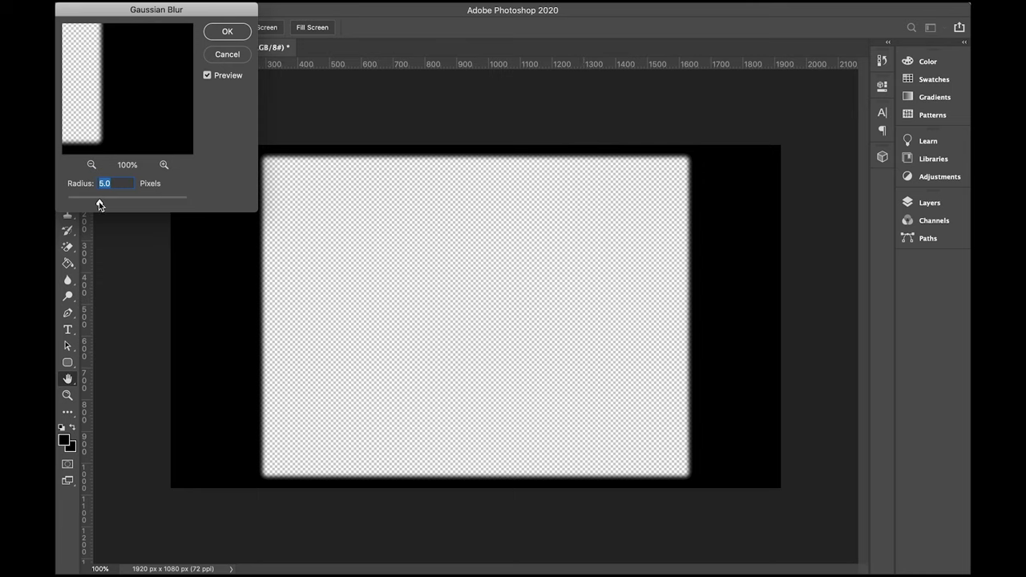
pyautogui.moveTo(100, 206); pyautogui.dragTo(125, 205)
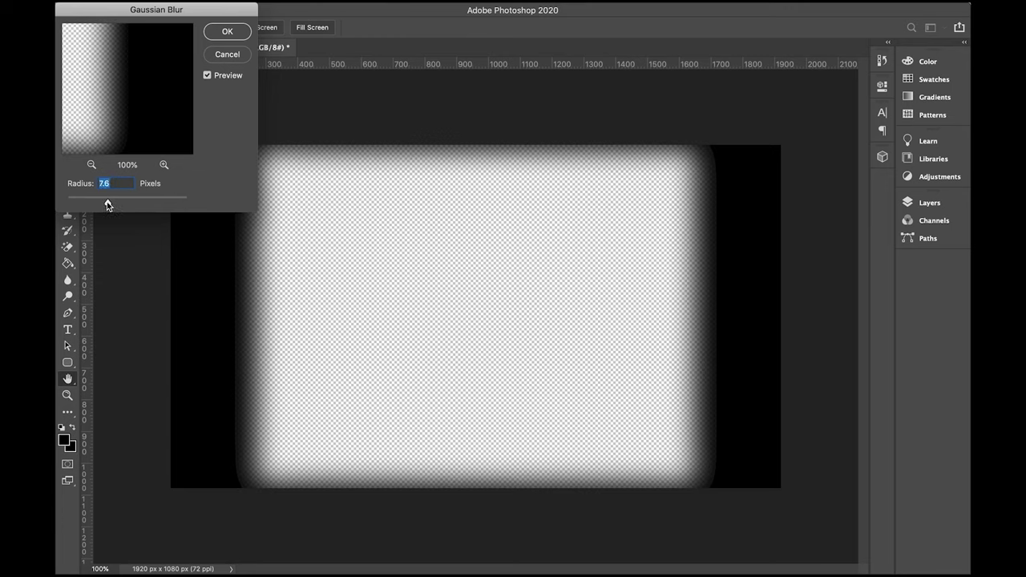
pyautogui.moveTo(101, 199); pyautogui.dragTo(99, 200)
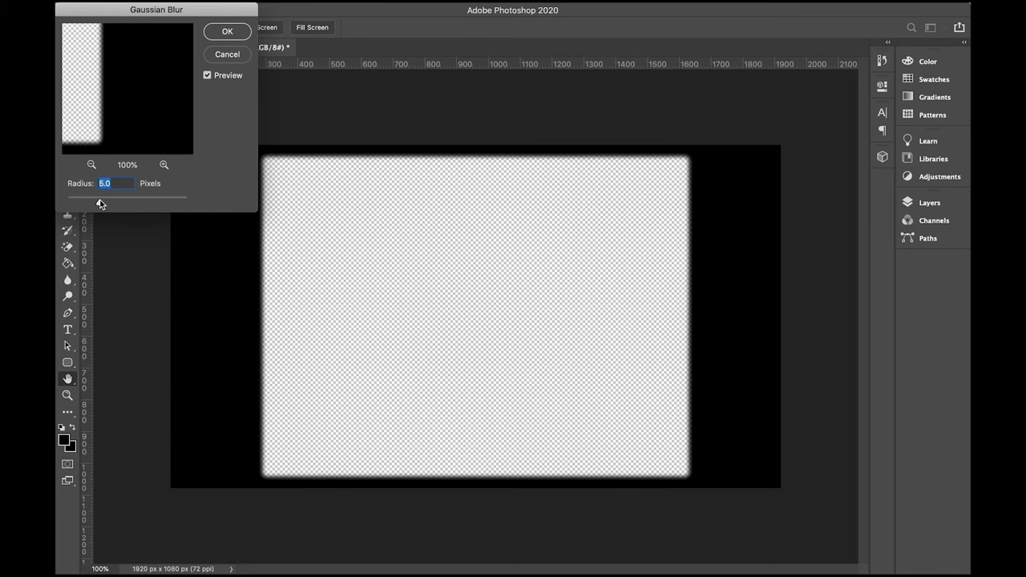
pyautogui.click(227, 31)
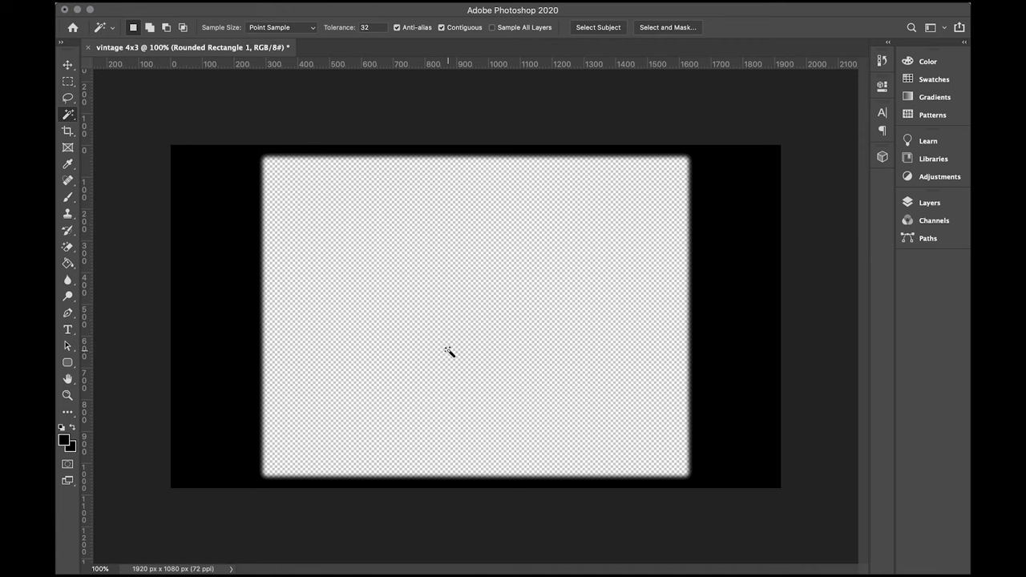
# Quick Export the border as 'vintage 4x3.png' to the Desktop
pyautogui.moveTo(145, 8)
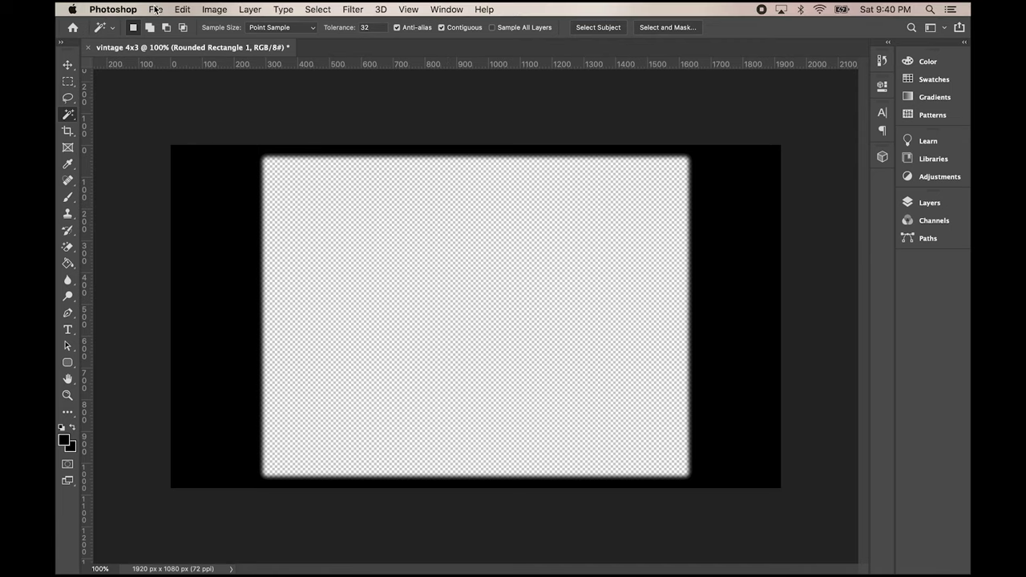
pyautogui.click(155, 10)
pyautogui.moveTo(322, 186)
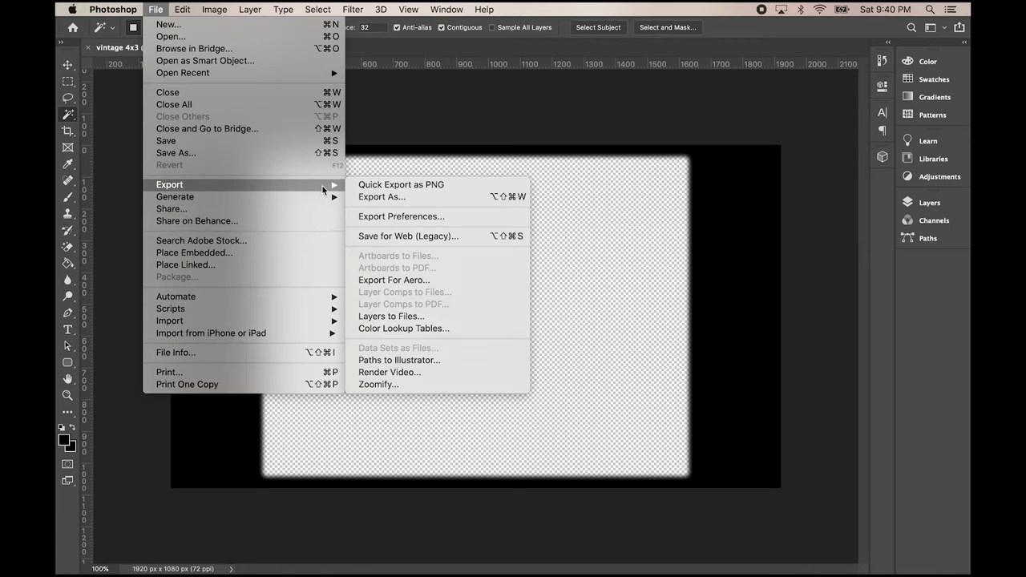
pyautogui.click(400, 186)
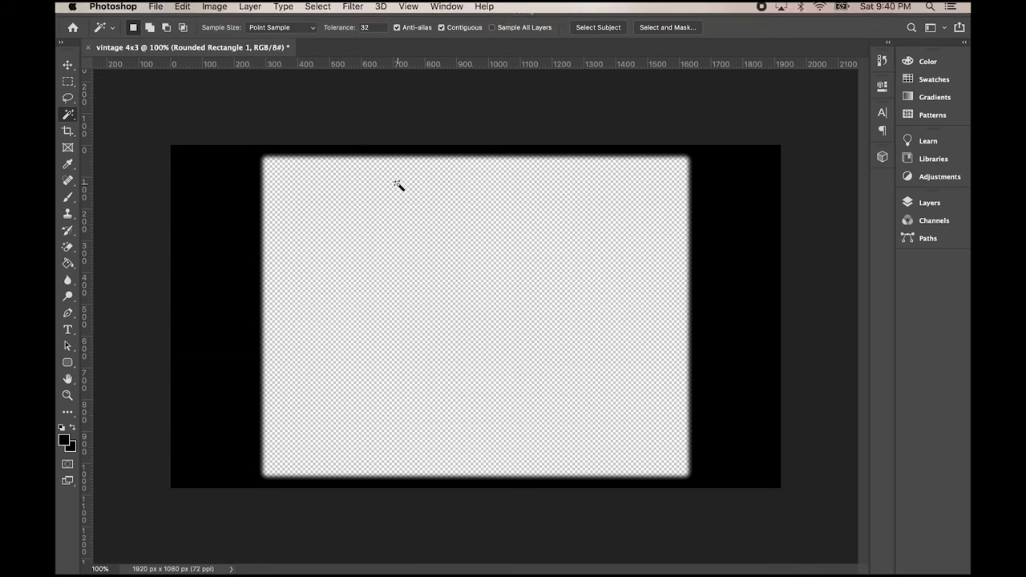
pyautogui.click(282, 210)
pyautogui.click(745, 383)
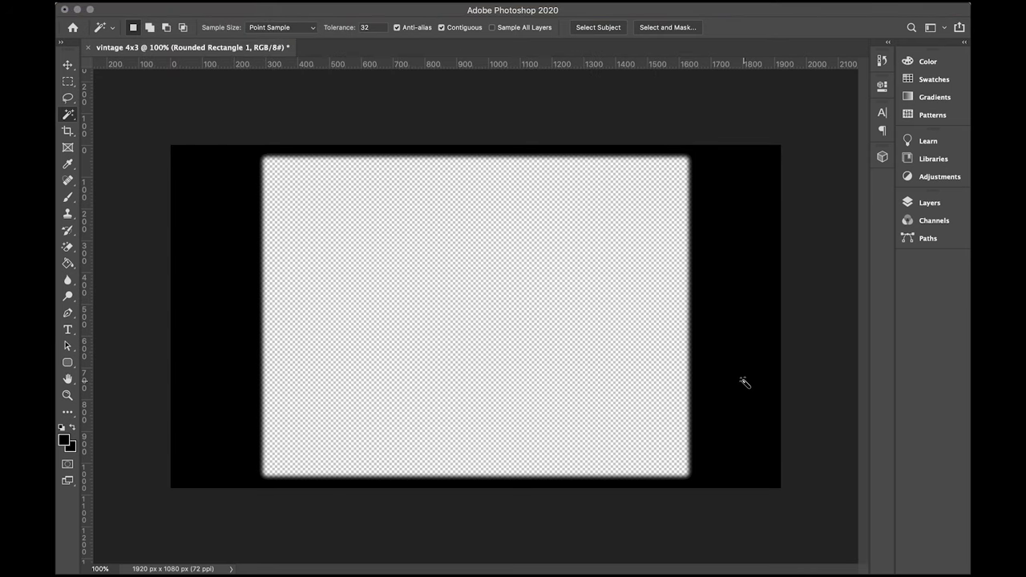
pyautogui.click(1012, 80)
# Import vintage 4x3.png from the Desktop folder into the Project panel
pyautogui.click(1012, 34)
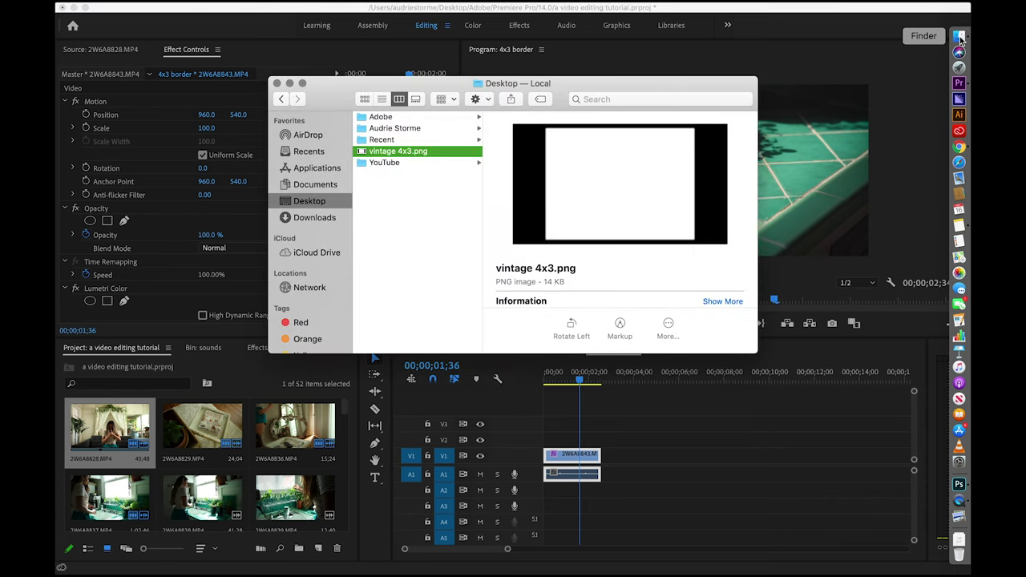
pyautogui.moveTo(408, 154); pyautogui.dragTo(536, 441)
pyautogui.click(277, 84)
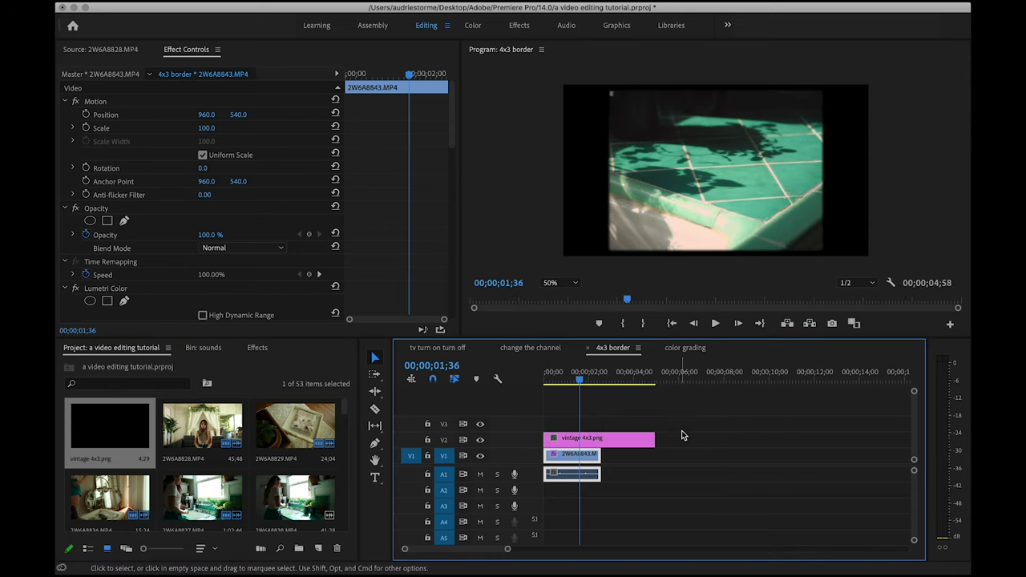
# Trim the vintage 4x3 border on V2 to end with the video, then check and test its position
pyautogui.moveTo(644, 441); pyautogui.dragTo(601, 441)
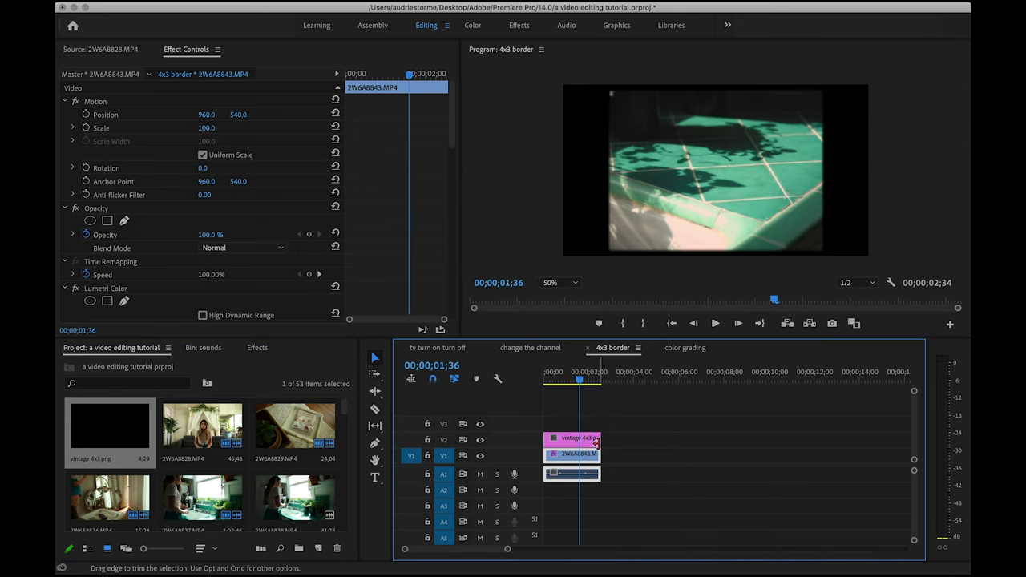
pyautogui.click(480, 440)
pyautogui.click(480, 440)
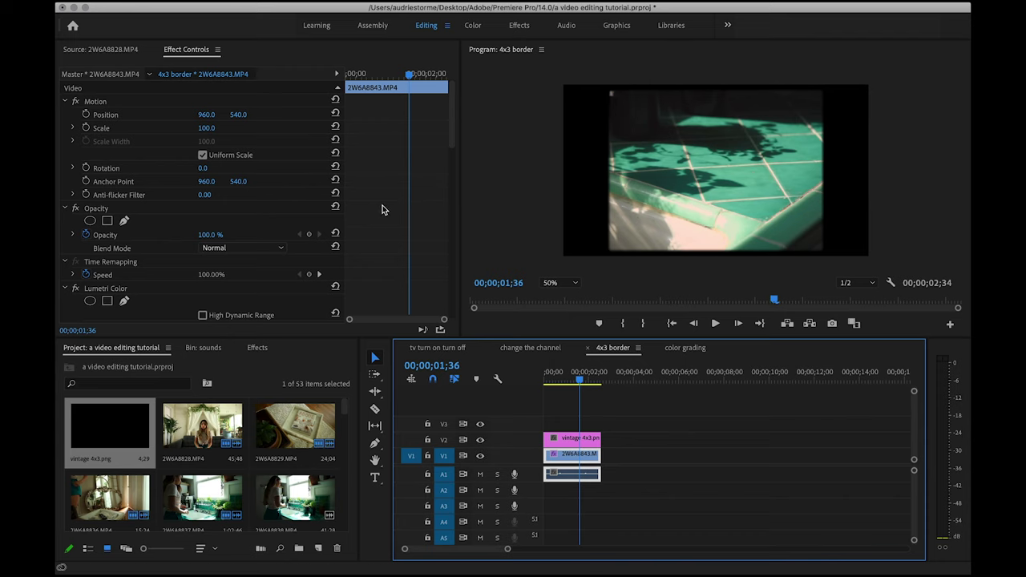
pyautogui.click(182, 103)
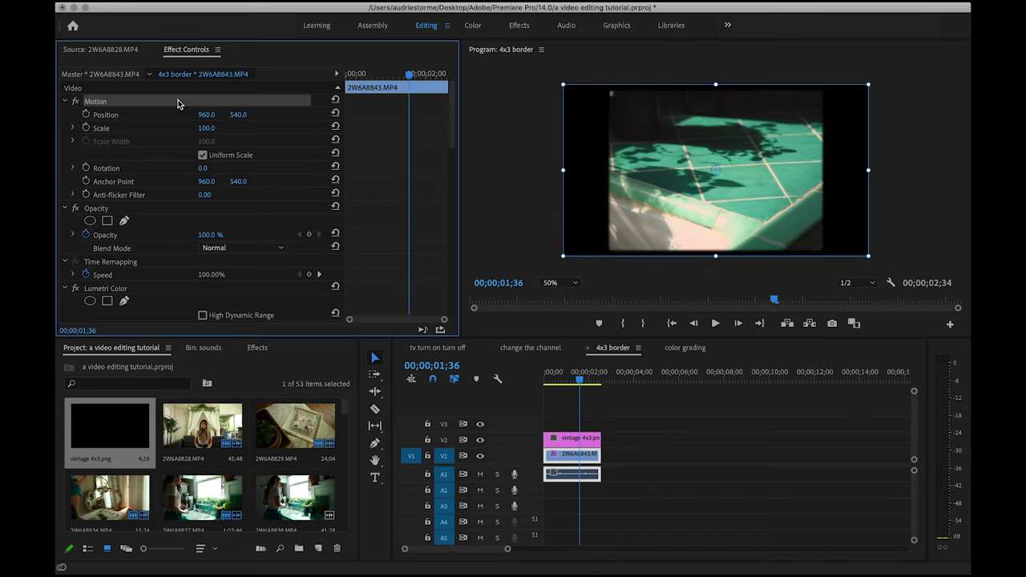
pyautogui.moveTo(207, 117); pyautogui.dragTo(123, 116)
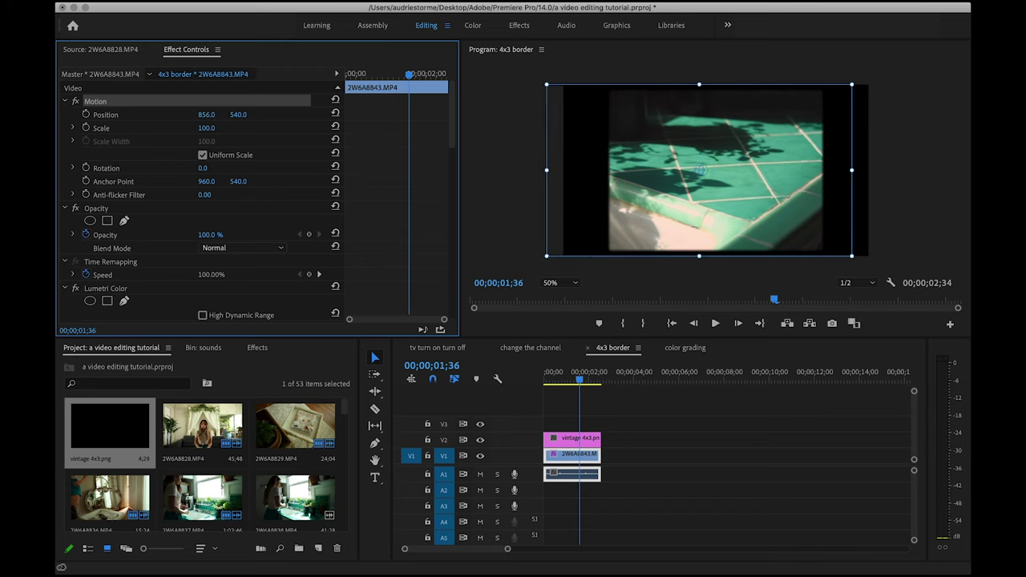
pyautogui.click(596, 429)
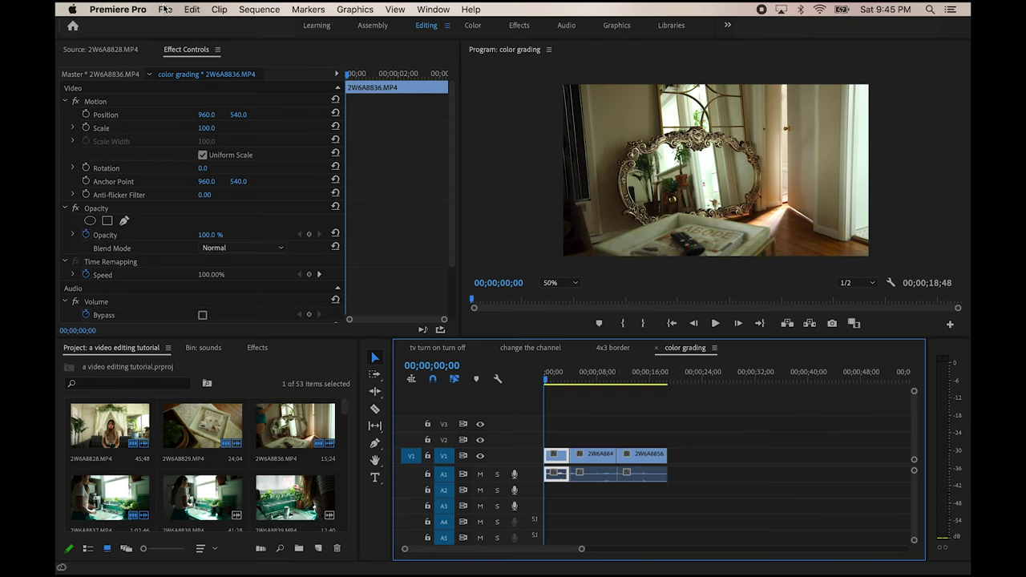
# Place an Adjustment Layer on V2 and extend it to the end of the clips
pyautogui.click(118, 350)
pyautogui.scroll(-10, 140, 493)
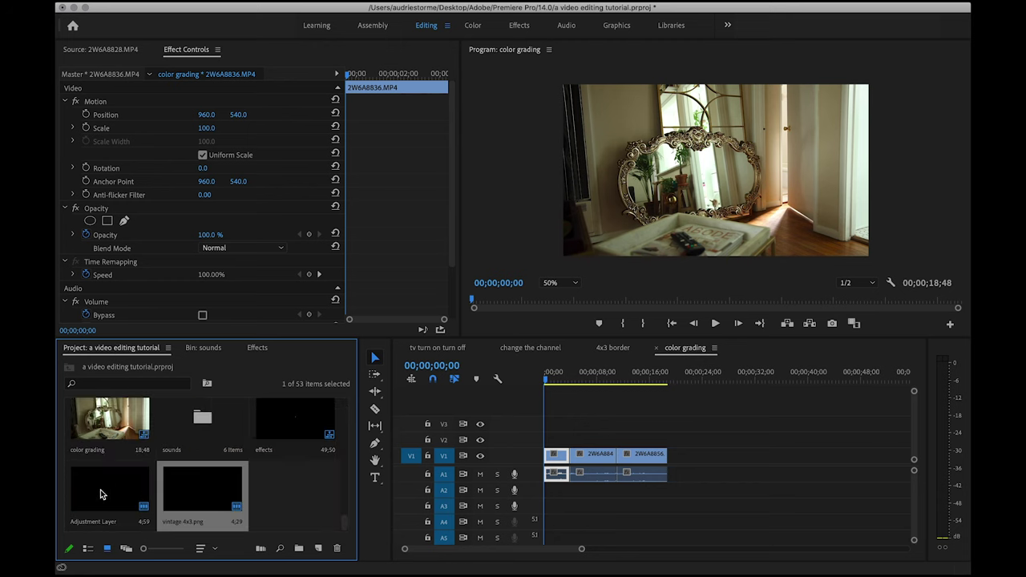
pyautogui.moveTo(100, 494); pyautogui.dragTo(666, 433)
pyautogui.click(562, 375)
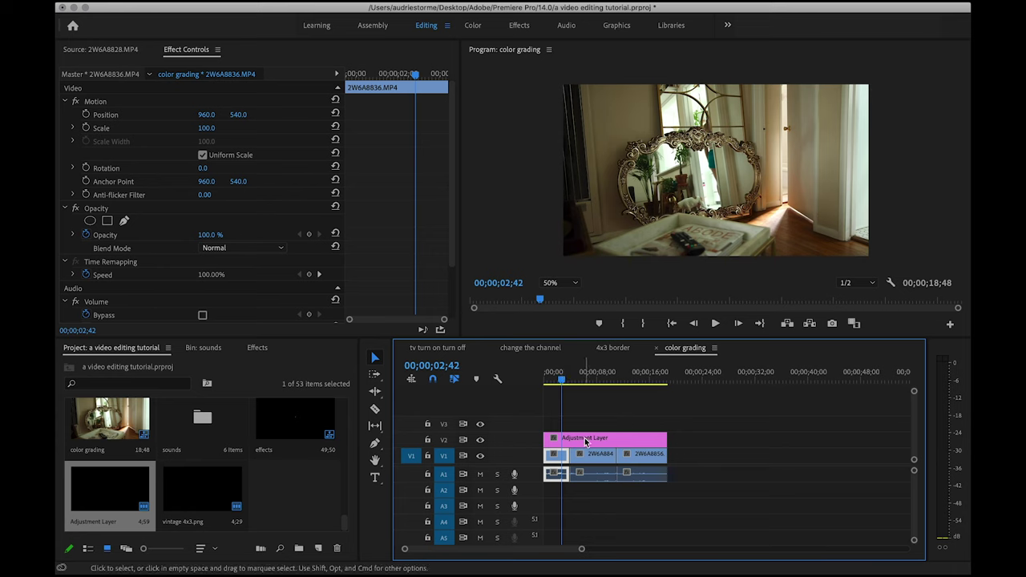
# Apply the Lumetri Color effect to the Adjustment Layer
pyautogui.click(562, 440)
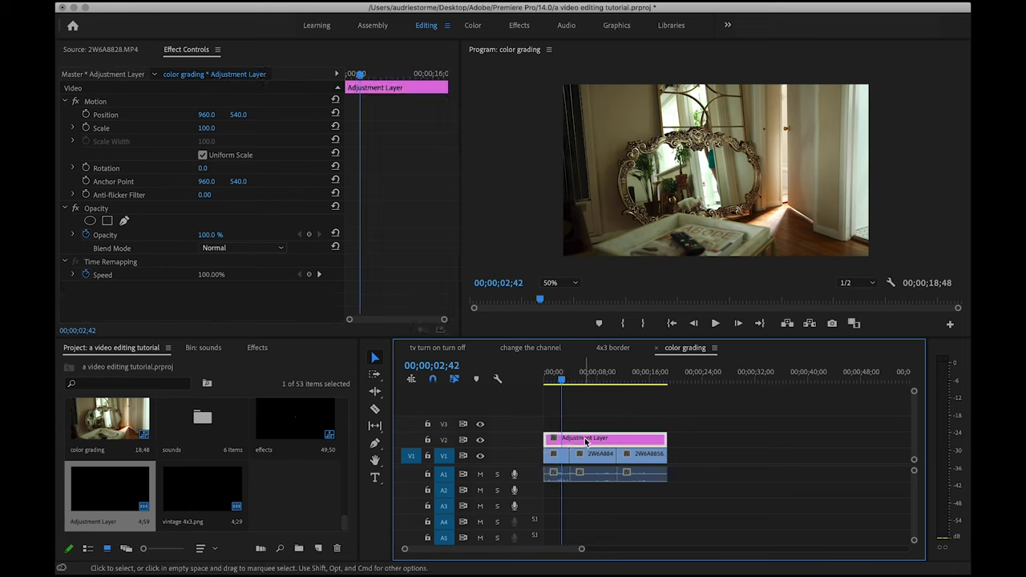
pyautogui.click(255, 348)
pyautogui.click(147, 364)
pyautogui.write('lumetri color')
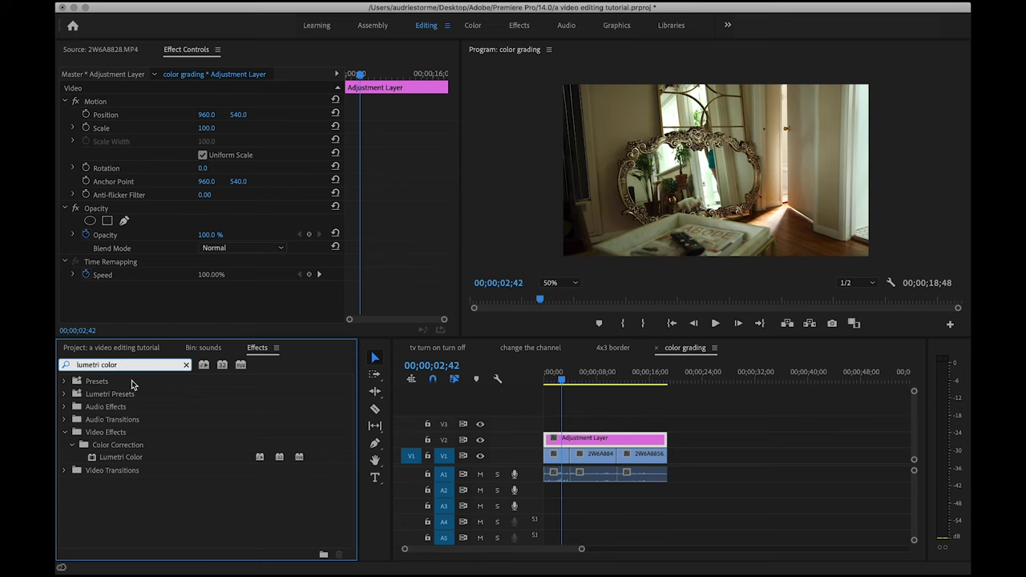
pyautogui.doubleClick(137, 459)
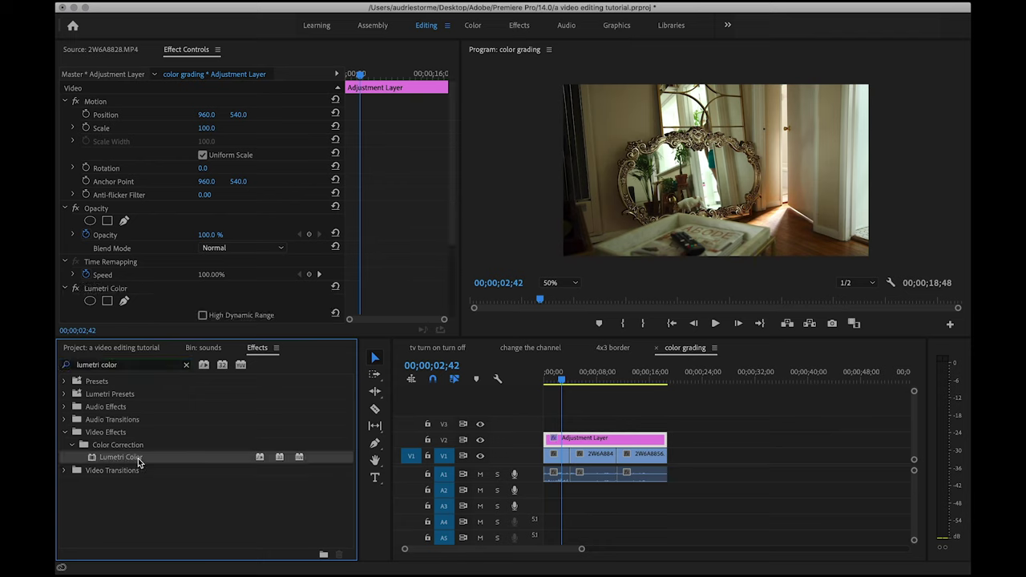
pyautogui.click(581, 442)
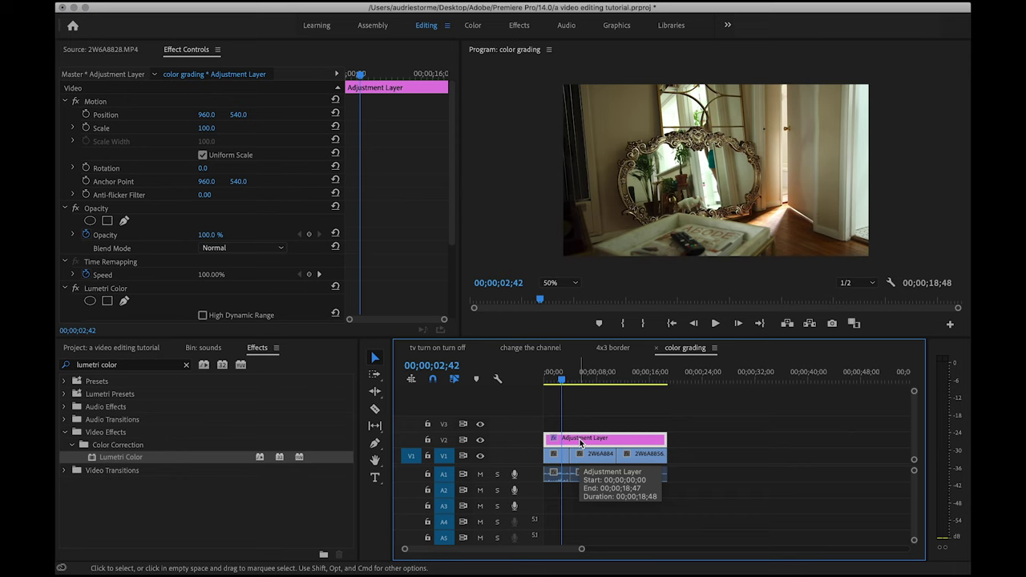
# In Lumetri Color's Basic Correction, set Whites to -25
pyautogui.scroll(-5, 279, 307)
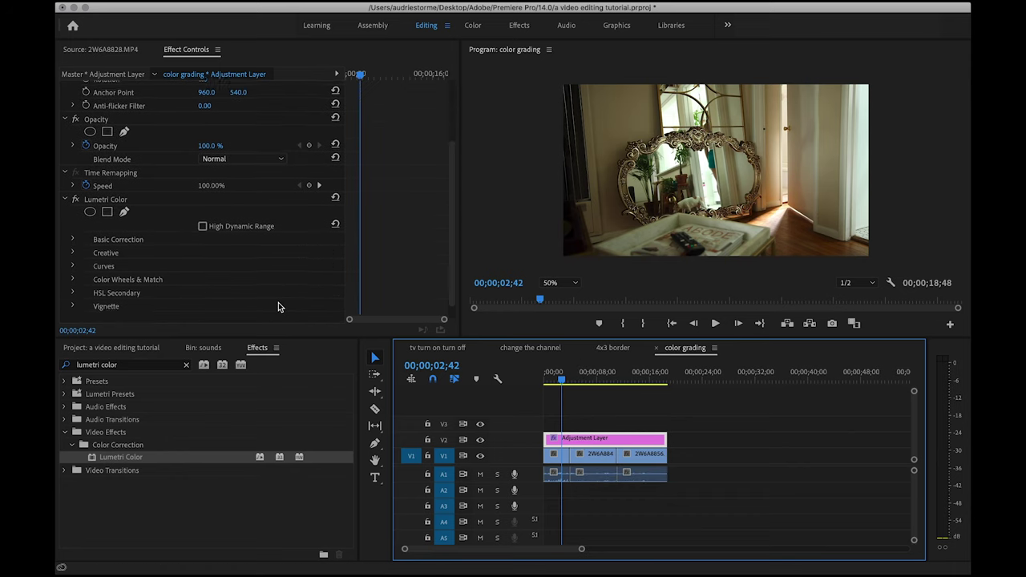
pyautogui.scroll(-1, 279, 307)
pyautogui.click(72, 223)
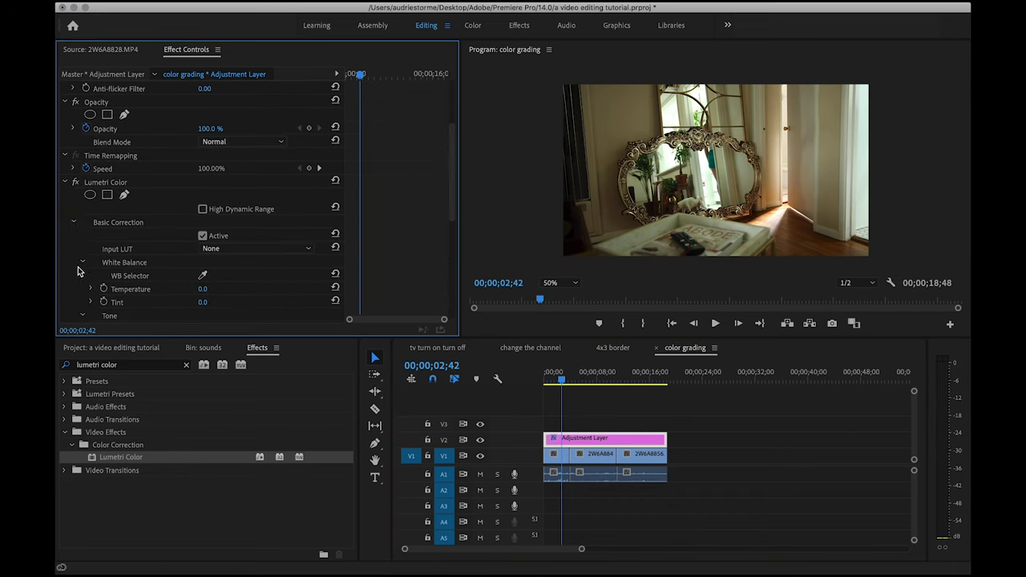
pyautogui.scroll(-5, 78, 271)
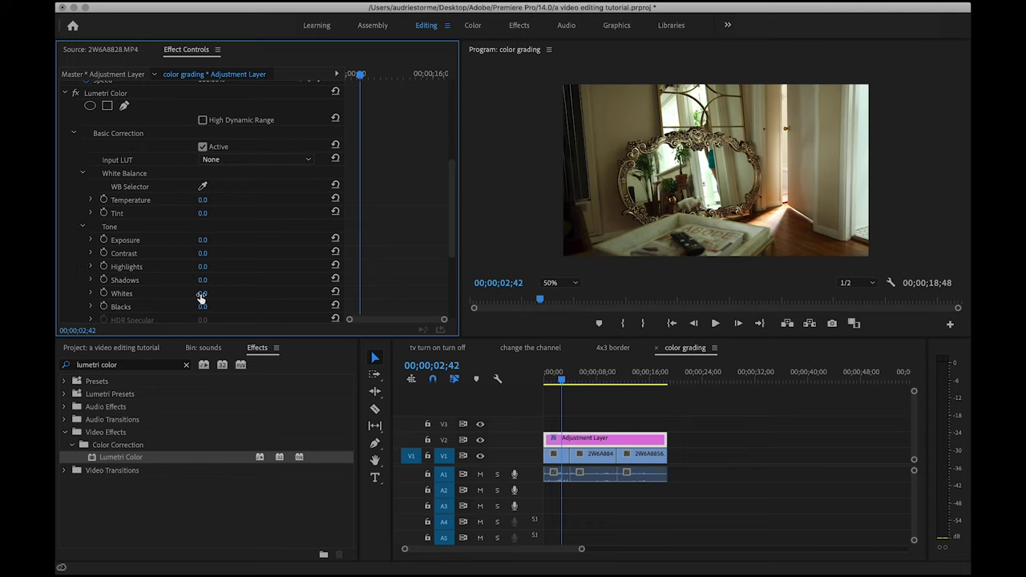
pyautogui.click(202, 295)
pyautogui.write('-25')
pyautogui.press('Return')
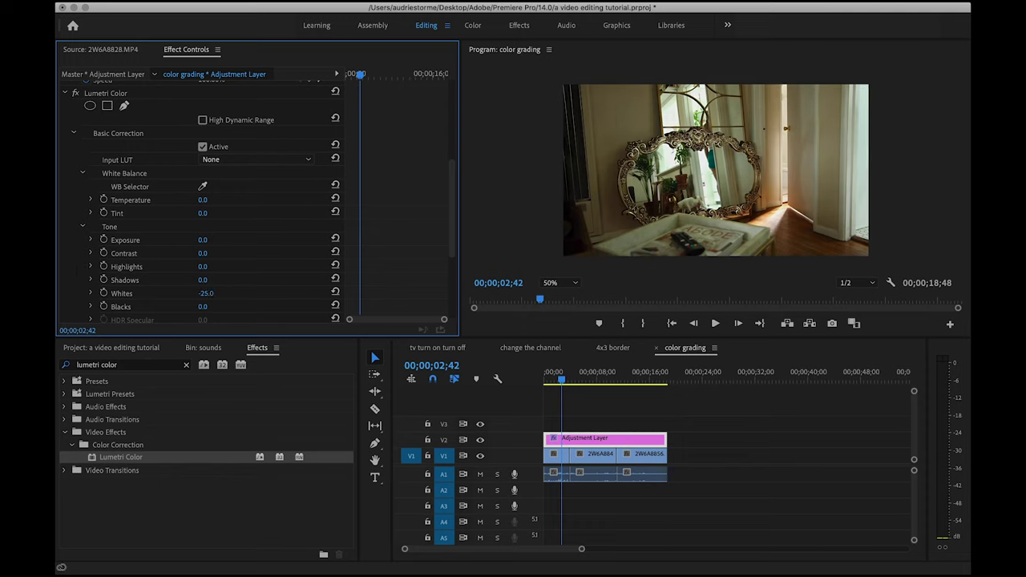
# Set Creative Faded Film to 25 and Sharpen to -50
pyautogui.scroll(-5, 256, 312)
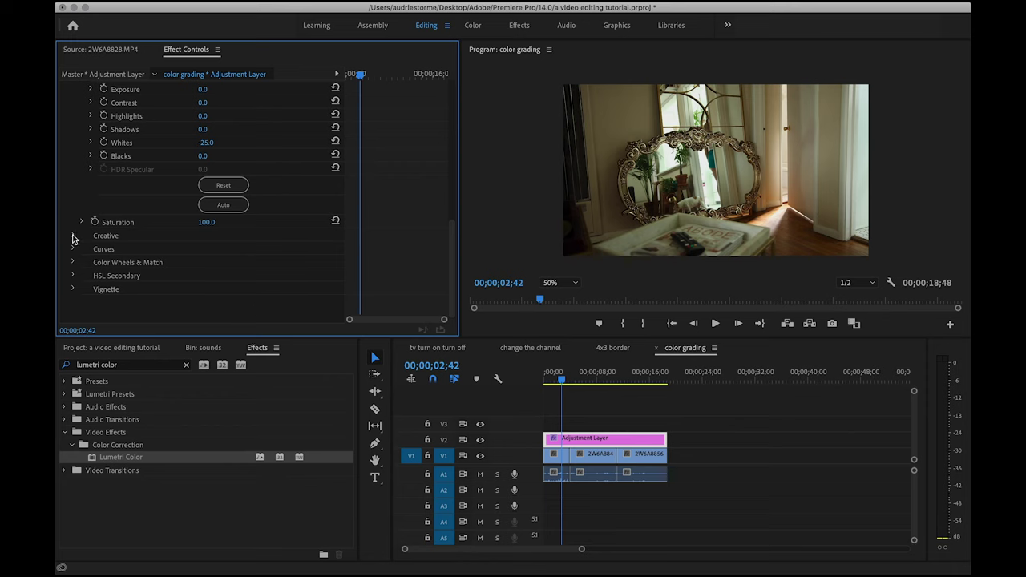
pyautogui.click(202, 265)
pyautogui.write('2')
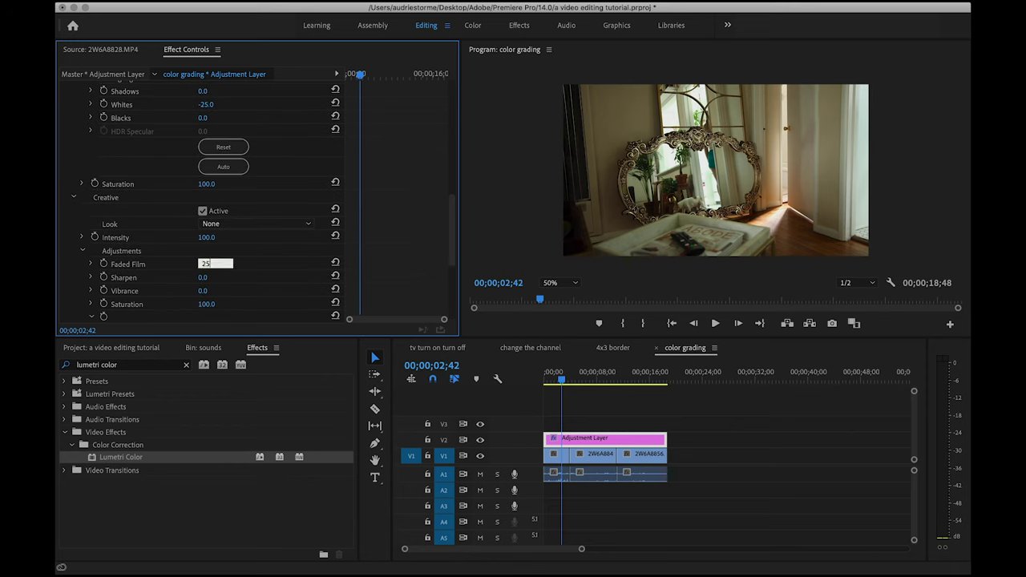
pyautogui.write('5')
pyautogui.press('Return')
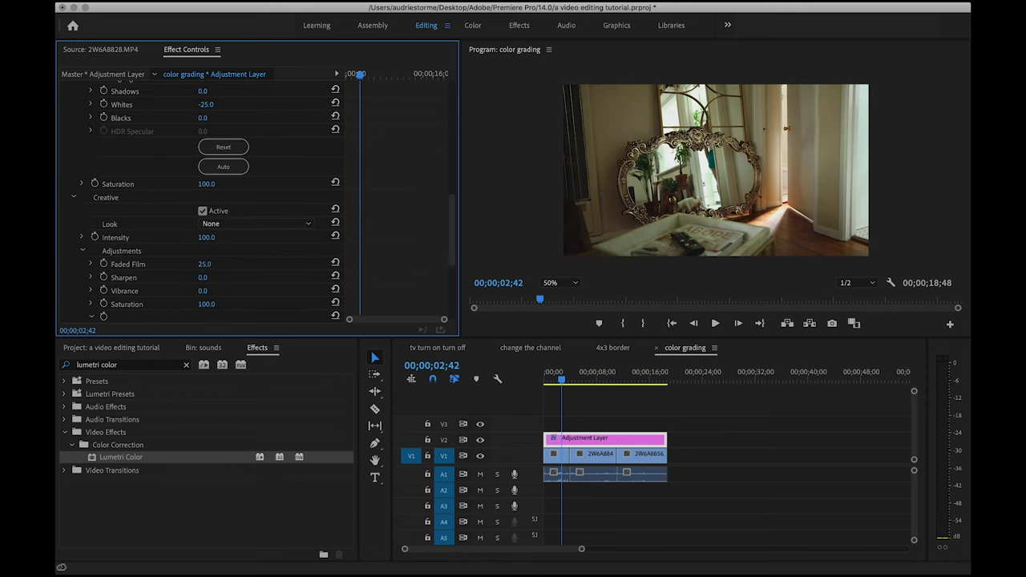
pyautogui.click(214, 276)
pyautogui.write('-50')
pyautogui.press('Return')
# Set the Vignette Amount to -0.5 and expand the Curves section
pyautogui.click(74, 198)
pyautogui.scroll(2, 74, 193)
pyautogui.click(73, 178)
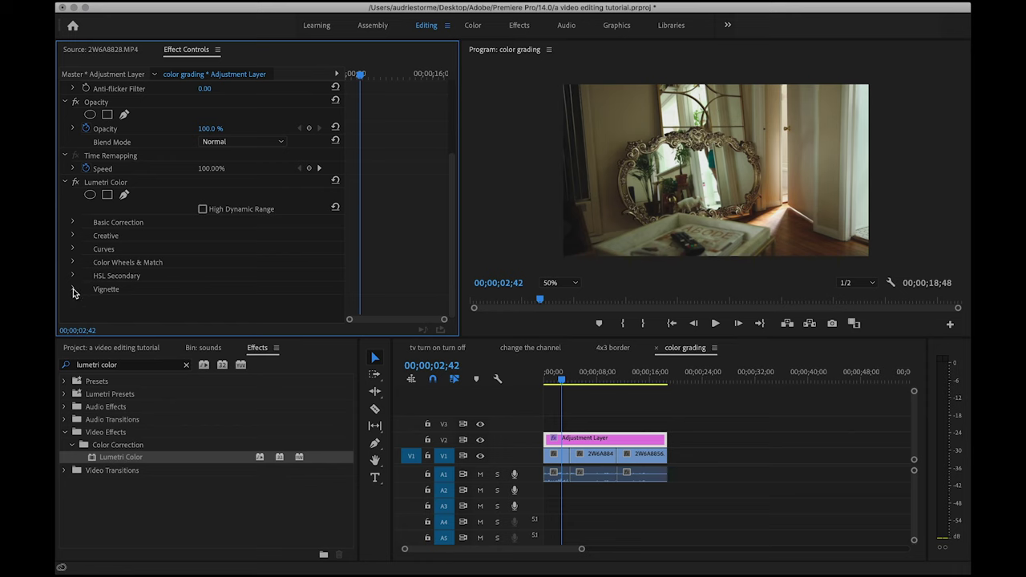
pyautogui.click(206, 277)
pyautogui.write('-.5')
pyautogui.press('Return')
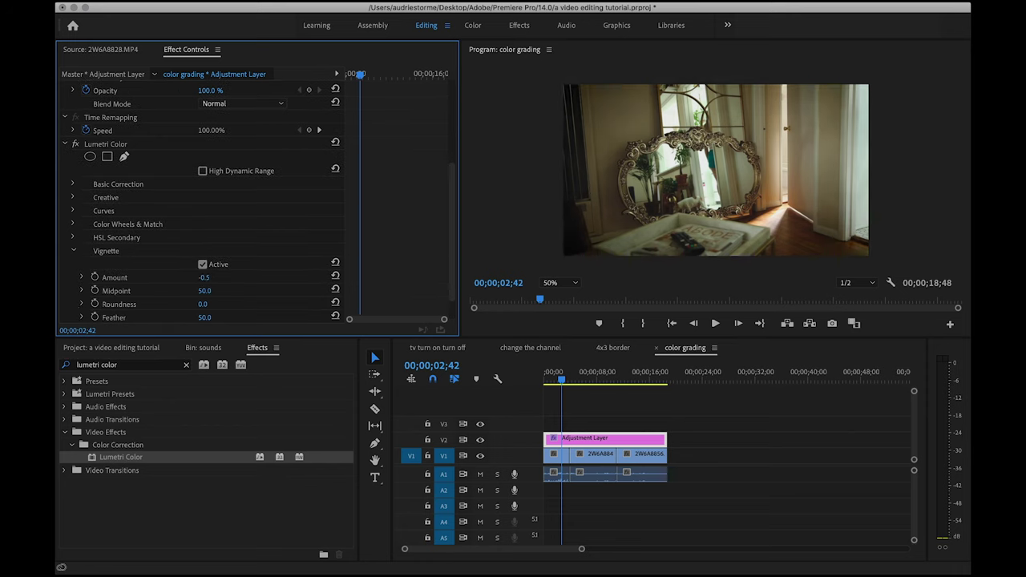
pyautogui.click(73, 251)
pyautogui.click(72, 250)
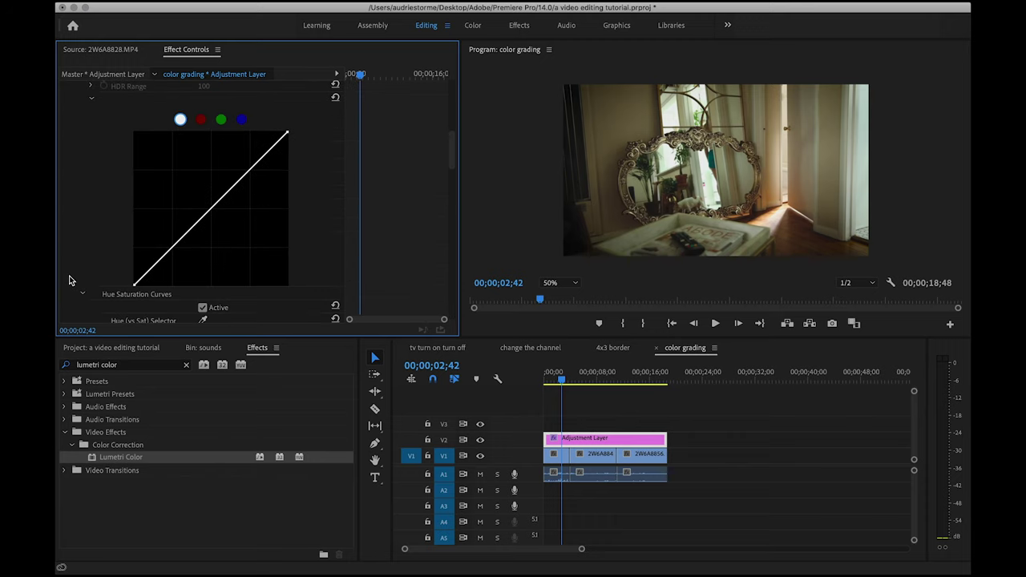
# Try and reset a red-channel curve tweak, preview the grade, then switch to the Color workspace
pyautogui.click(201, 120)
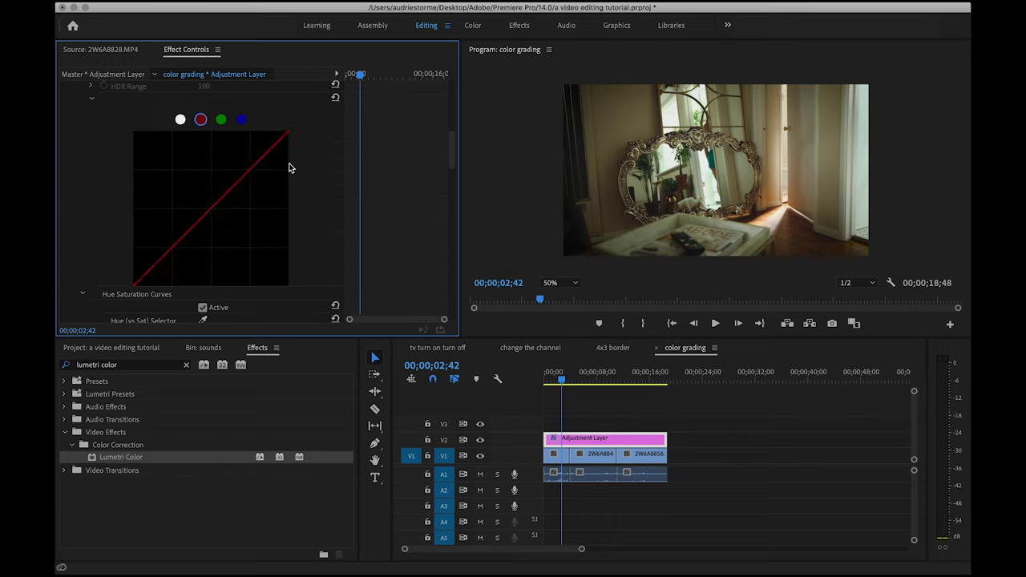
pyautogui.moveTo(288, 132); pyautogui.dragTo(279, 127)
pyautogui.doubleClick(278, 126)
pyautogui.moveTo(135, 290)
pyautogui.mouseDown()
pyautogui.moveTo(142, 269)
pyautogui.moveTo(119, 290)
pyautogui.mouseUp()
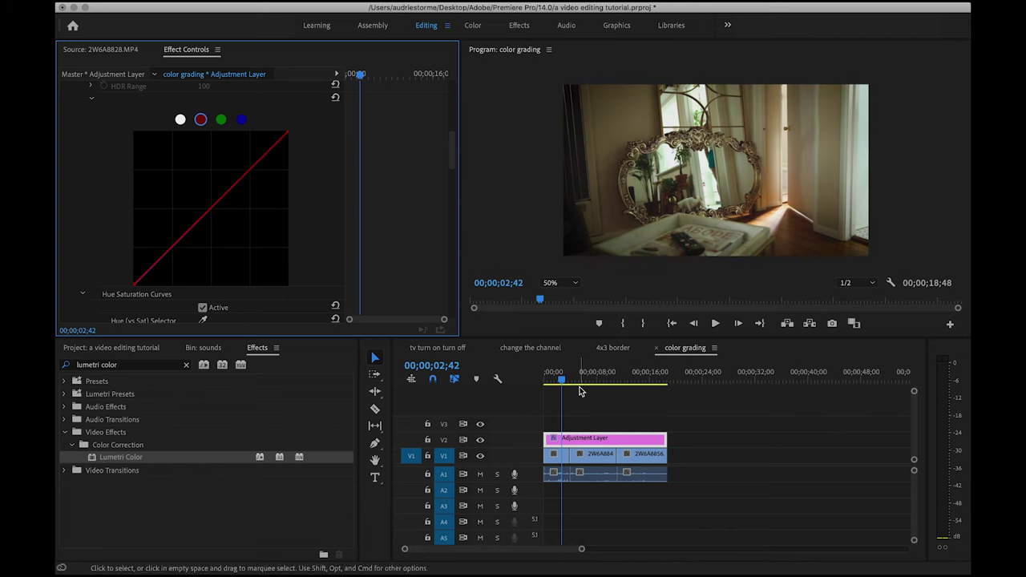
pyautogui.moveTo(561, 374)
pyautogui.mouseDown()
pyautogui.moveTo(630, 375)
pyautogui.moveTo(546, 376)
pyautogui.mouseUp()
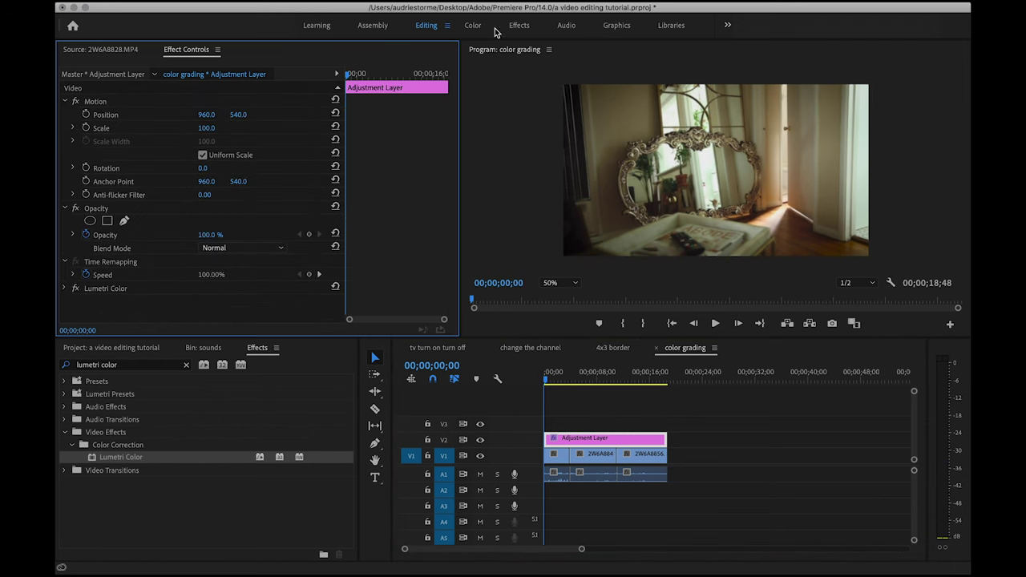
pyautogui.click(480, 27)
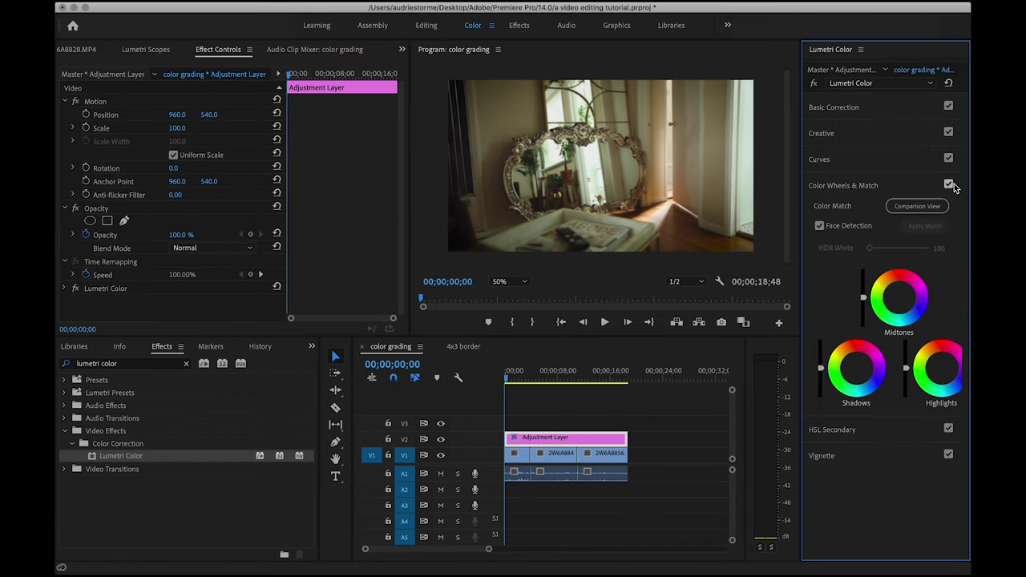
pyautogui.click(930, 207)
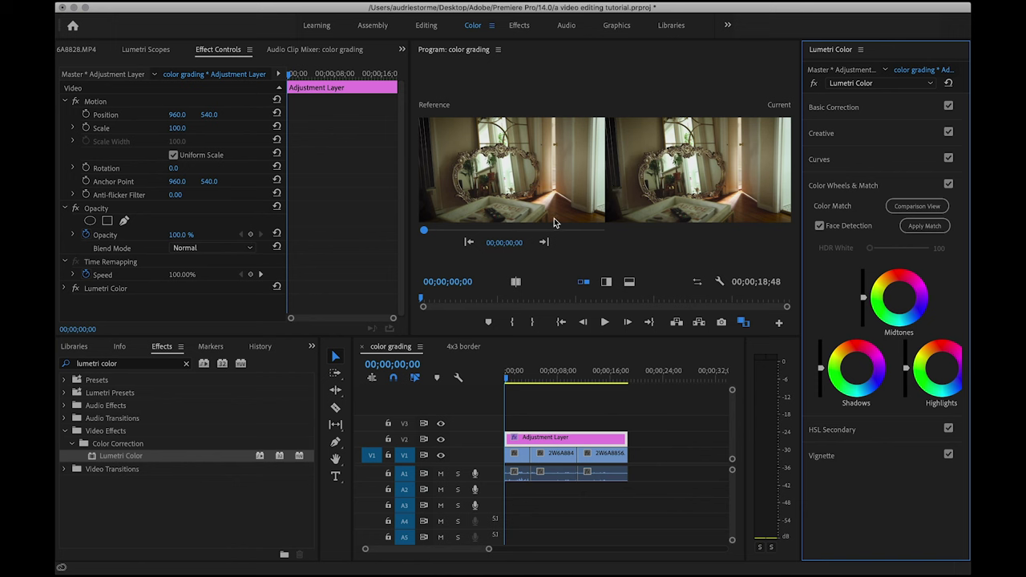
pyautogui.click(553, 371)
pyautogui.scroll(-3, 150, 307)
pyautogui.click(76, 242)
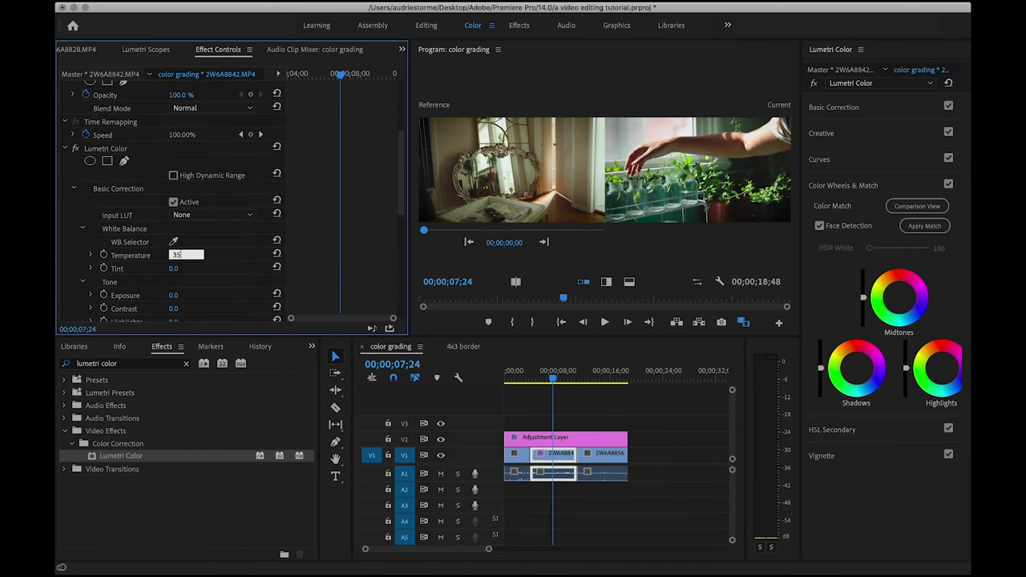
pyautogui.scroll(-3, 185, 268)
pyautogui.scroll(3, 160, 201)
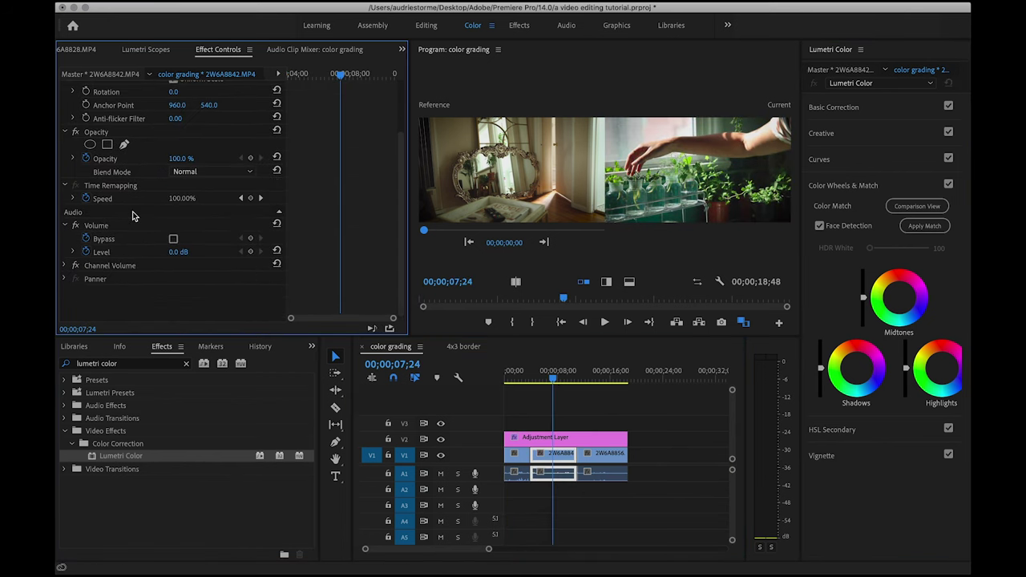
pyautogui.click(608, 378)
pyautogui.moveTo(607, 378); pyautogui.dragTo(610, 377)
pyautogui.scroll(-5, 160, 241)
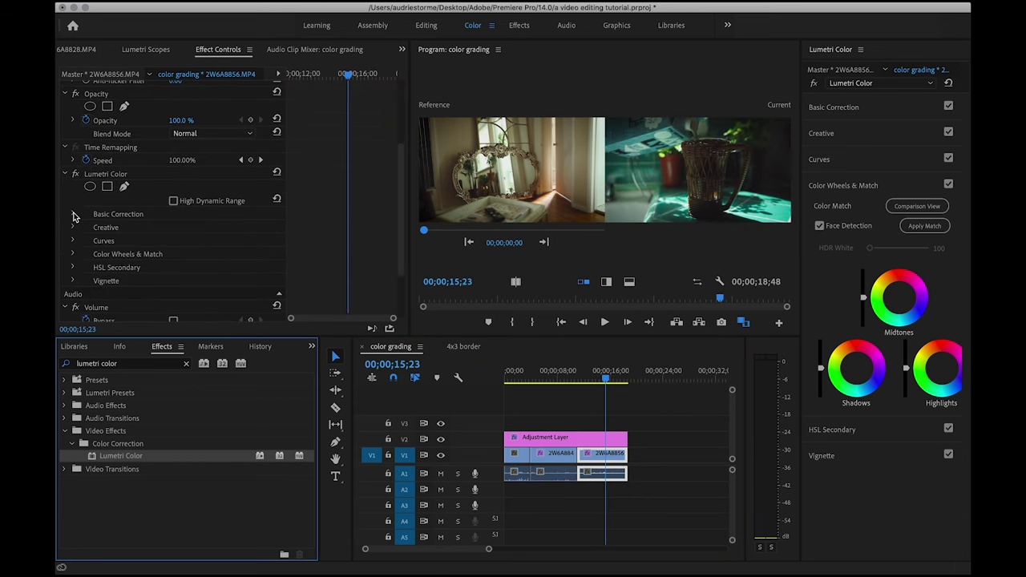
pyautogui.click(78, 248)
pyautogui.scroll(-3, 224, 294)
pyautogui.scroll(-1, 208, 272)
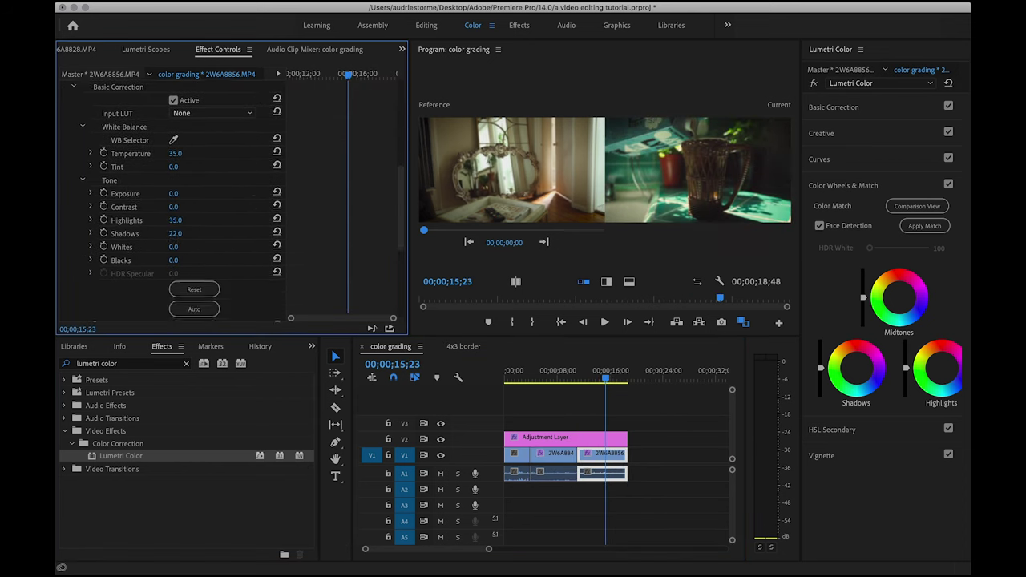
pyautogui.scroll(10, 245, 247)
pyautogui.click(550, 377)
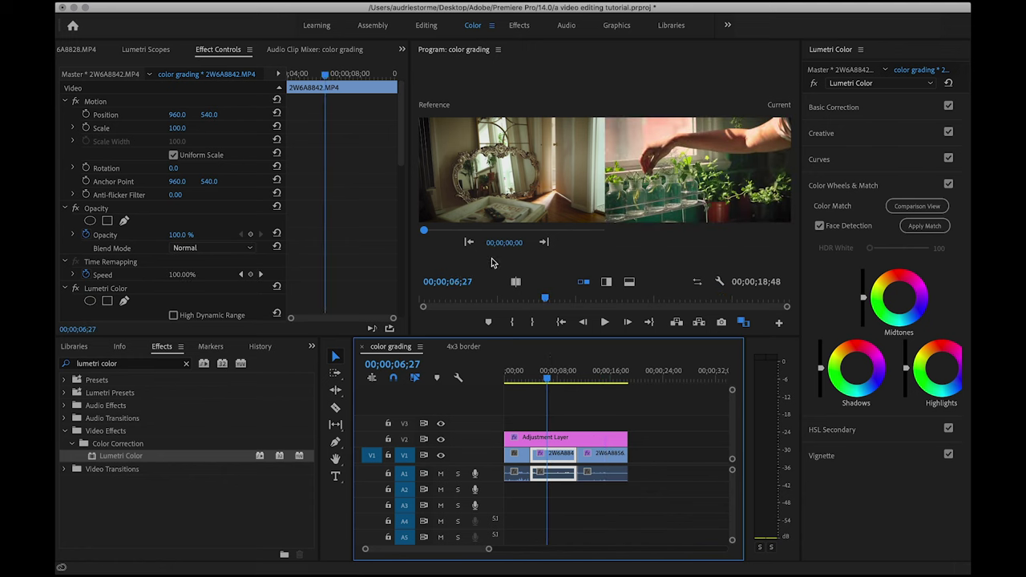
pyautogui.click(607, 377)
pyautogui.click(562, 436)
pyautogui.click(917, 206)
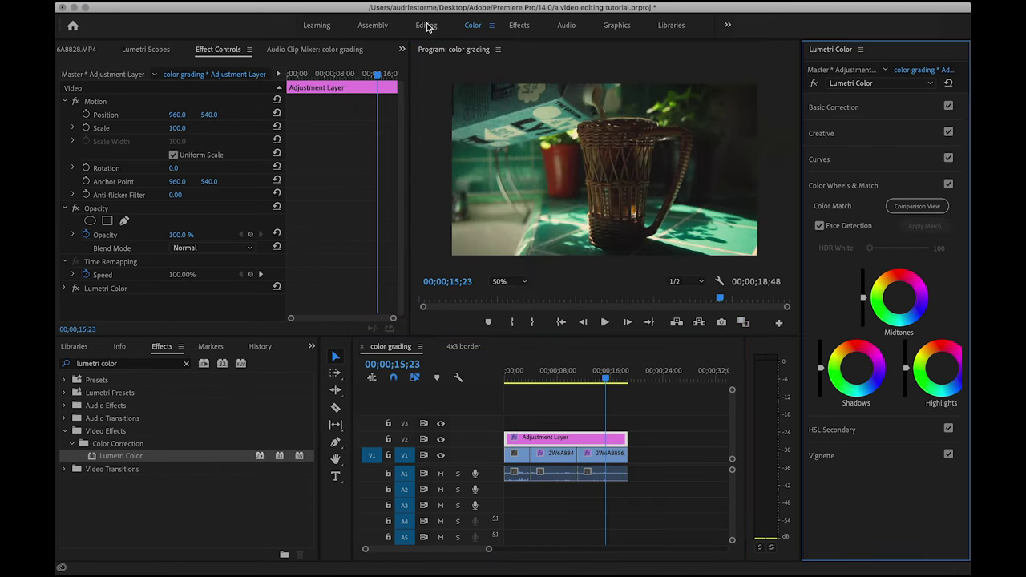